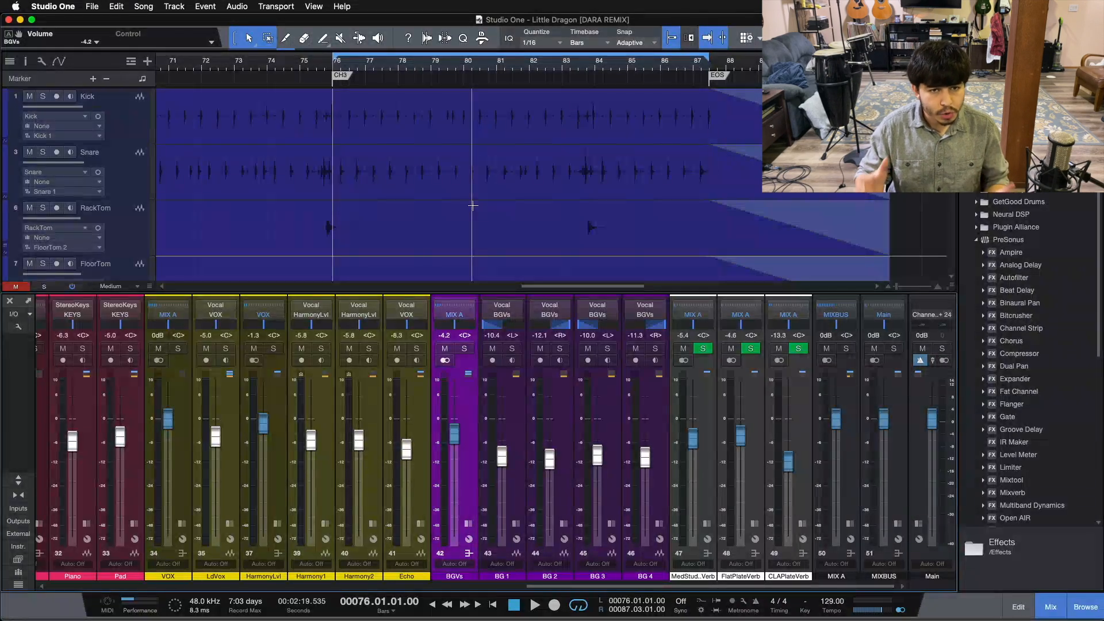
Look over the arrangement's tracks down to the background vocals and play the chorus section from marker CH3.
scroll(473, 206, down, 20)
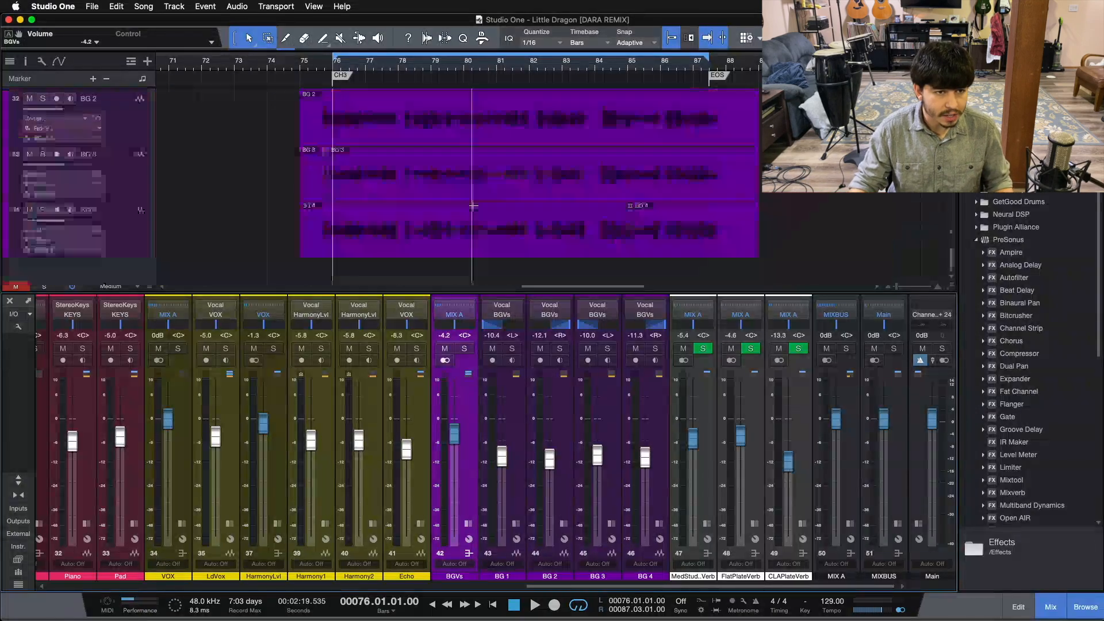
scroll(473, 205, up, 20)
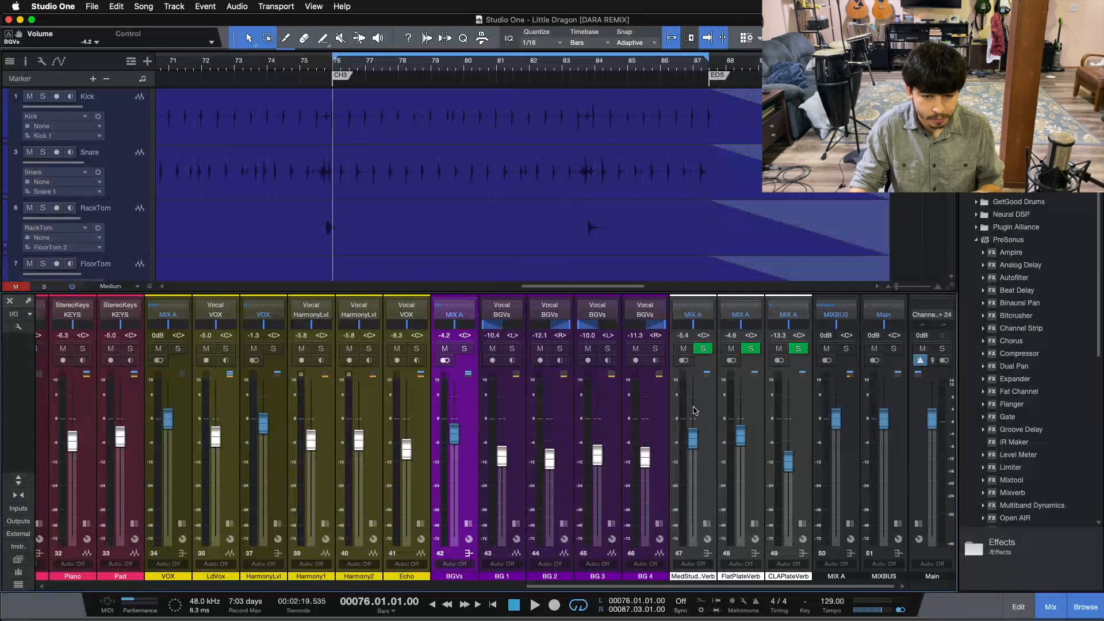
click(519, 493)
scroll(527, 218, up, 20)
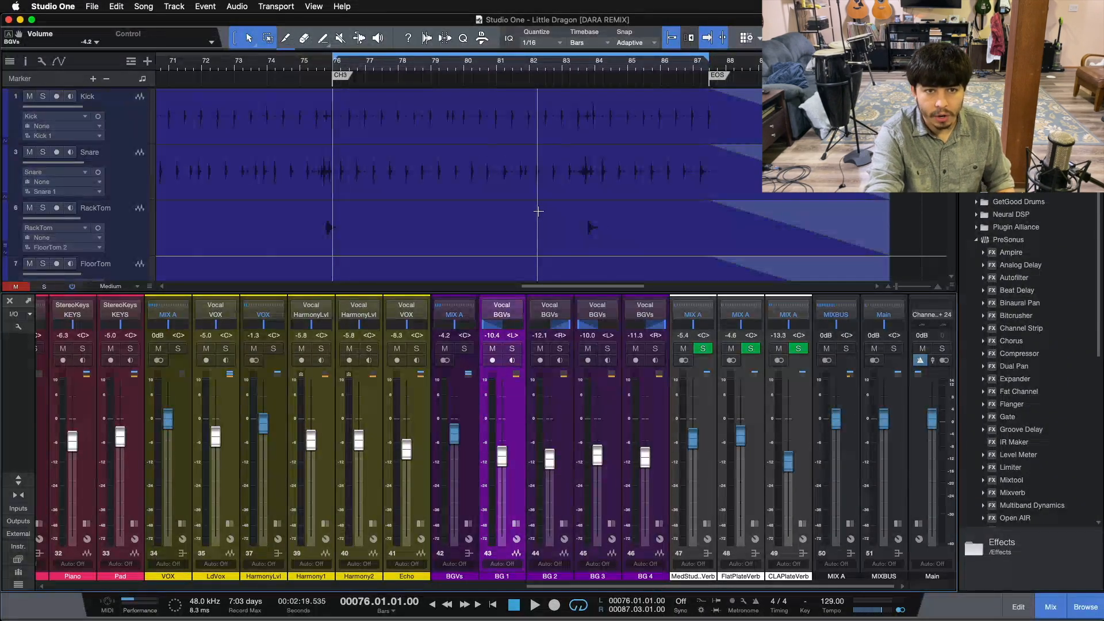
key(space)
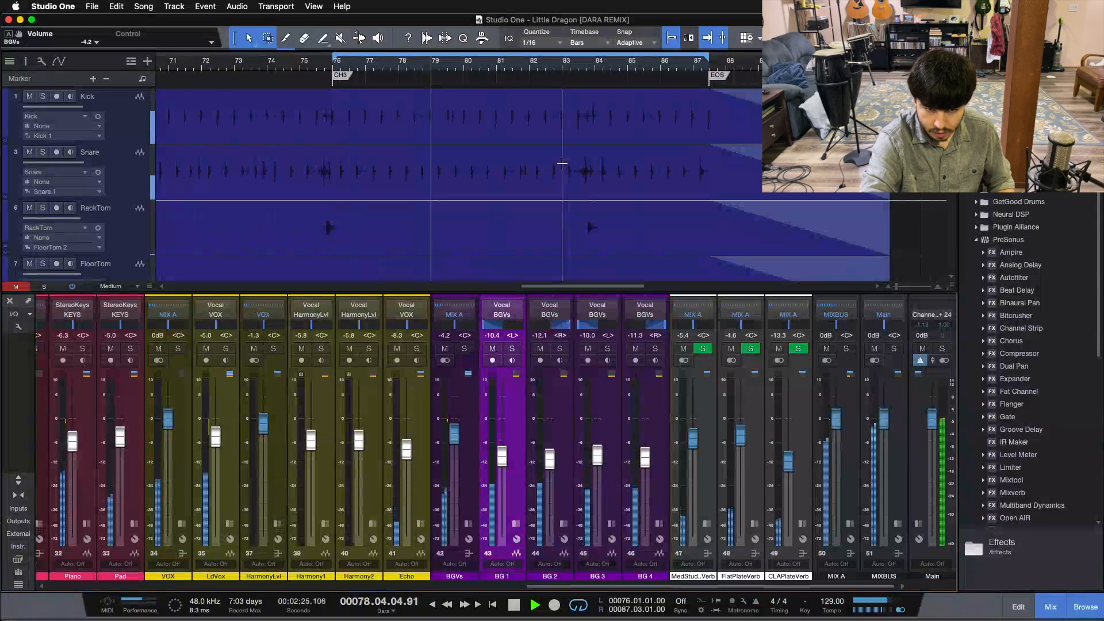
key(space)
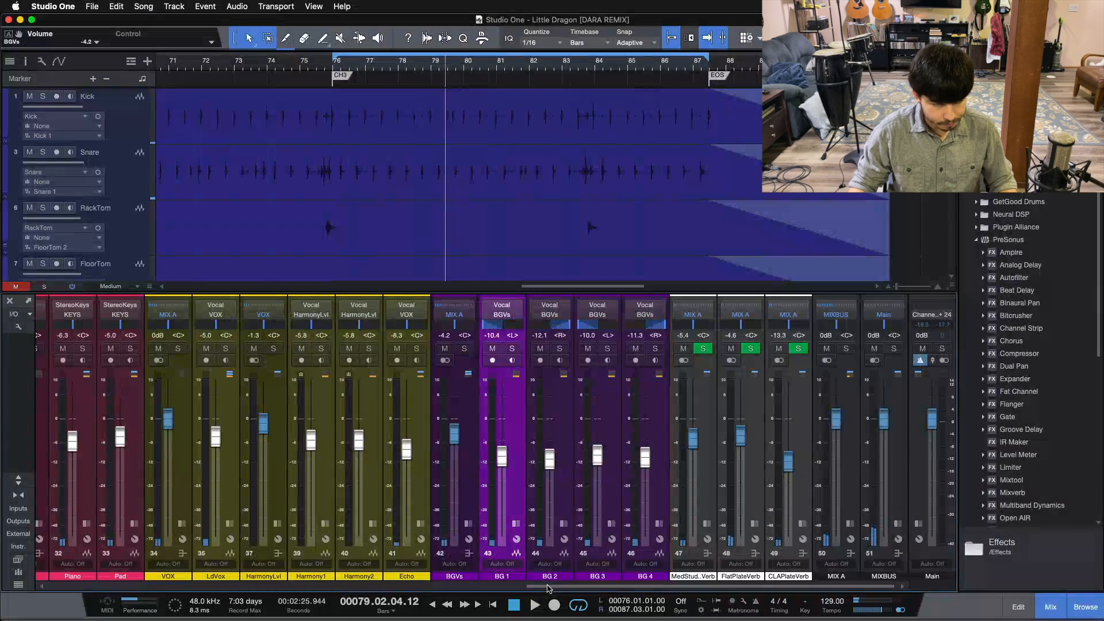
Inspect the percussion channels at the start of the mixer, selecting CongasLvl and Tambo.
drag(547, 587, 53, 556)
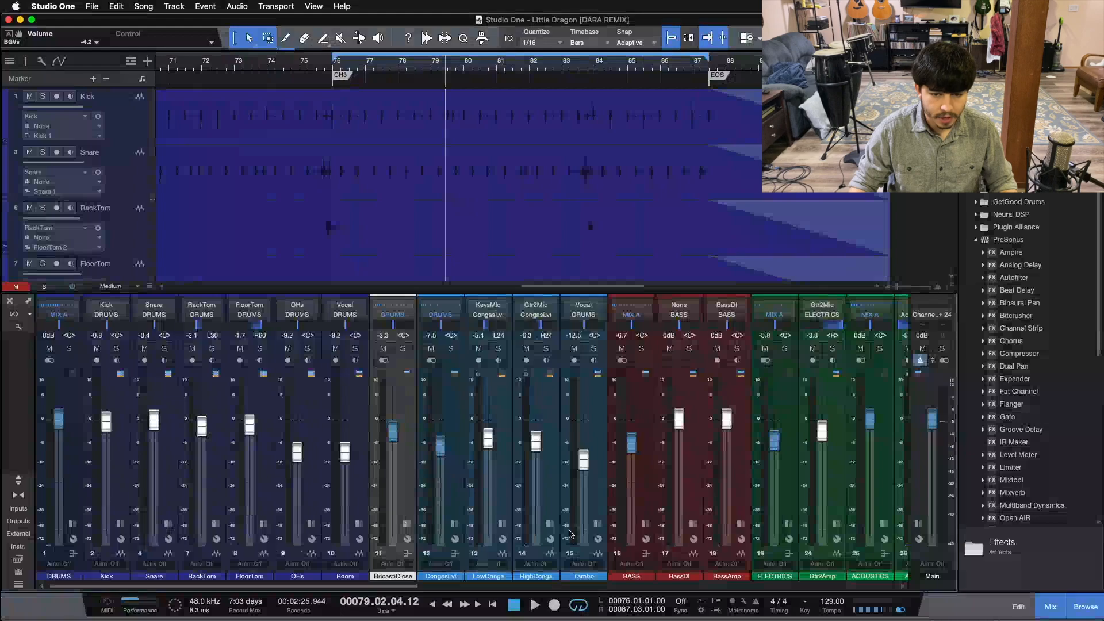
click(440, 494)
click(584, 495)
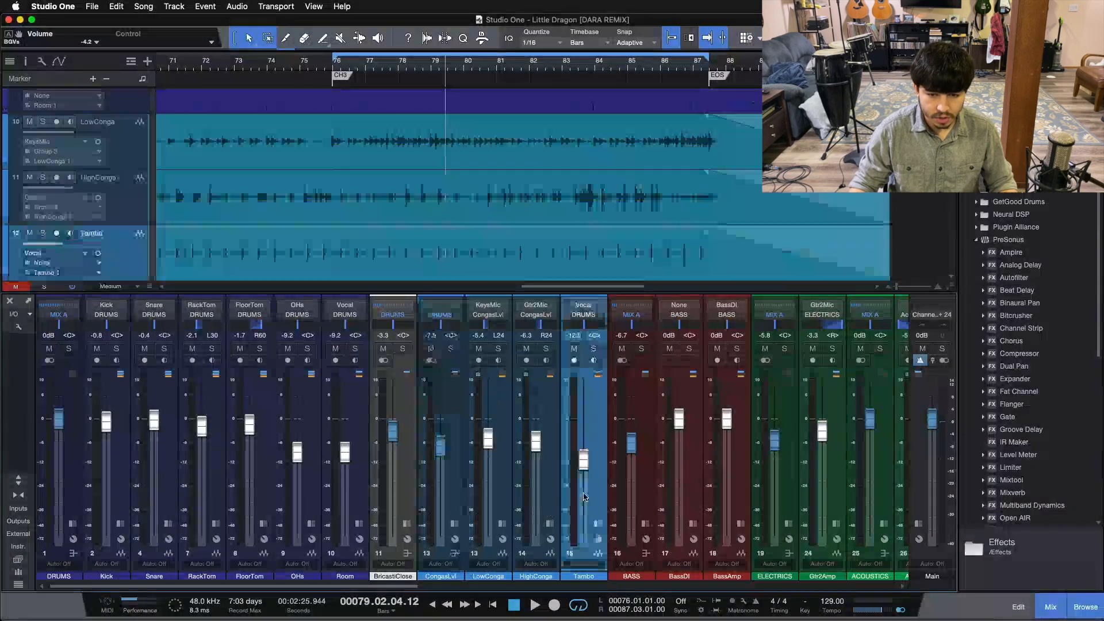
Inspect the acoustic and keys channels in the mixer, selecting Mando, LeadGtr and Pad in turn.
drag(304, 591, 540, 534)
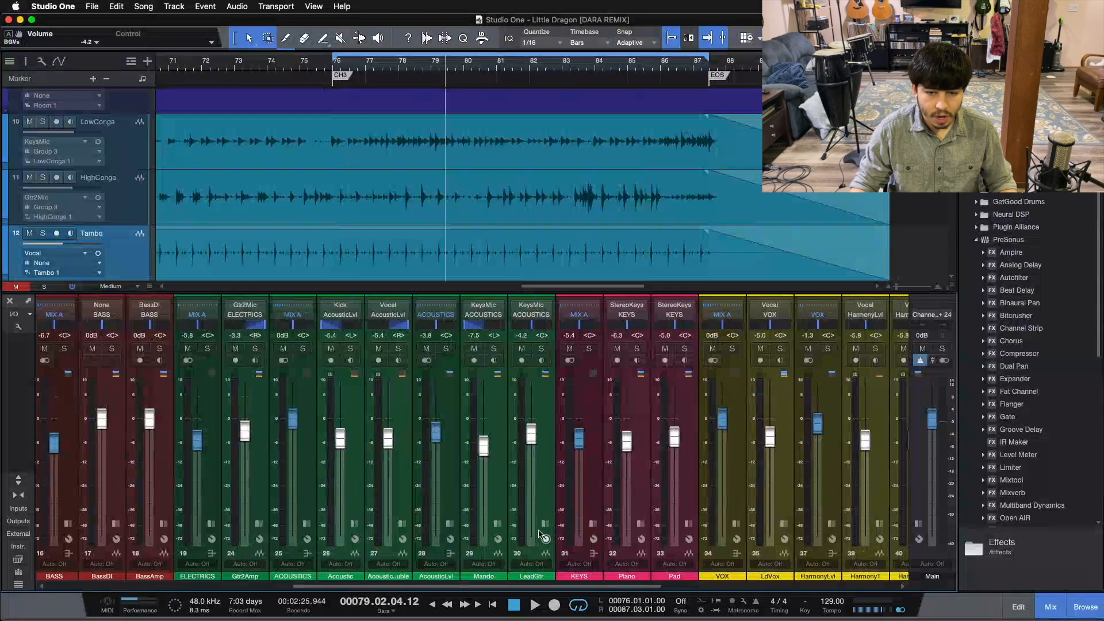
click(493, 476)
click(548, 478)
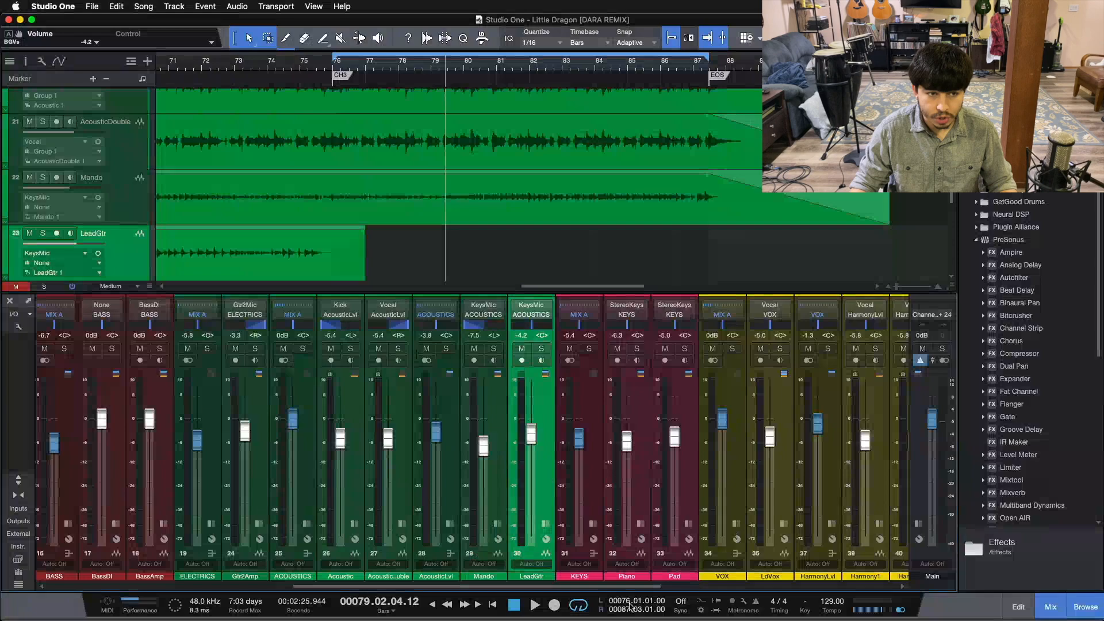
click(694, 495)
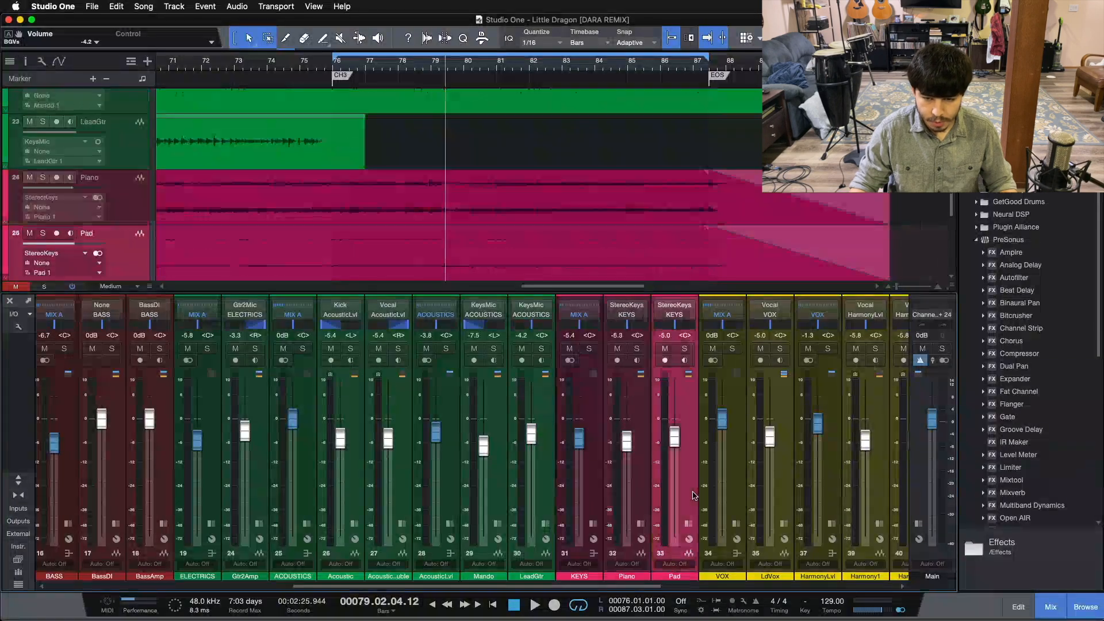
Inspect the lead and background vocal channels in the mixer, selecting Echo and BG 4.
scroll(450, 481, right, 10)
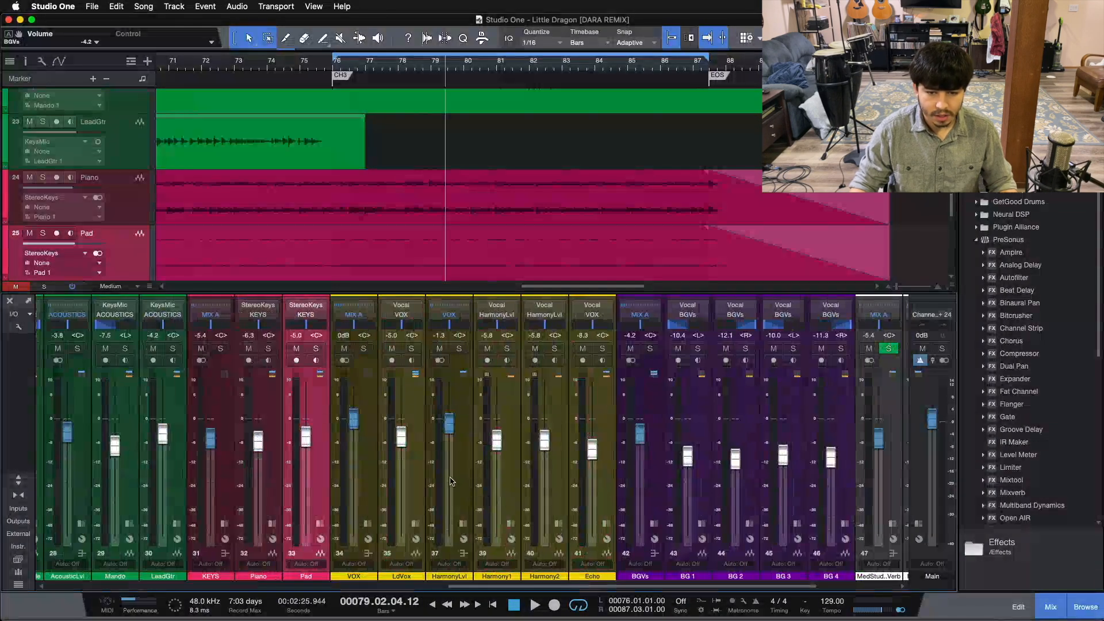
click(611, 452)
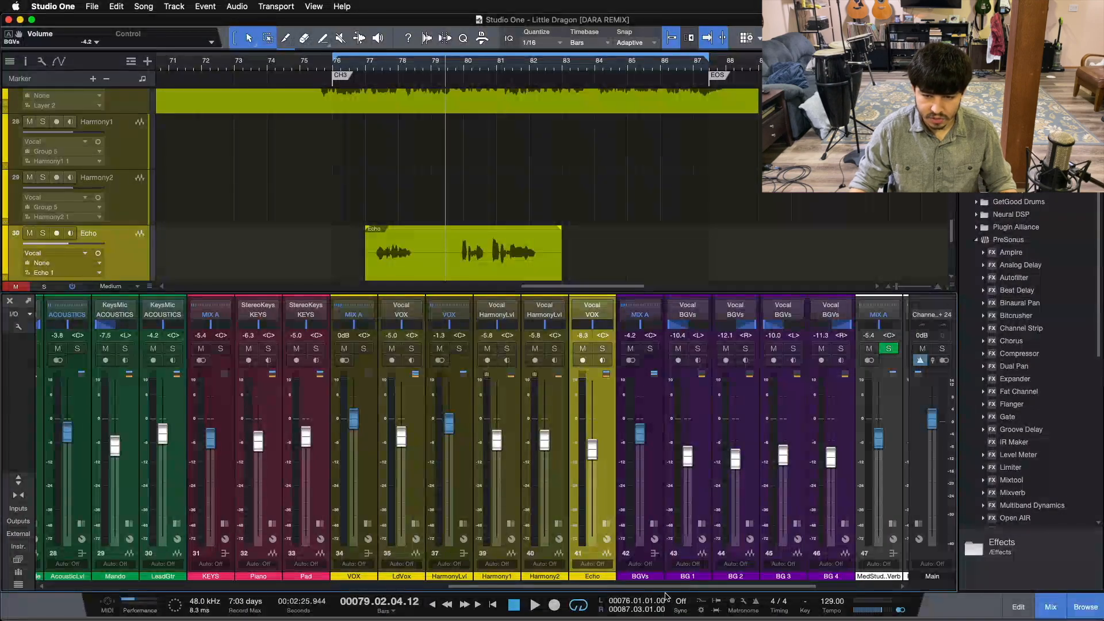
scroll(942, 570, right, 3)
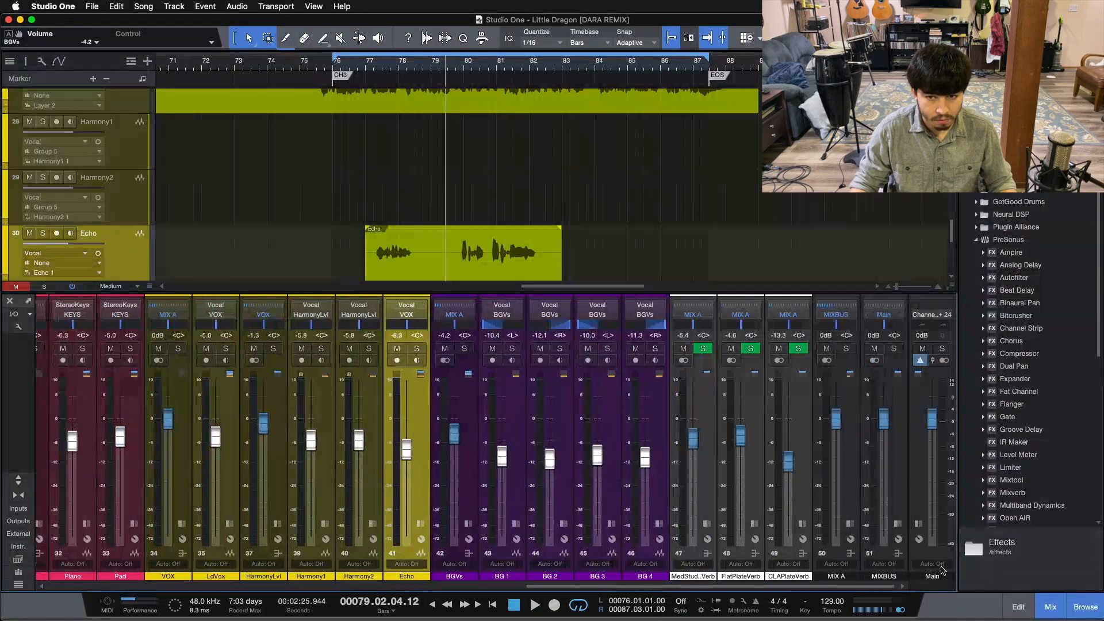
click(659, 487)
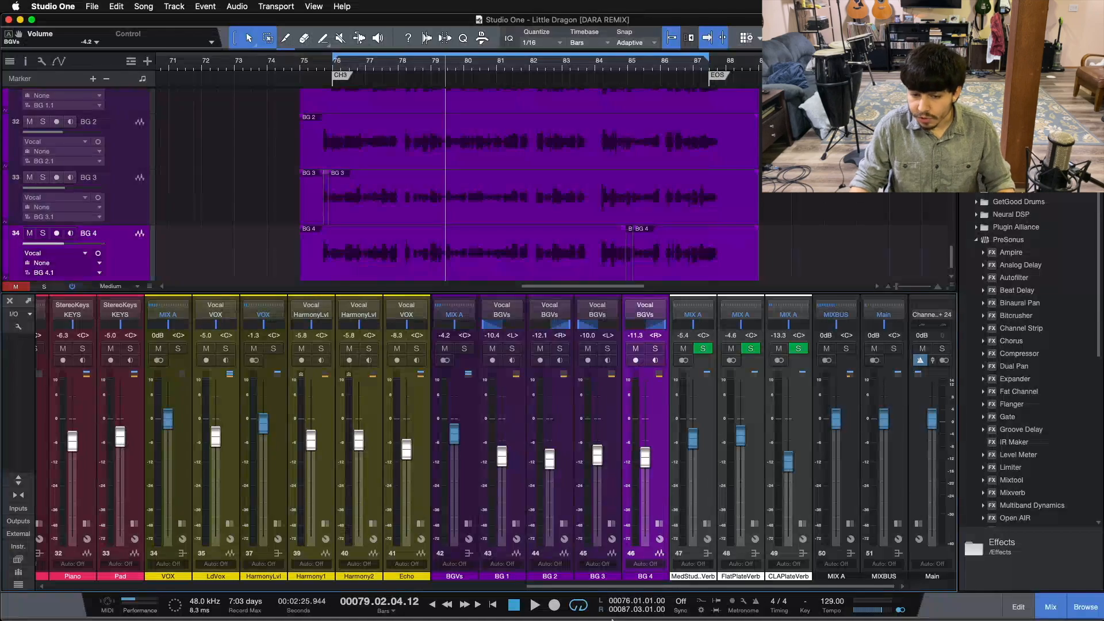
Go back through the mixer from the background vocals to the guitars, selecting Harmony2 and Gtr2Amp.
drag(603, 586, 532, 582)
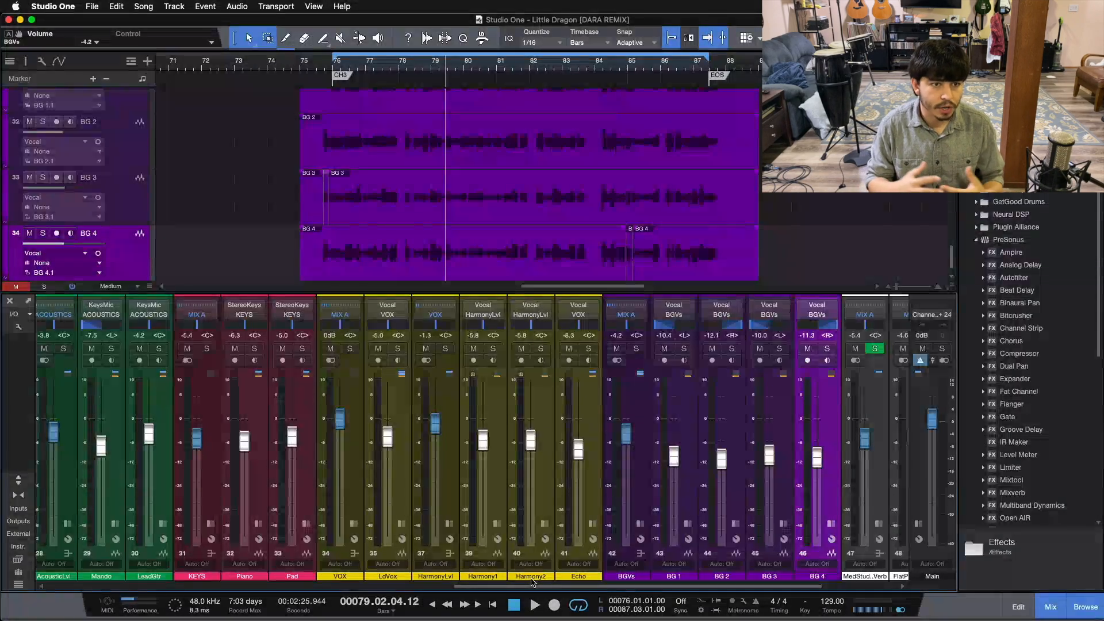
click(531, 579)
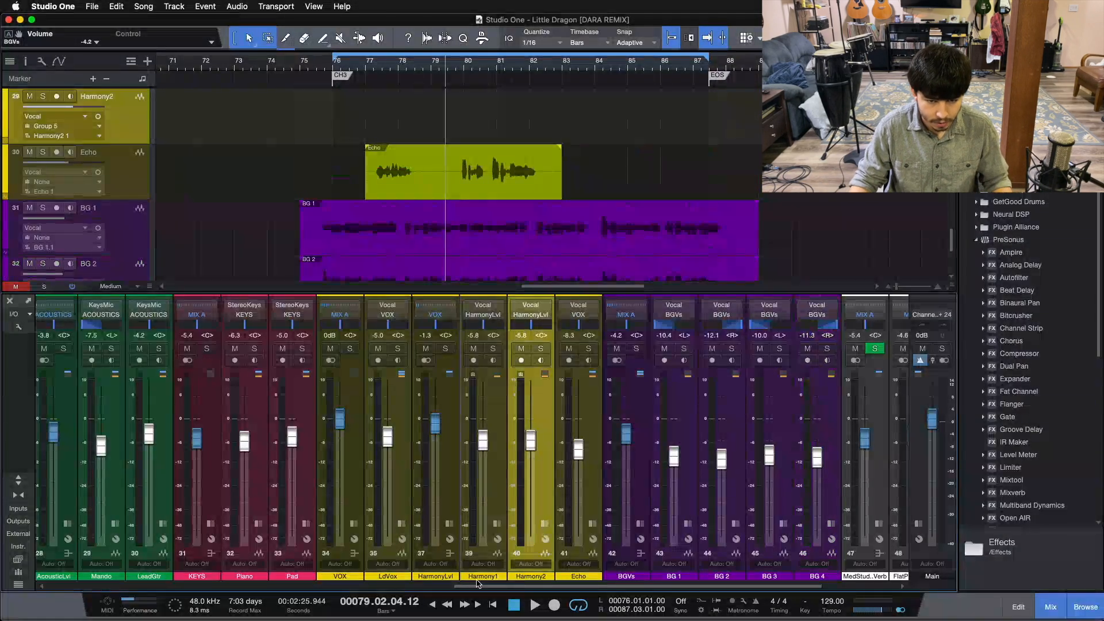
drag(514, 583, 457, 585)
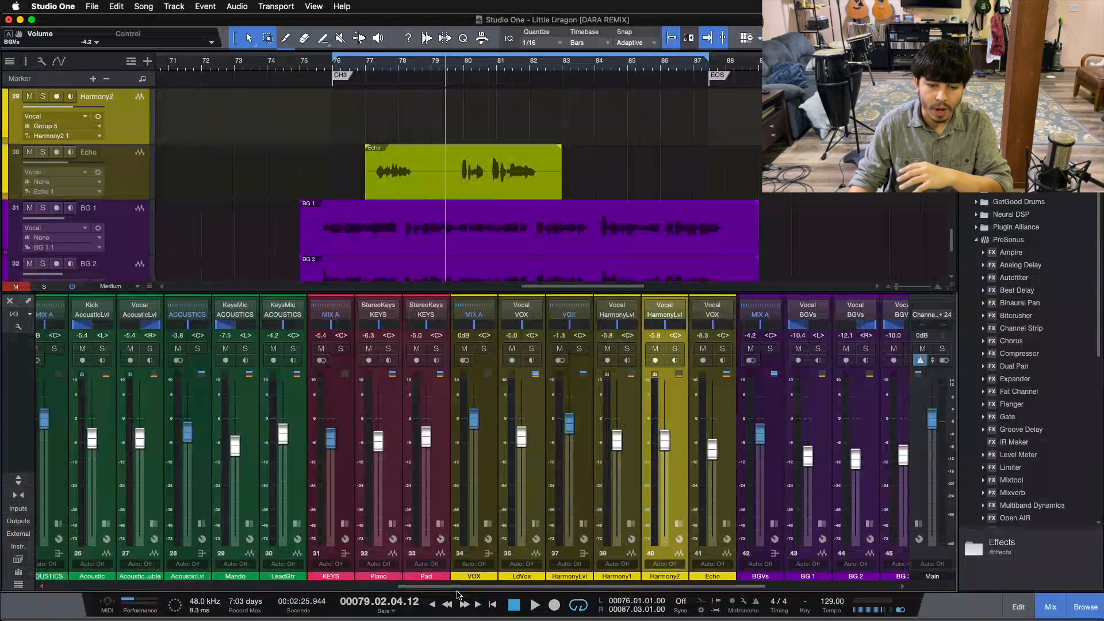
drag(458, 586, 295, 582)
click(388, 454)
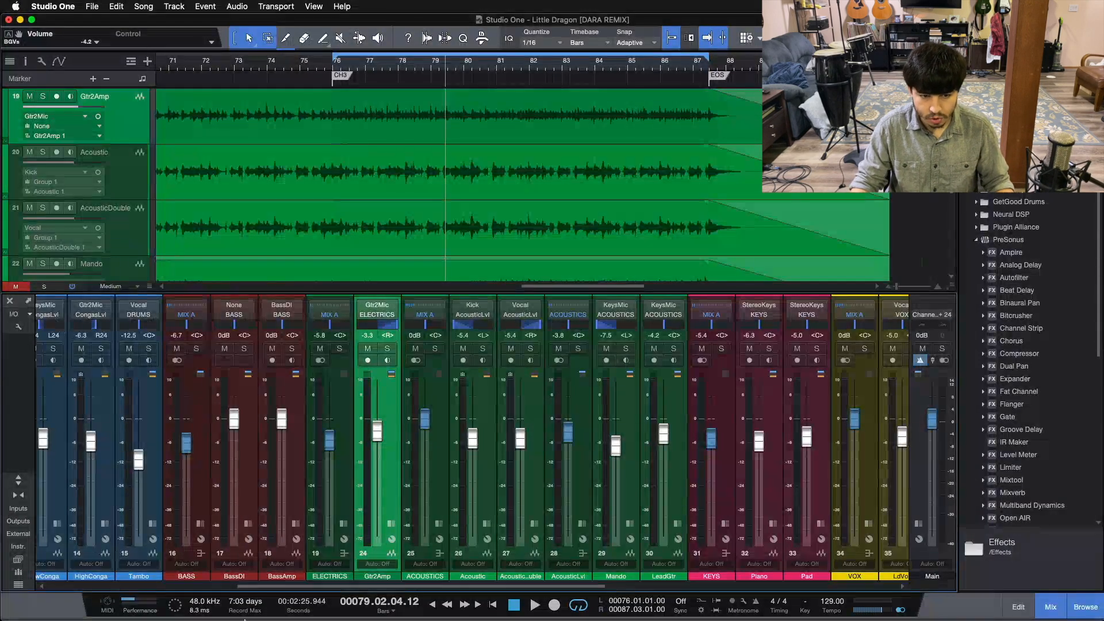
Review the mixer from the drums to the keys, selecting the Piano channel and the Pad channel.
drag(307, 586, 73, 546)
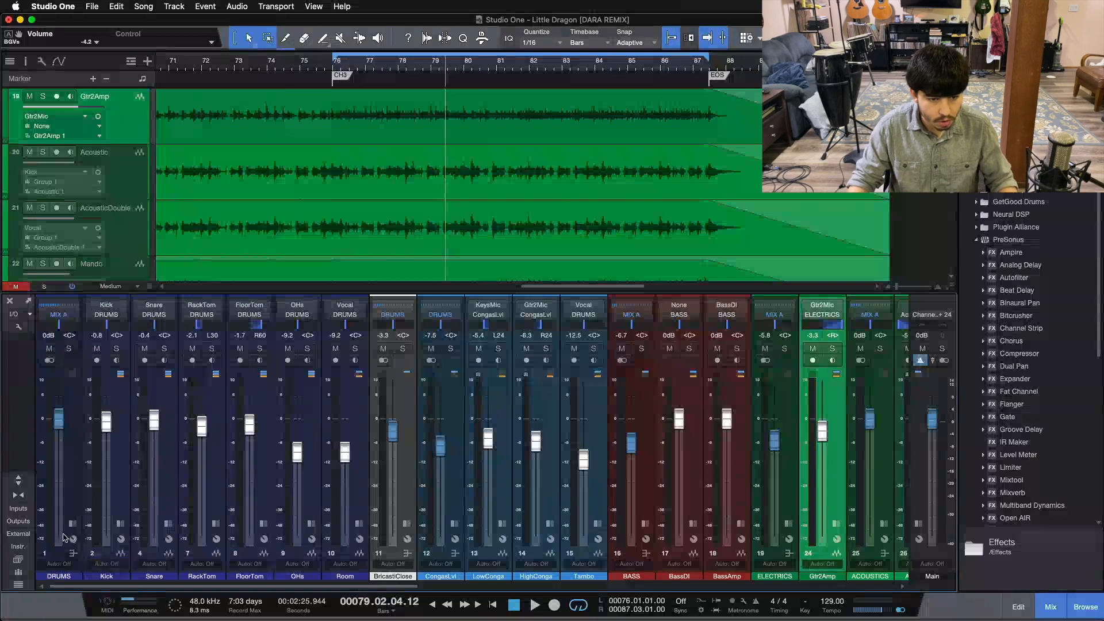
drag(204, 587, 497, 553)
click(514, 493)
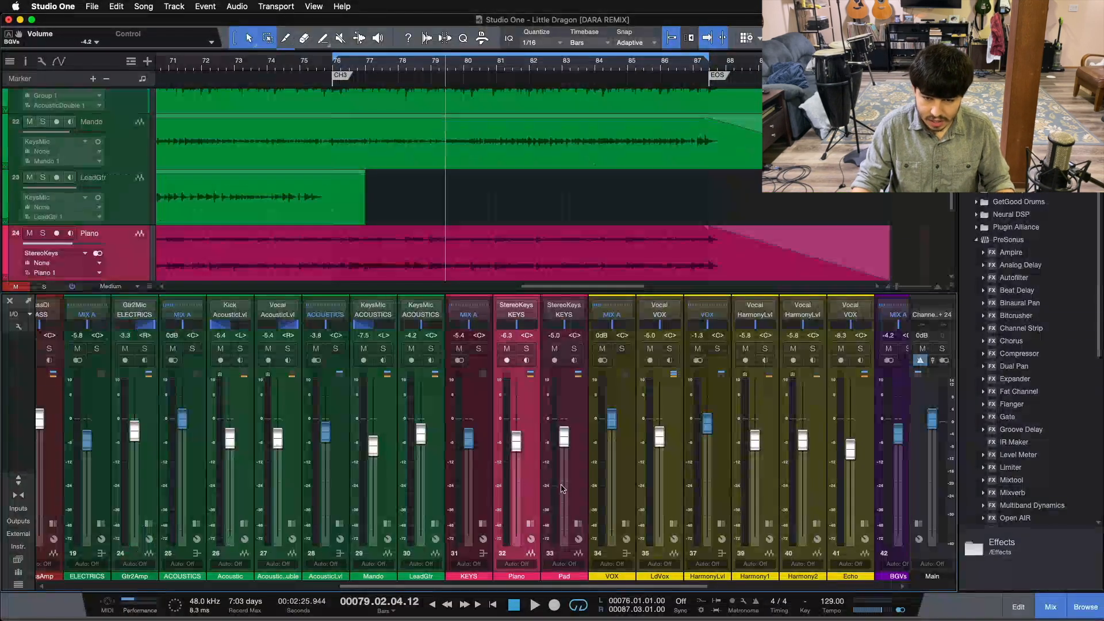
click(568, 488)
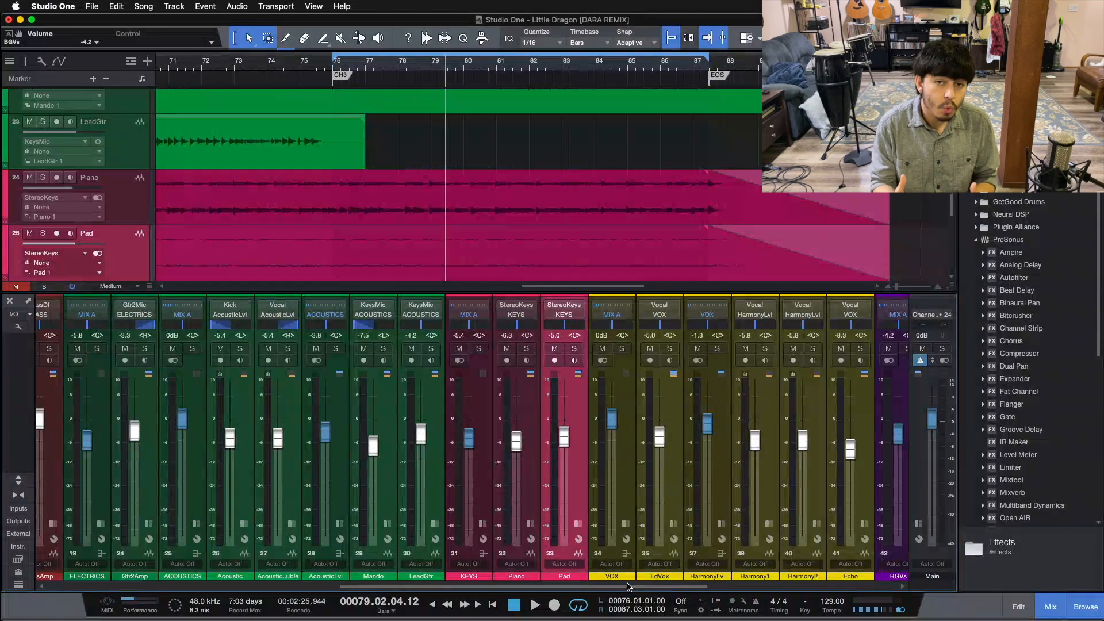
Bring the last mixer channels into view and select the BG 3 channel.
drag(628, 586, 645, 587)
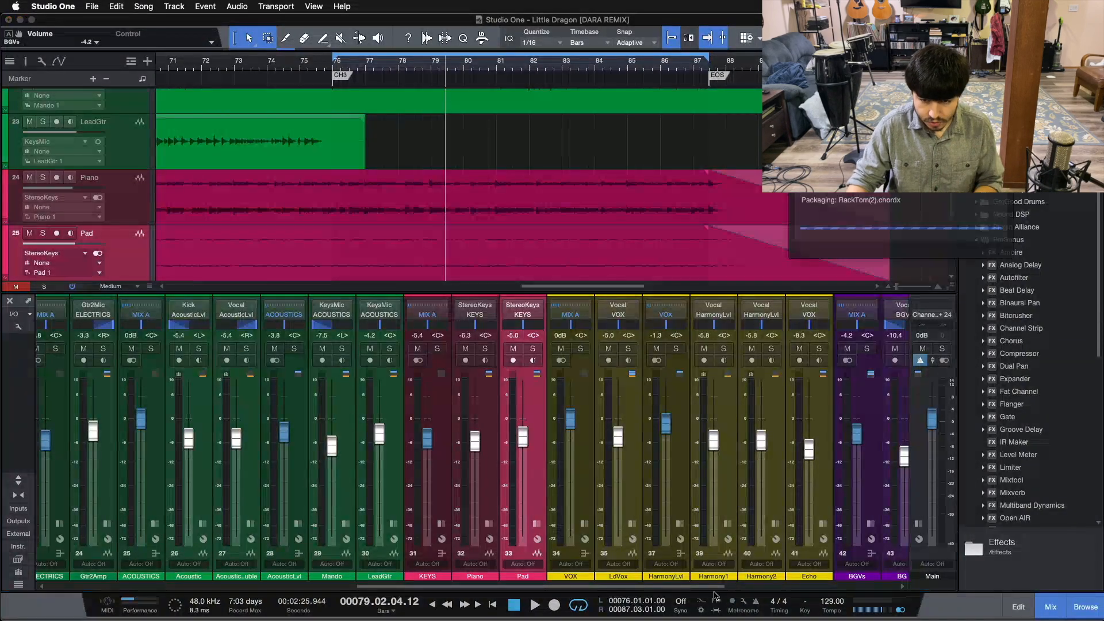
drag(702, 588, 925, 578)
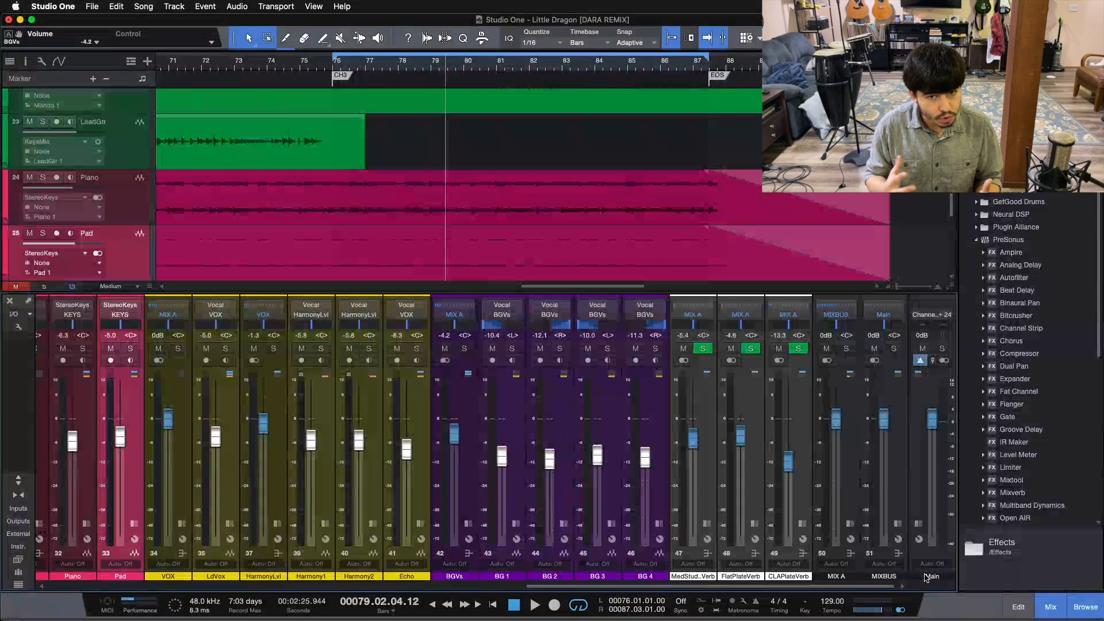
click(612, 465)
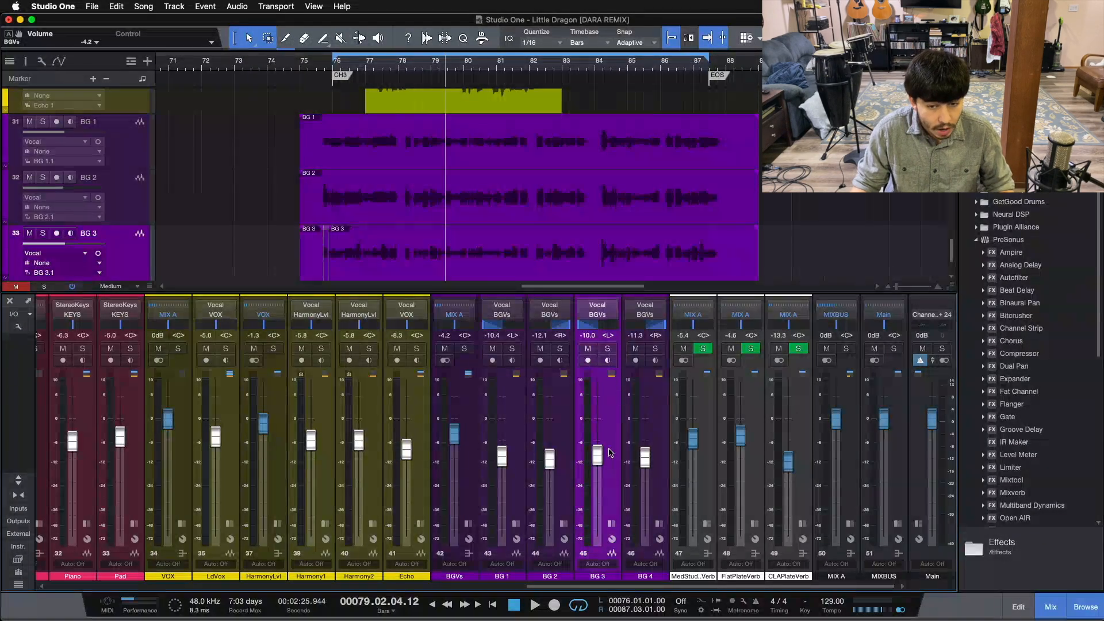
Return to the drum channels at the start of the mixer and select Kick, followed by Snare.
drag(600, 586, 1, 588)
click(126, 456)
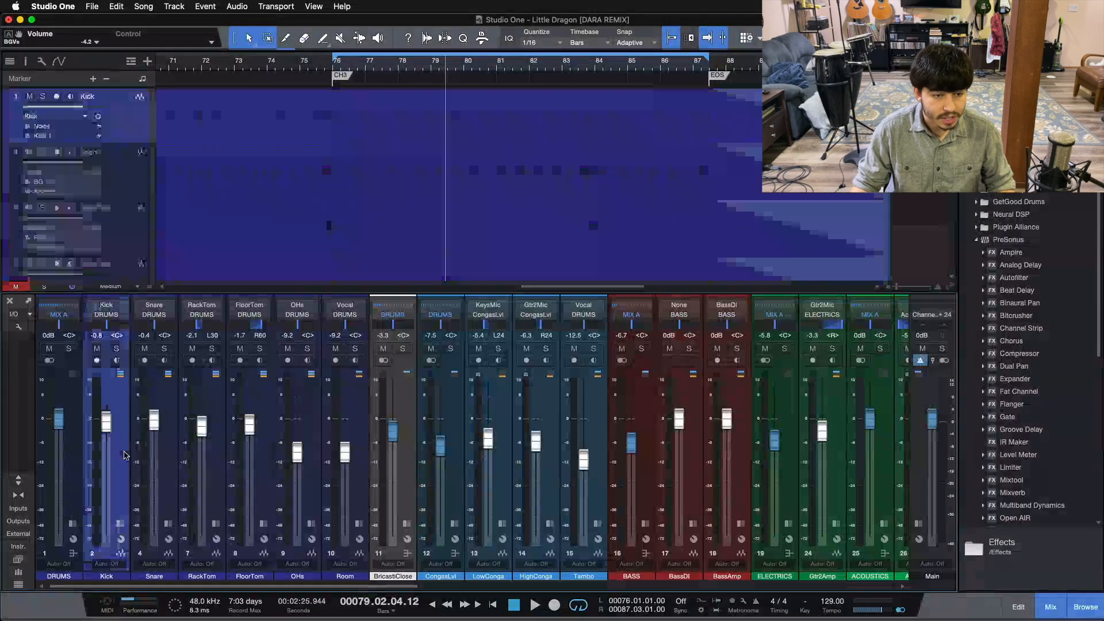
click(165, 451)
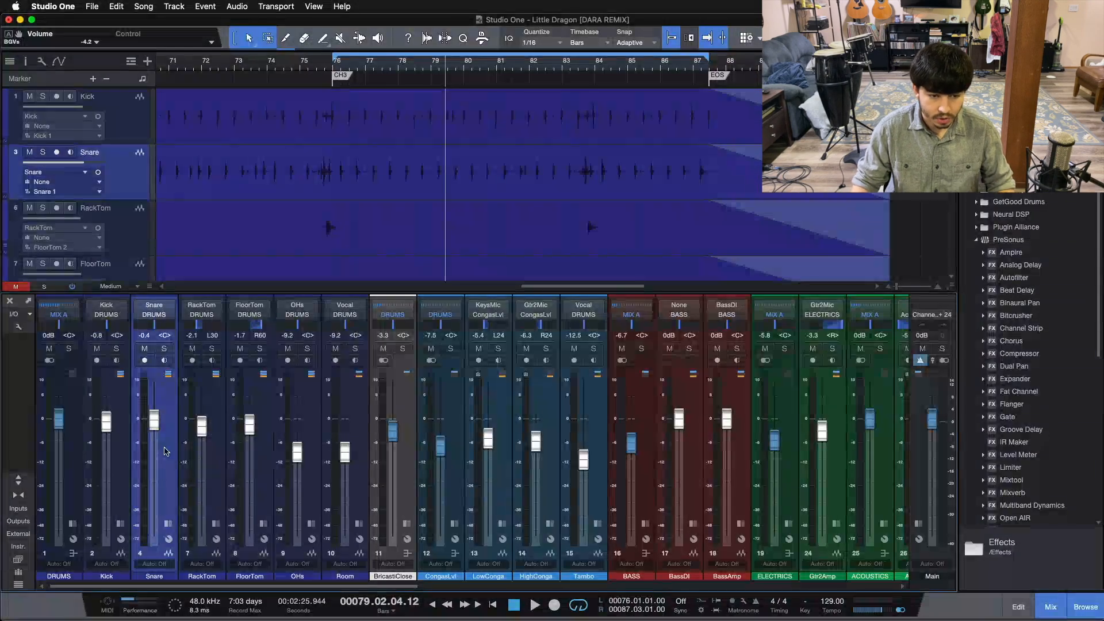
Inspect the vocal and reverb buses near the mixer's end, selecting HarmonyLvl, FlatPlateVerb and BGVs.
drag(242, 586, 764, 552)
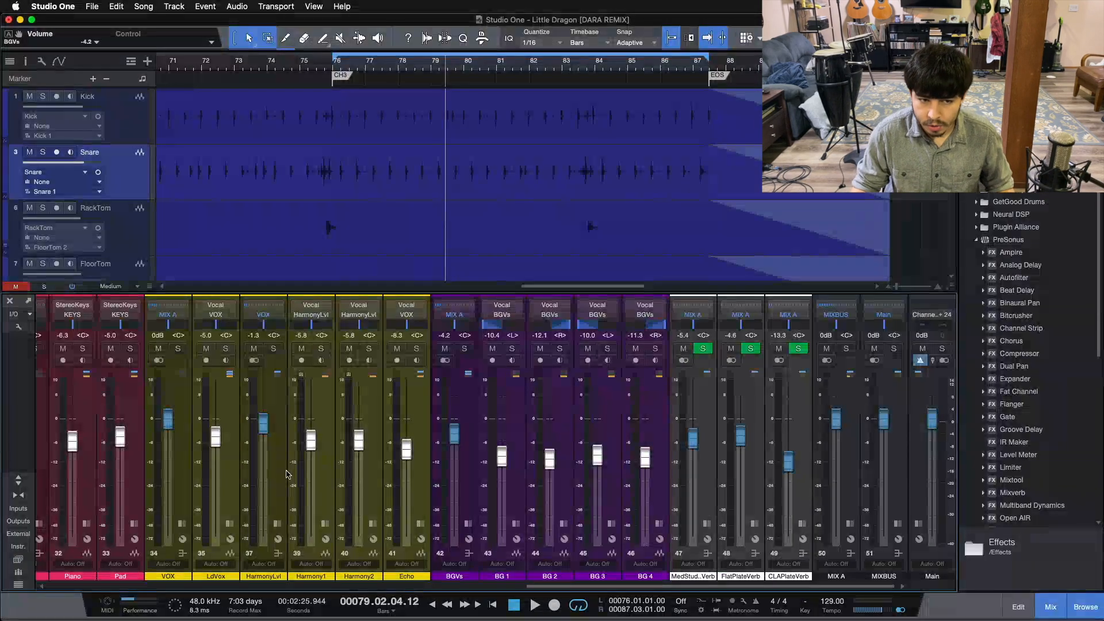
click(286, 473)
click(748, 468)
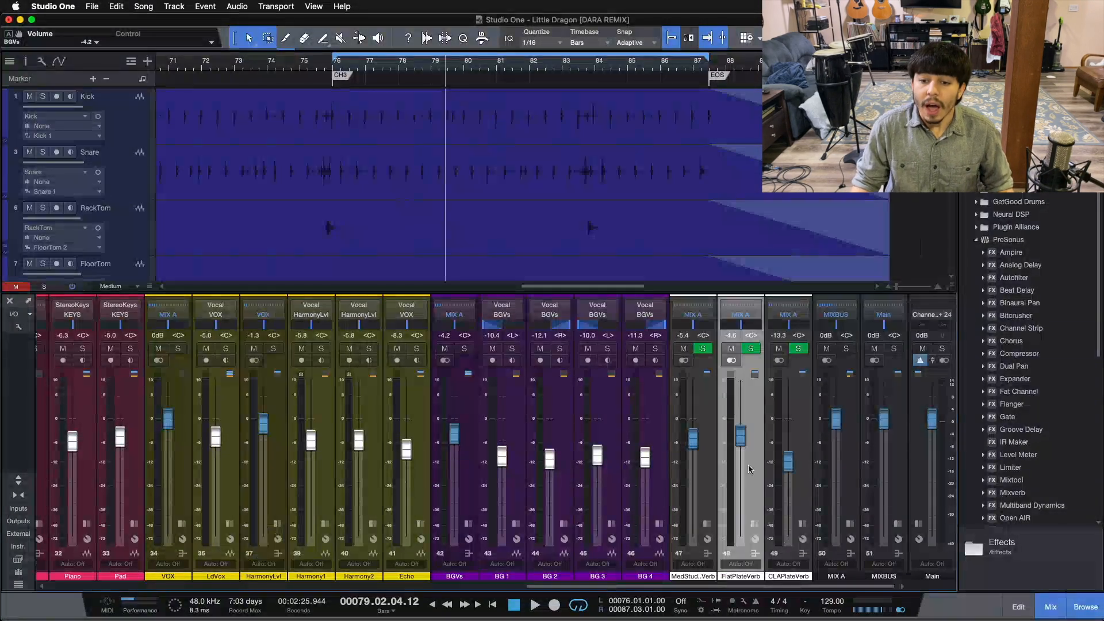
click(468, 448)
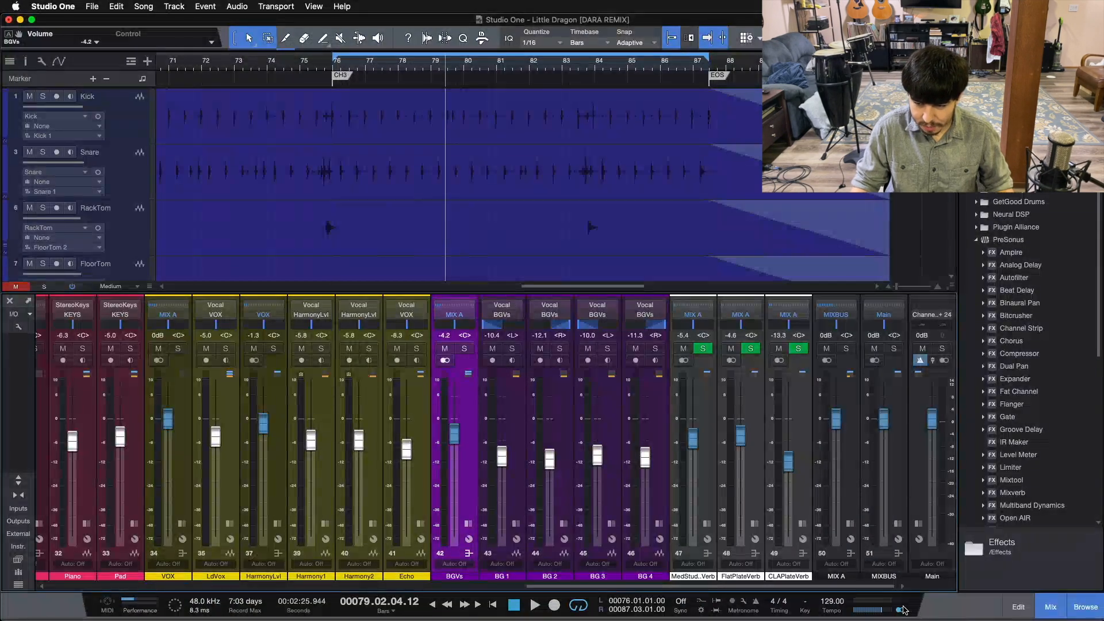
Switch the main output to mono and audition the looped section from bar 76.
key(space)
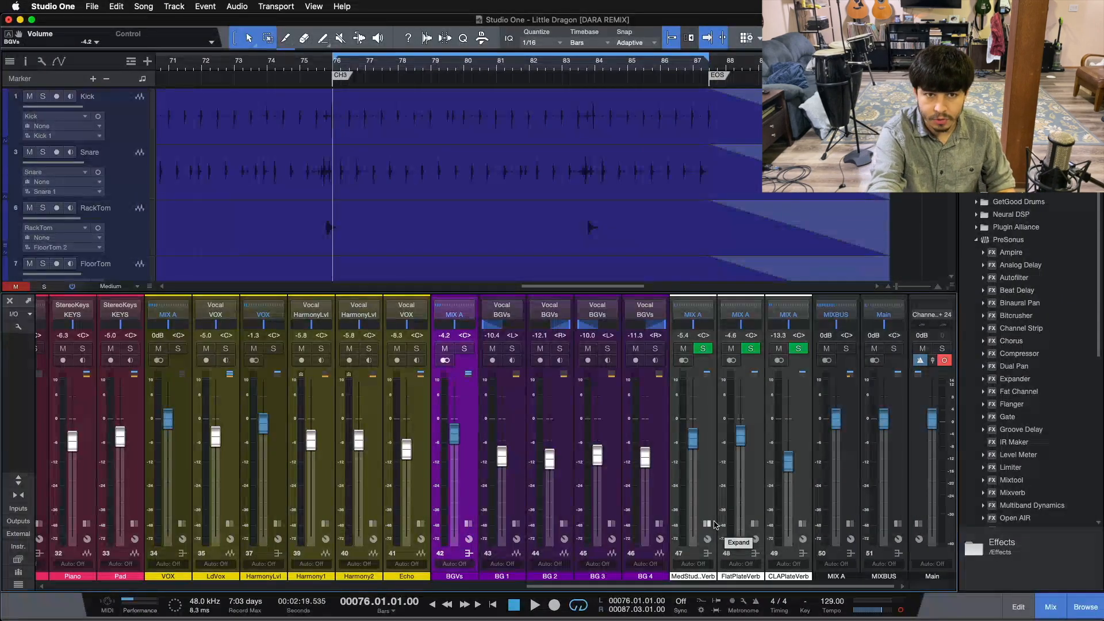
key(space)
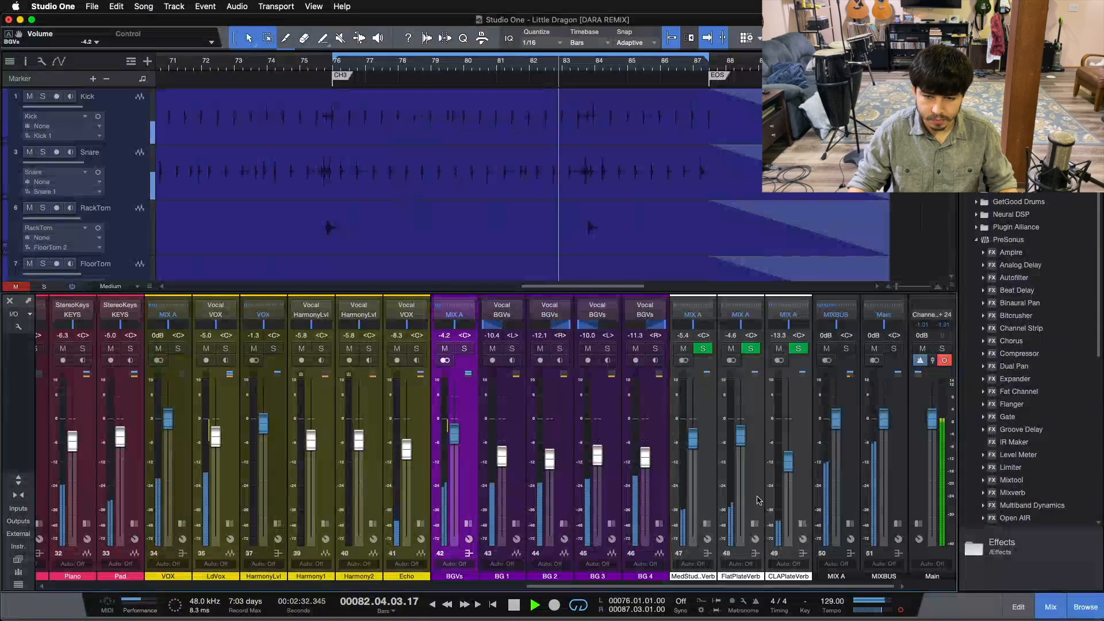
mouse_move(623, 587)
mouse_down()
mouse_move(322, 586)
mouse_move(622, 581)
mouse_up()
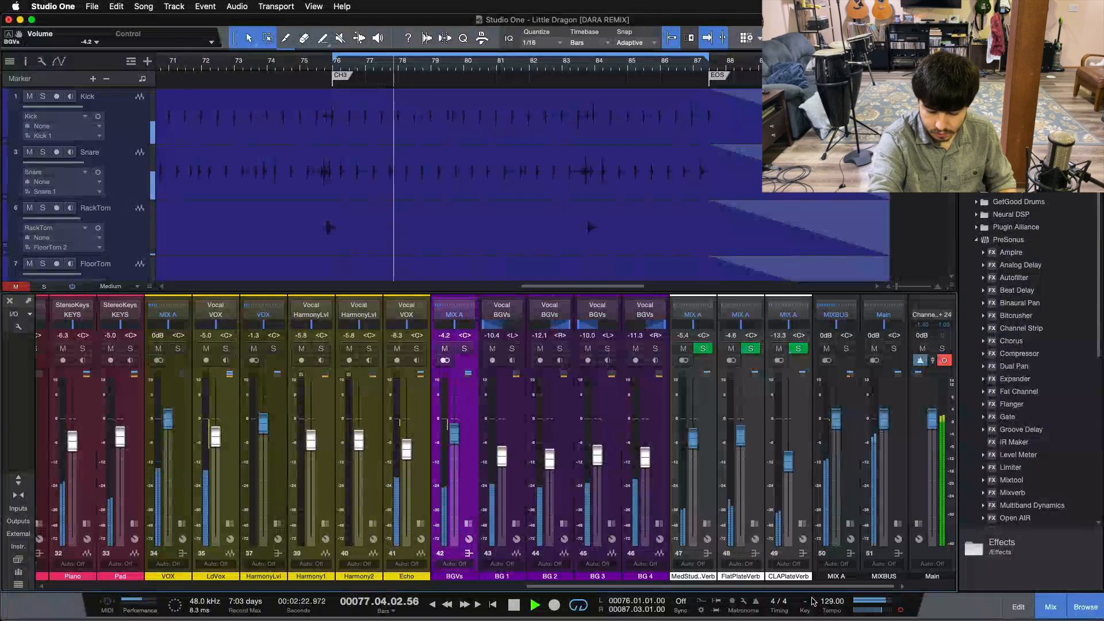
key(space)
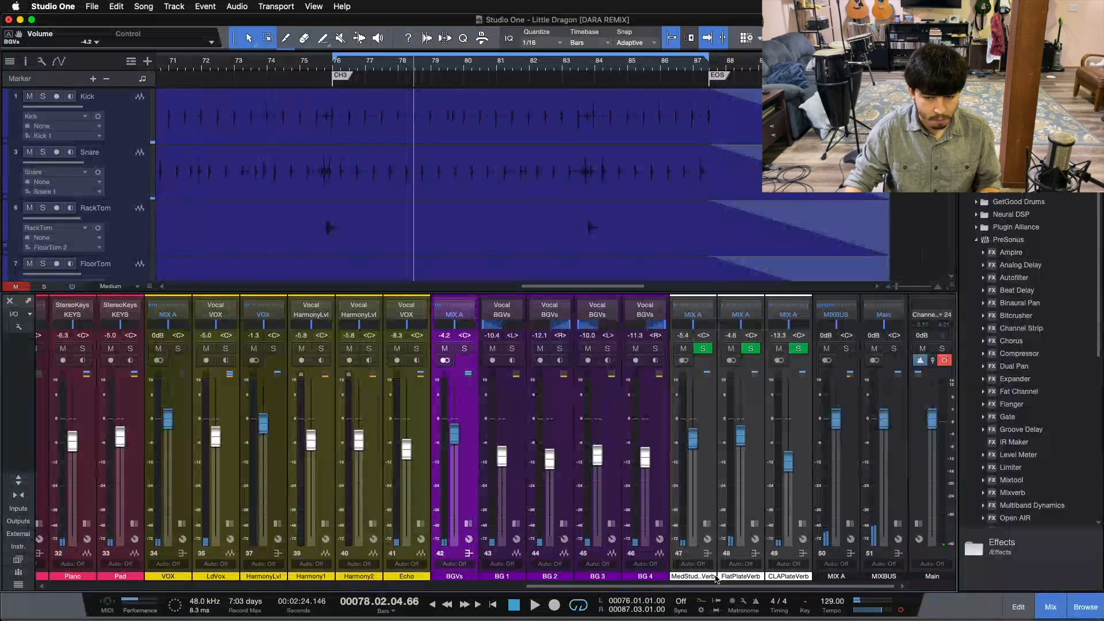
Go back to the drum channels at the start of the mixer and select RackTom.
drag(672, 587, 411, 590)
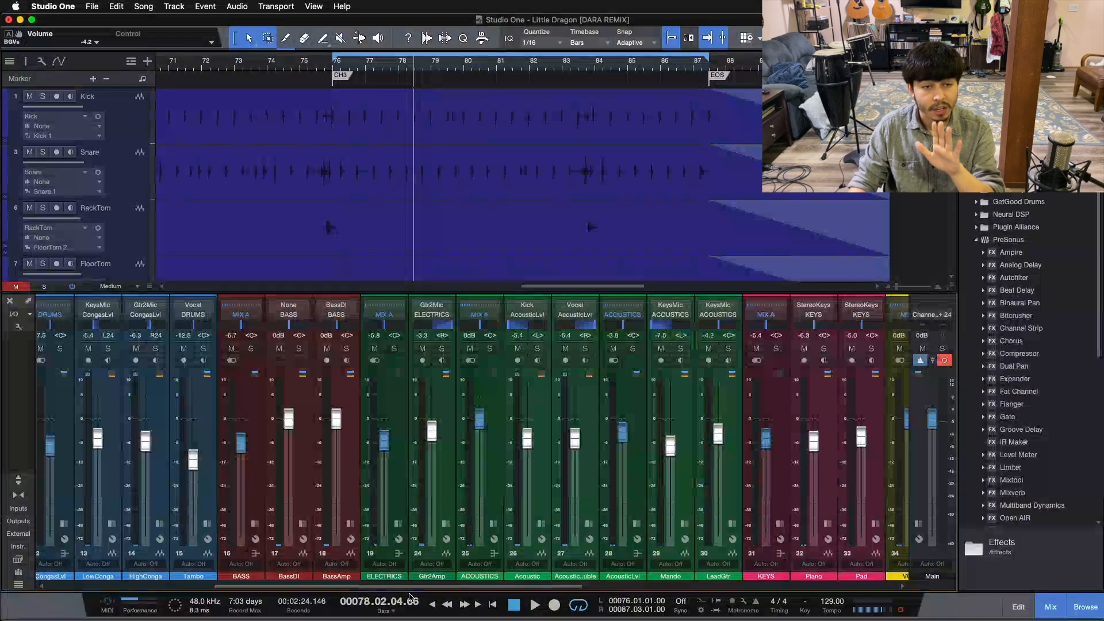
drag(418, 587, 150, 560)
click(203, 480)
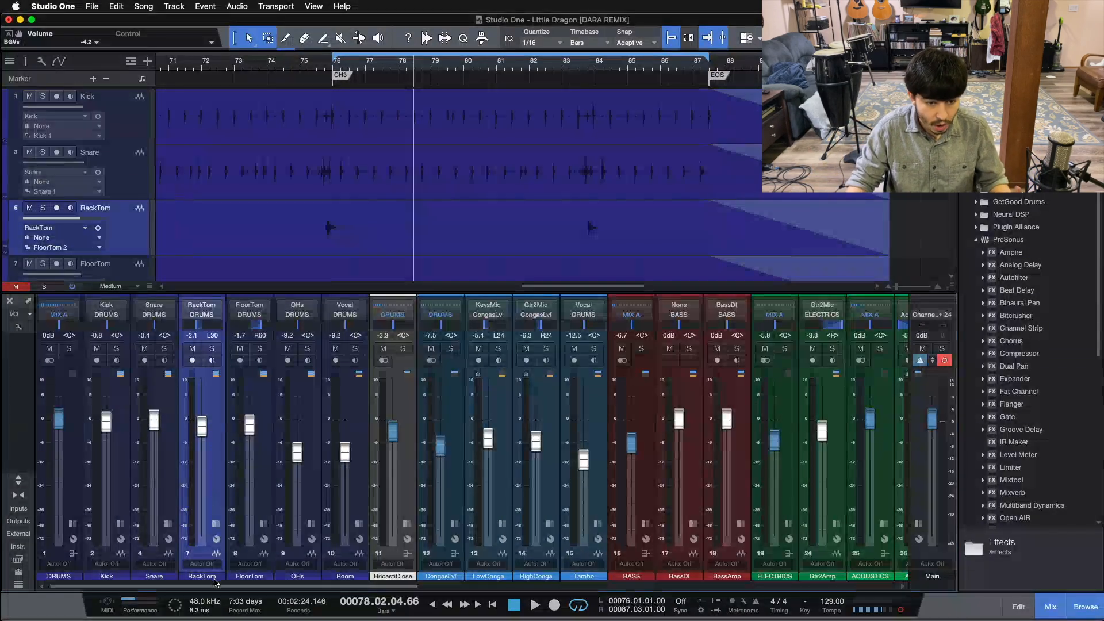
Return to the drum channels at the start of the mixer, select Kick and solo it.
drag(231, 587, 75, 585)
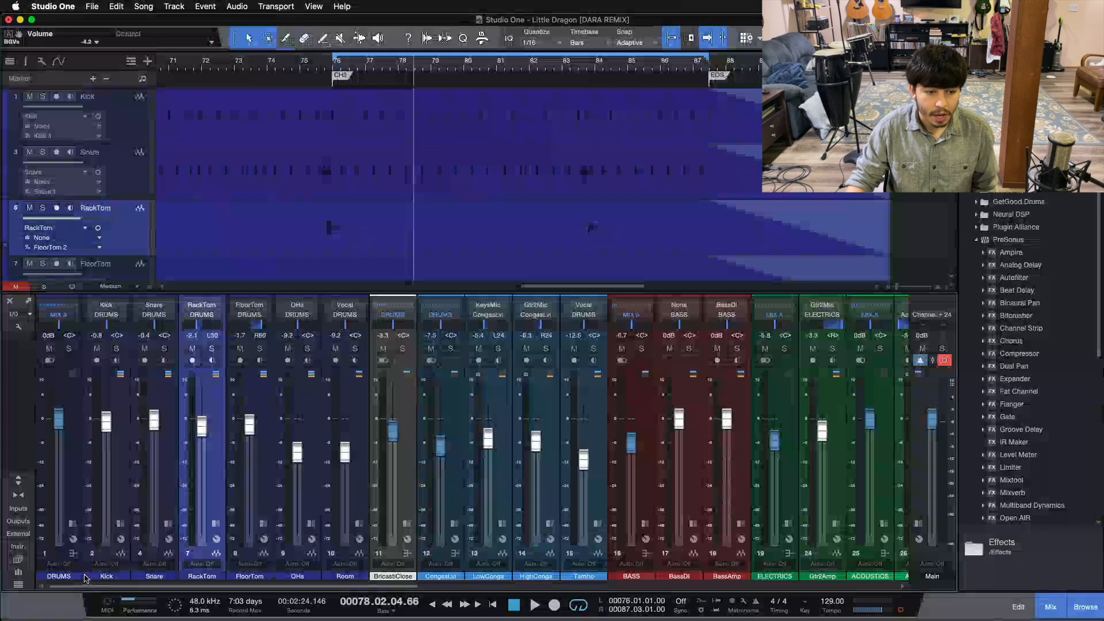
click(117, 448)
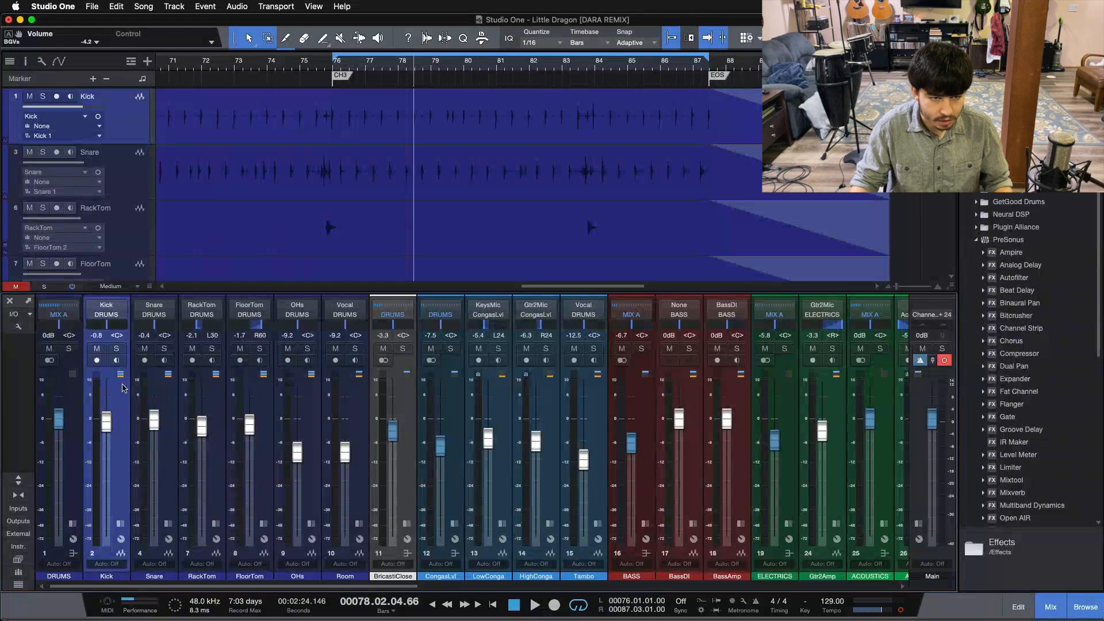
click(116, 348)
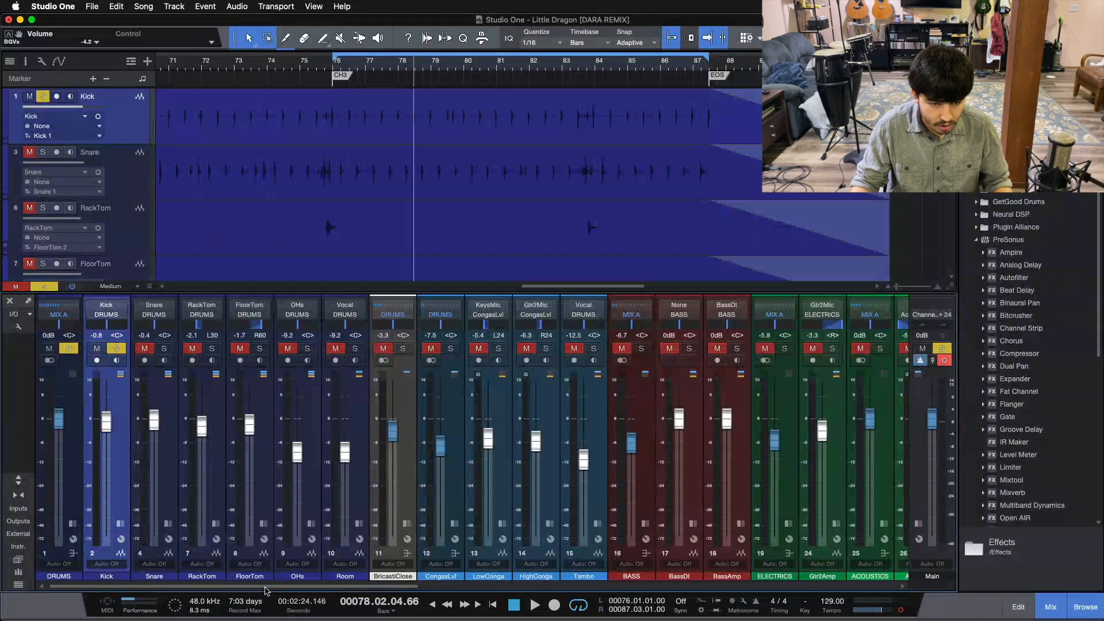
key(space)
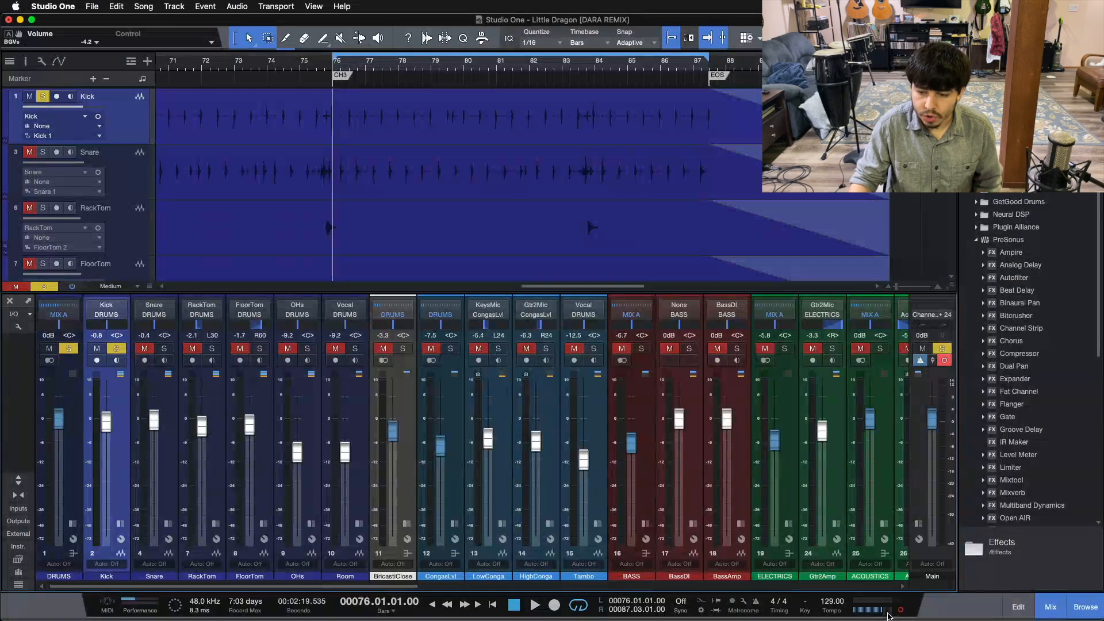
Insert Binaural Pan on the Main channel, switch its mono mode on and off, and set its width to 0%.
drag(371, 586, 908, 584)
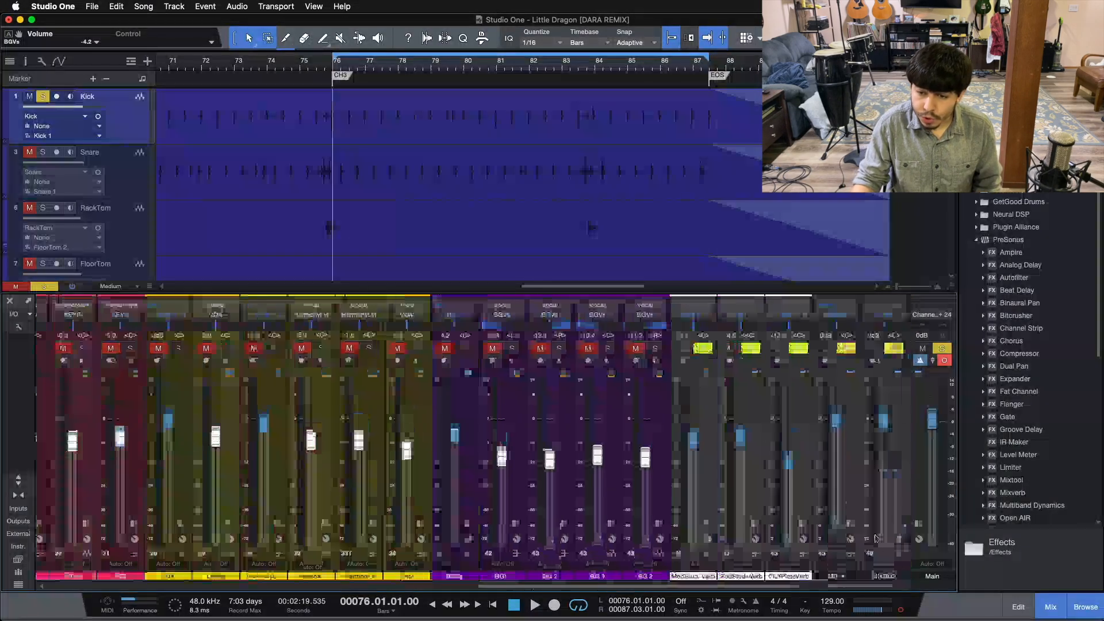
double_click(916, 460)
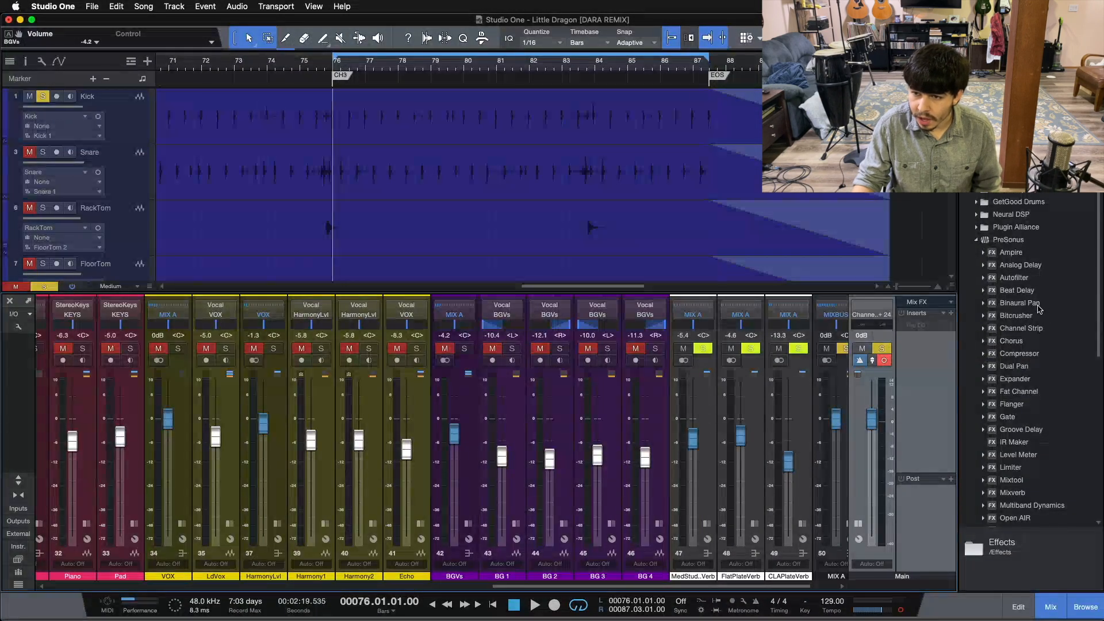
drag(1019, 303, 920, 362)
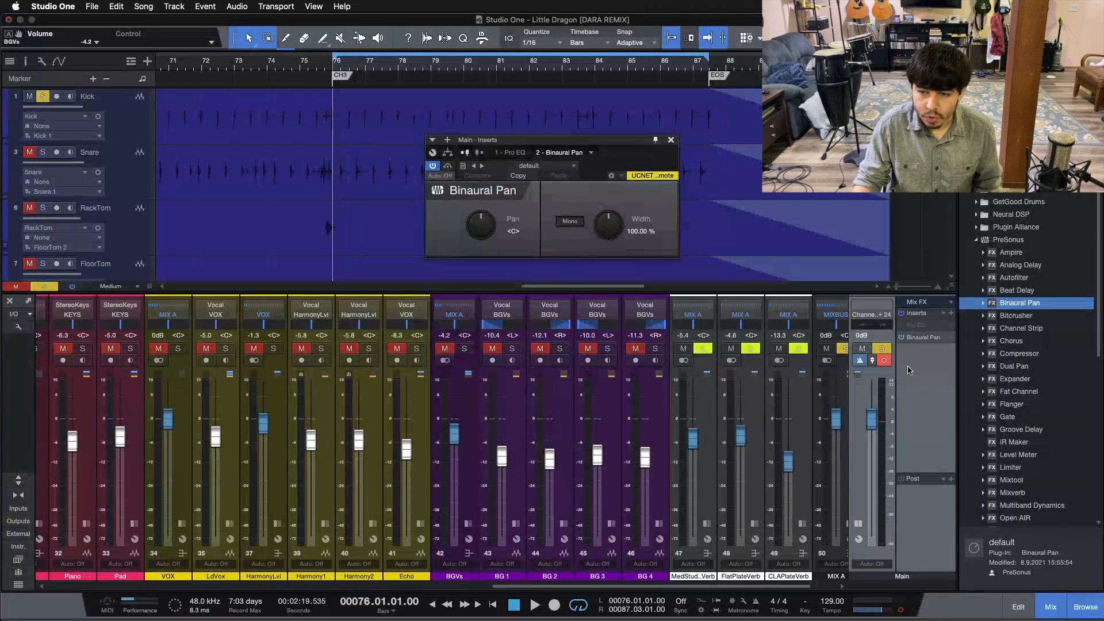
click(570, 221)
click(569, 220)
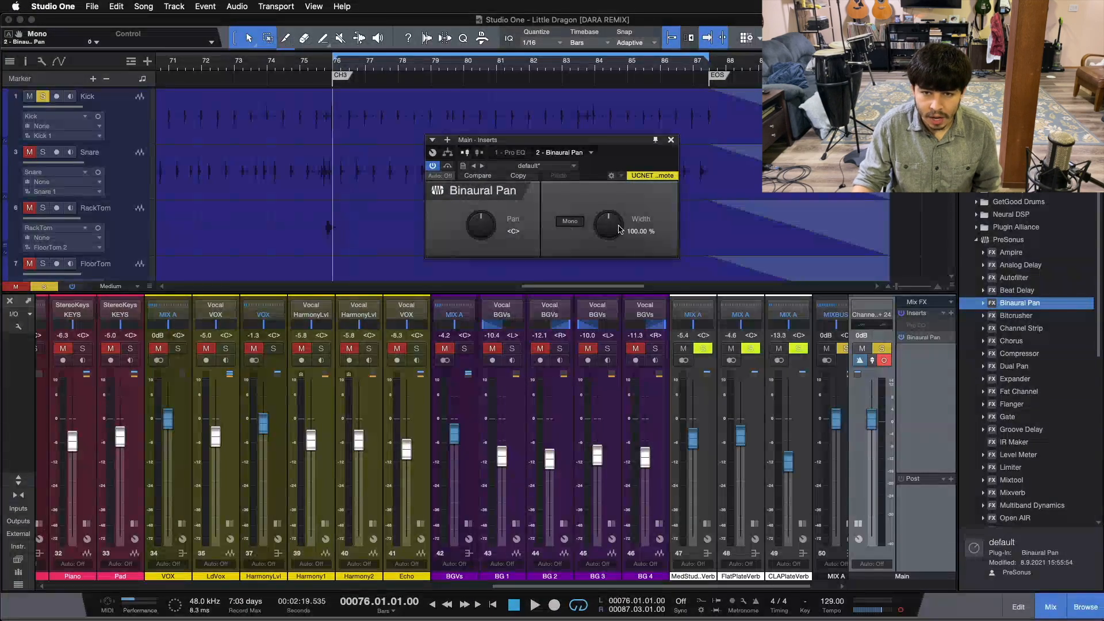
drag(614, 223, 584, 409)
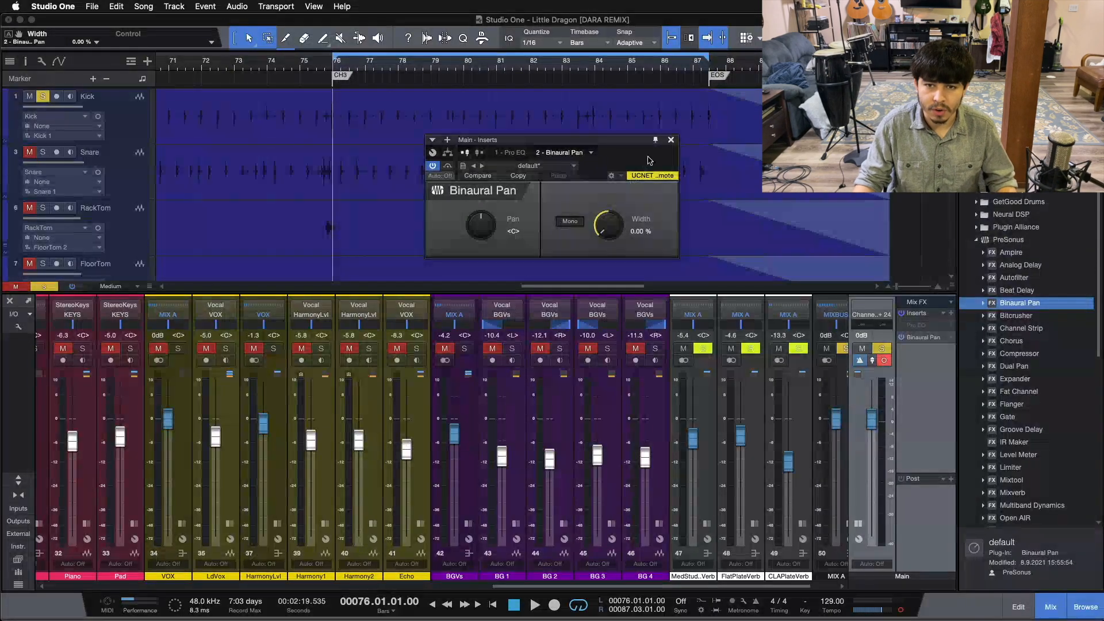
Close and remove the Binaural Pan insert from the Main channel, and collapse the channel's insert rack.
click(670, 141)
right_click(919, 338)
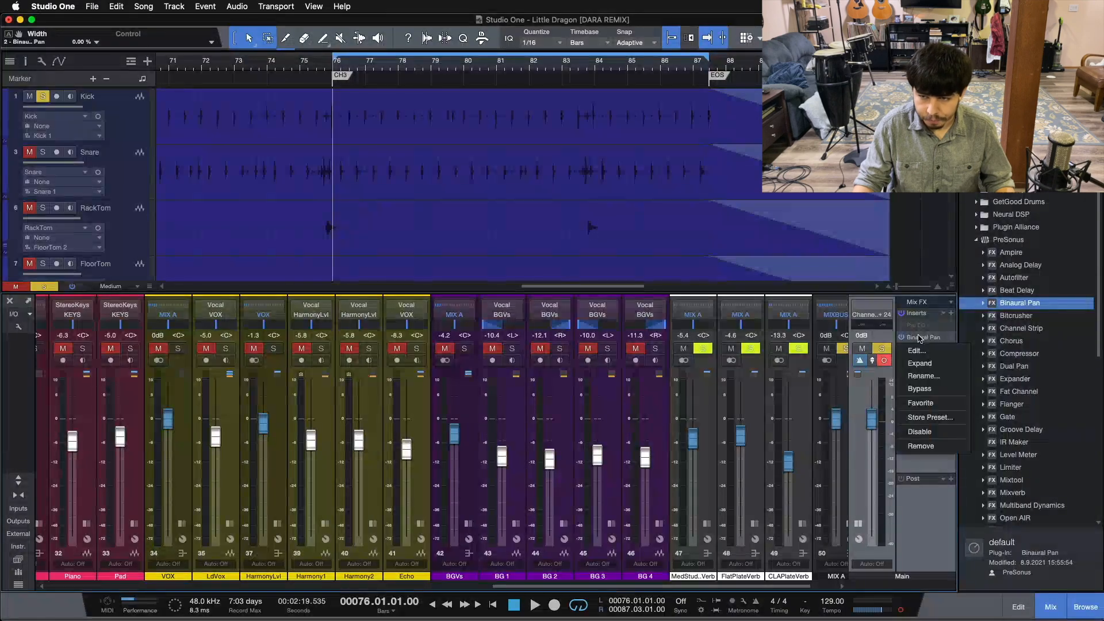
click(921, 445)
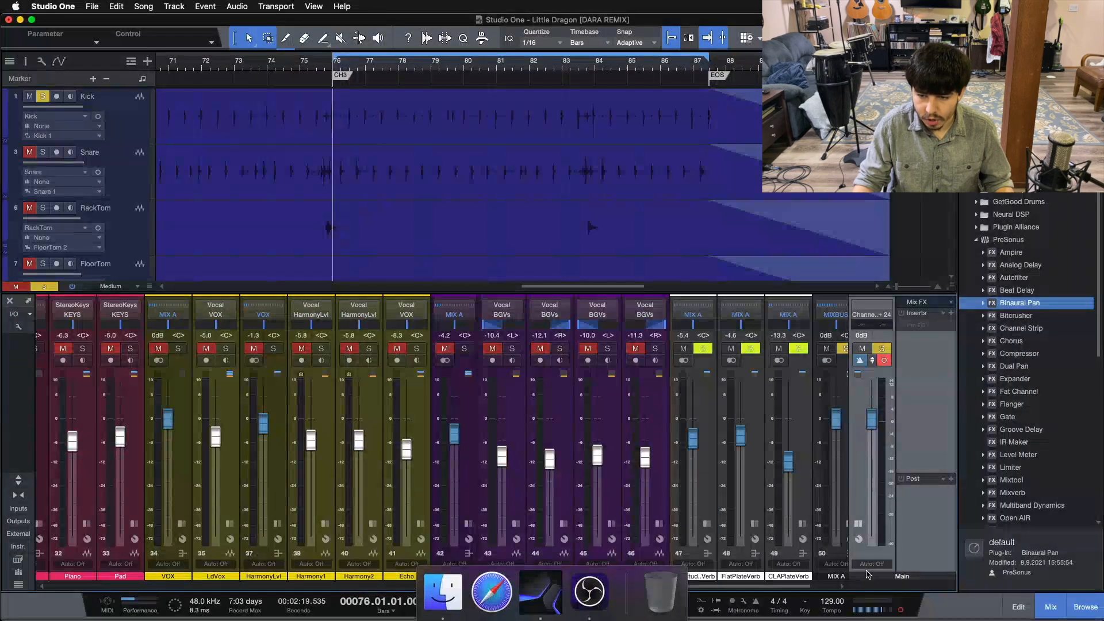
click(859, 525)
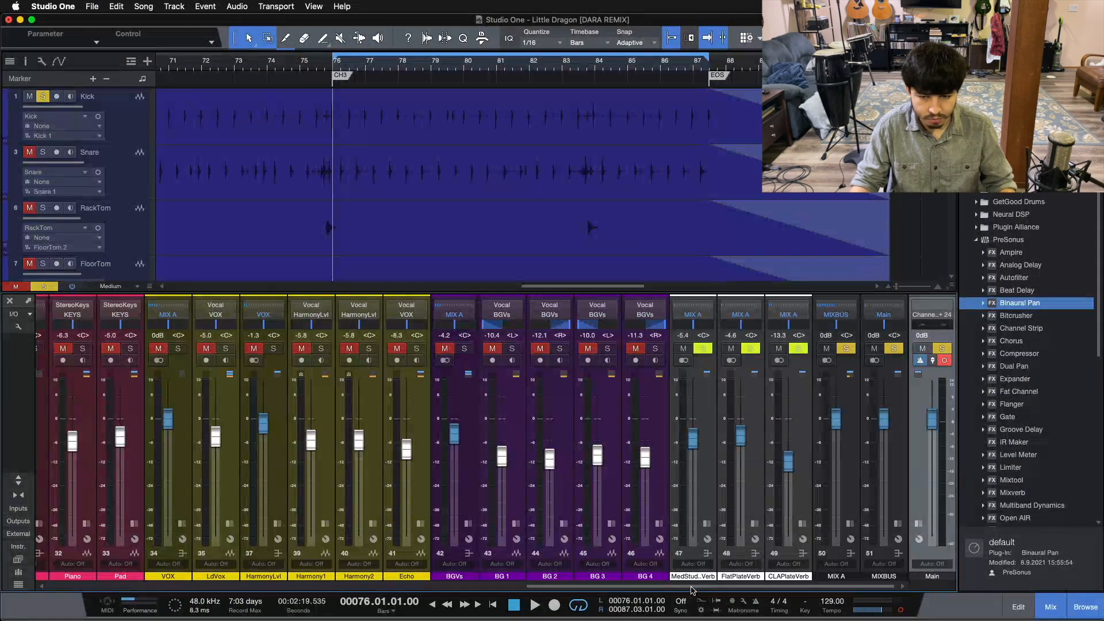
Play the looped section from bar 76 with Kick soloed and add Snare, RackTom and FloorTom to the solo.
drag(692, 589, 216, 589)
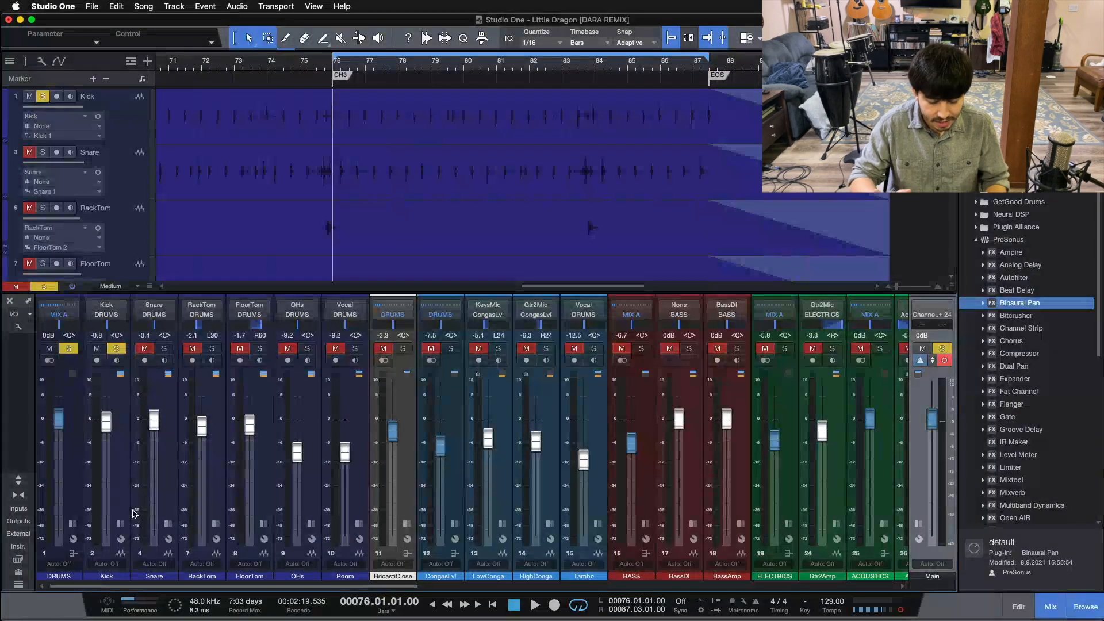
click(119, 489)
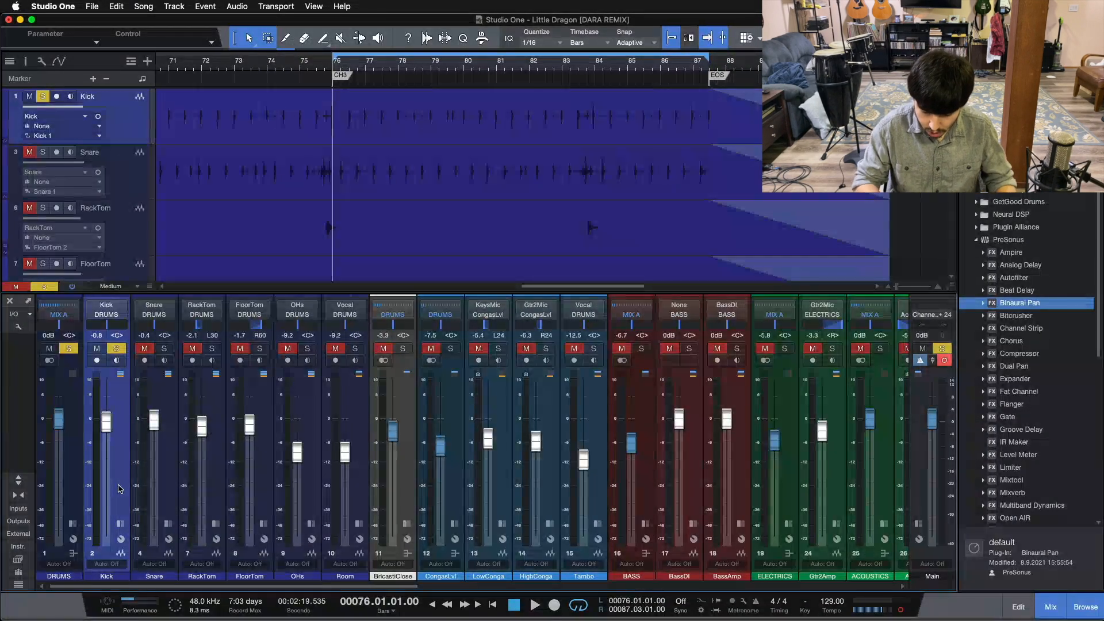
key(space)
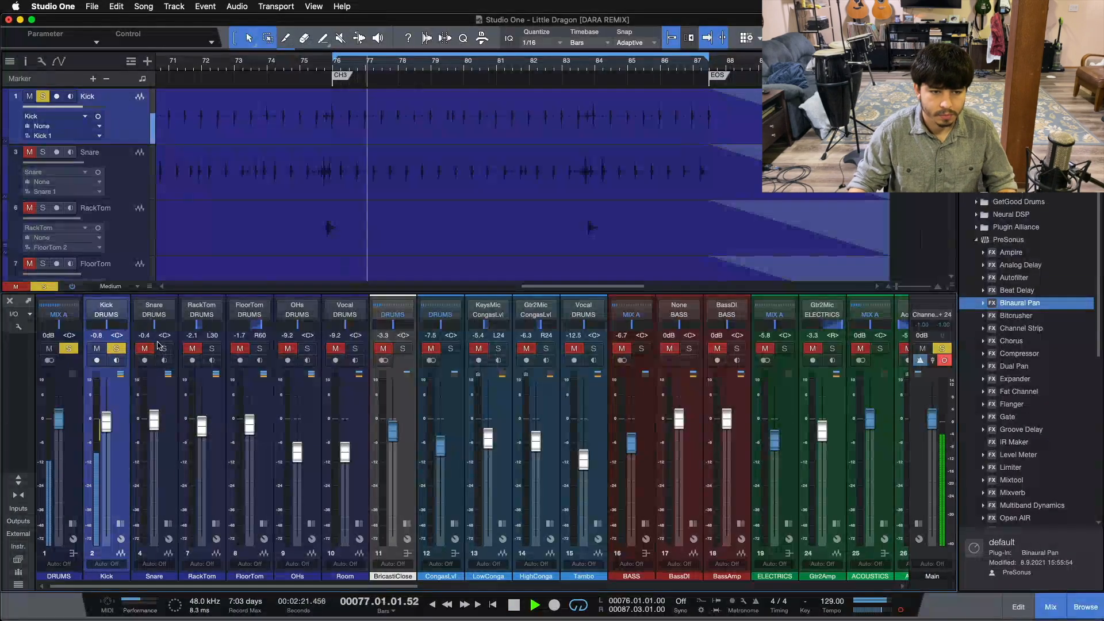
click(164, 348)
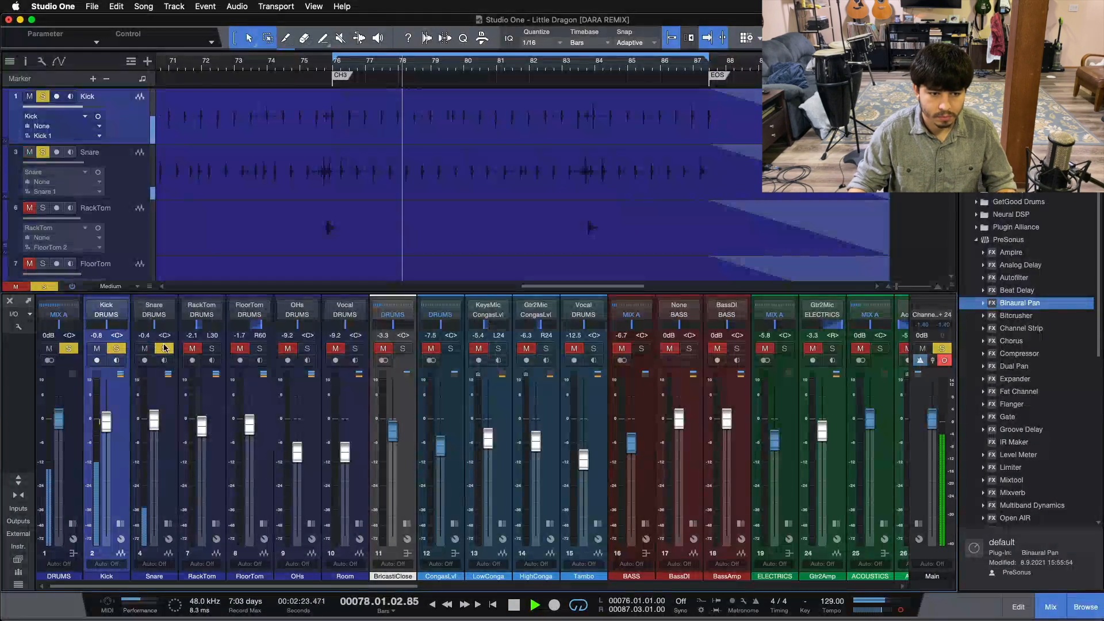
click(214, 349)
click(260, 349)
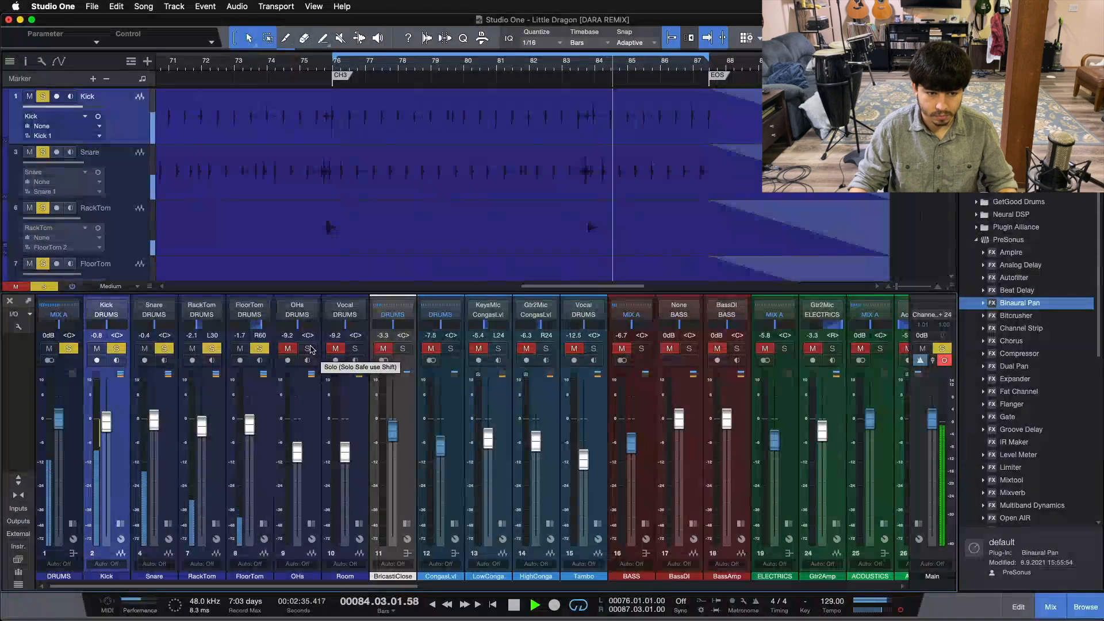
Replay the soloed drums from bar 83 to hear the tom fill in mono, and stop playback.
scroll(605, 205, down, 2)
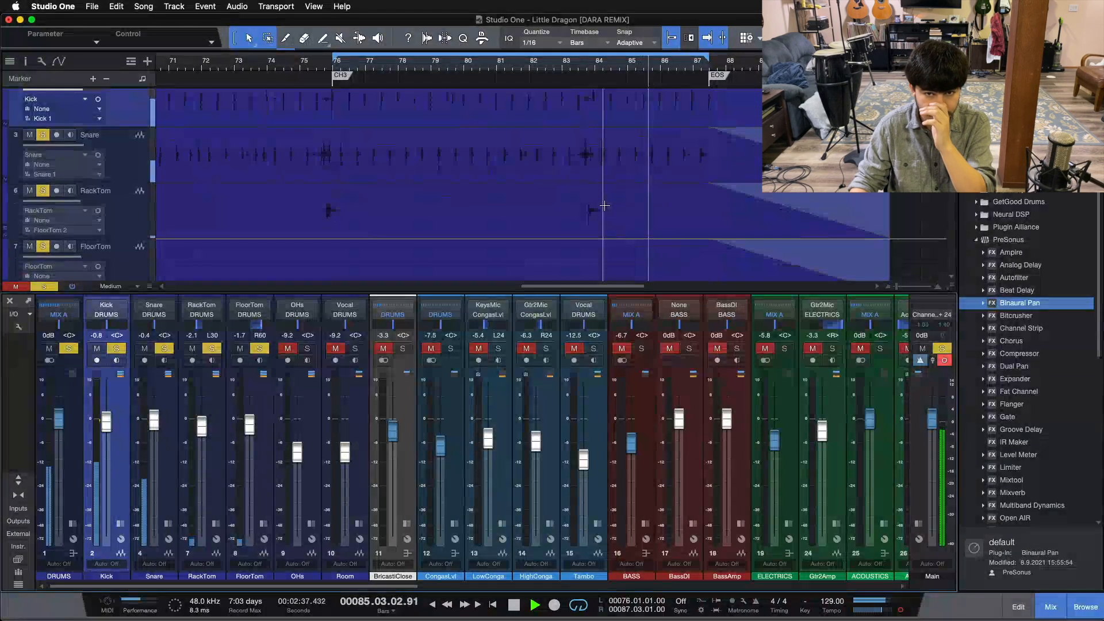
click(562, 65)
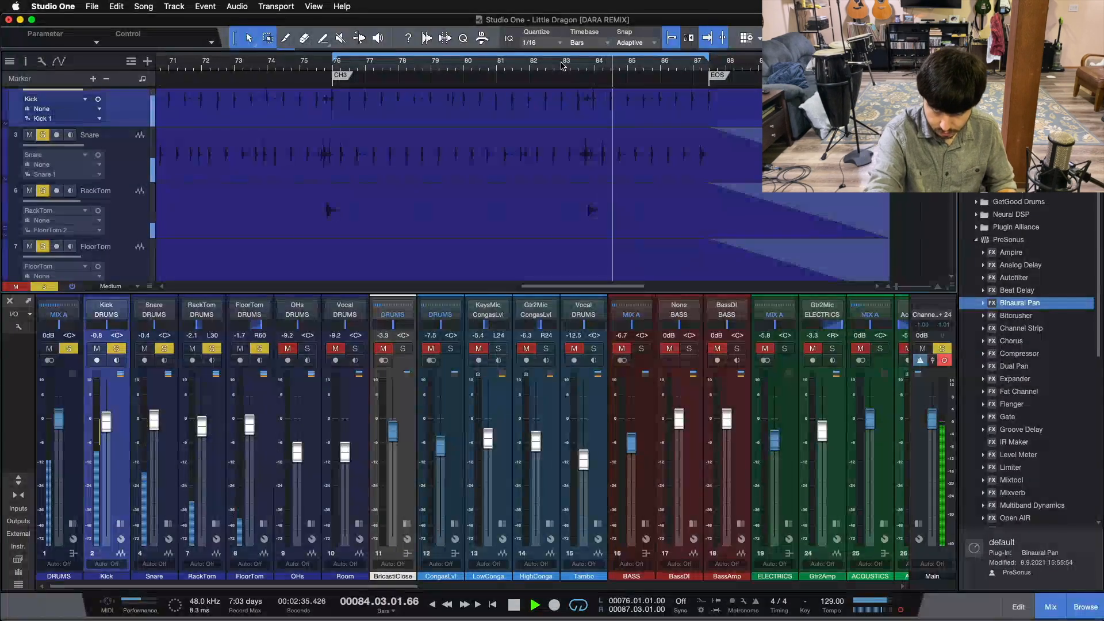
key(space)
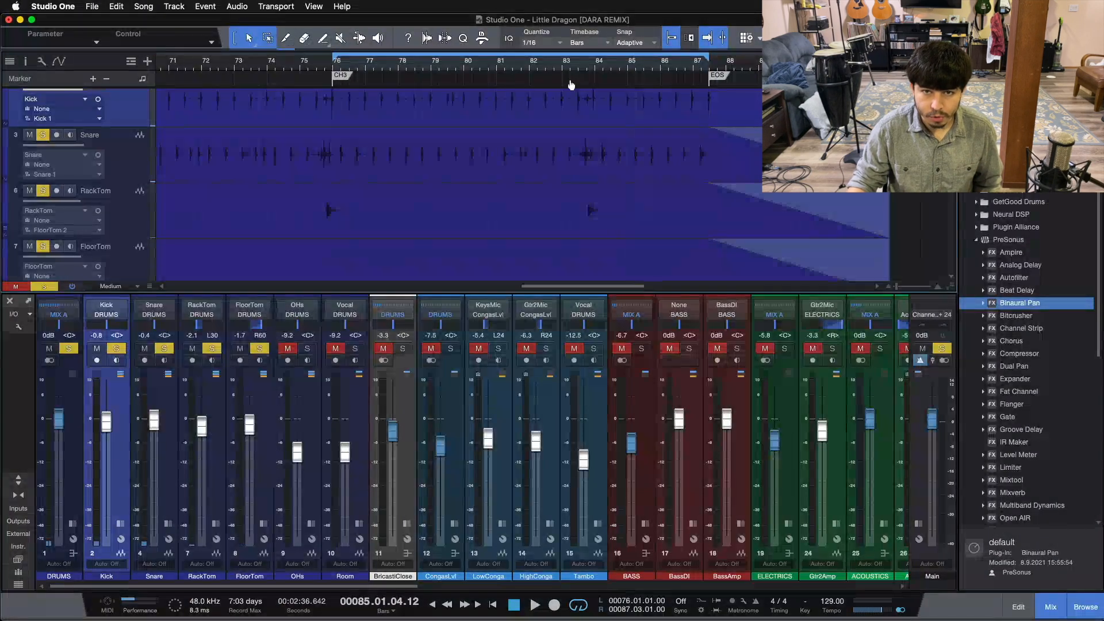
Audition the tom fill in stereo from just before bar 83, and switch the main output back to mono.
scroll(570, 83, up, 3)
click(557, 66)
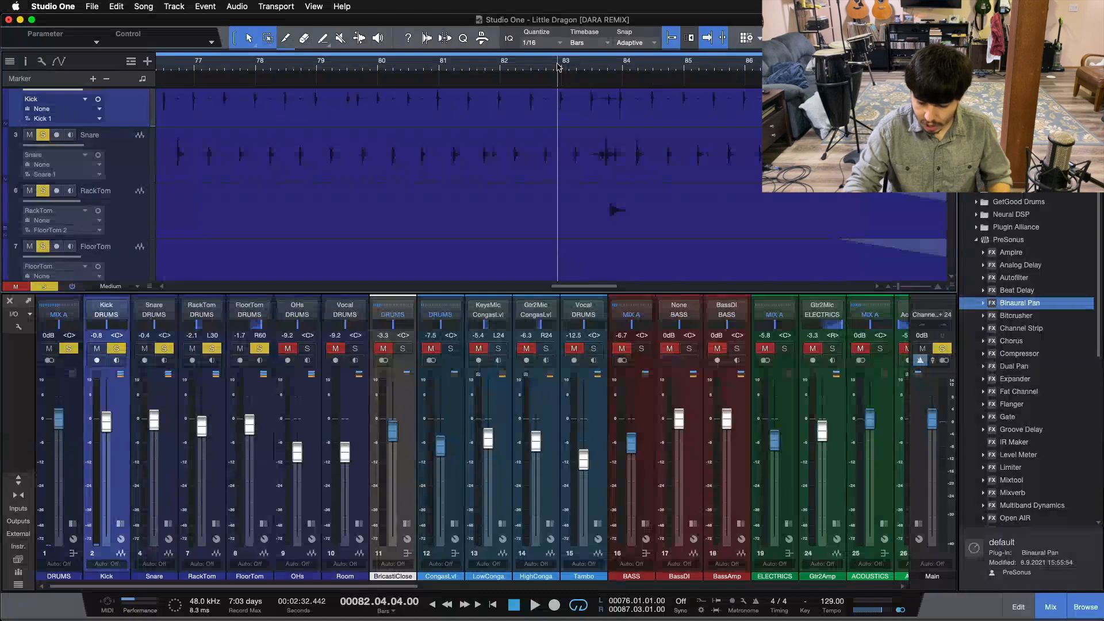
key(space)
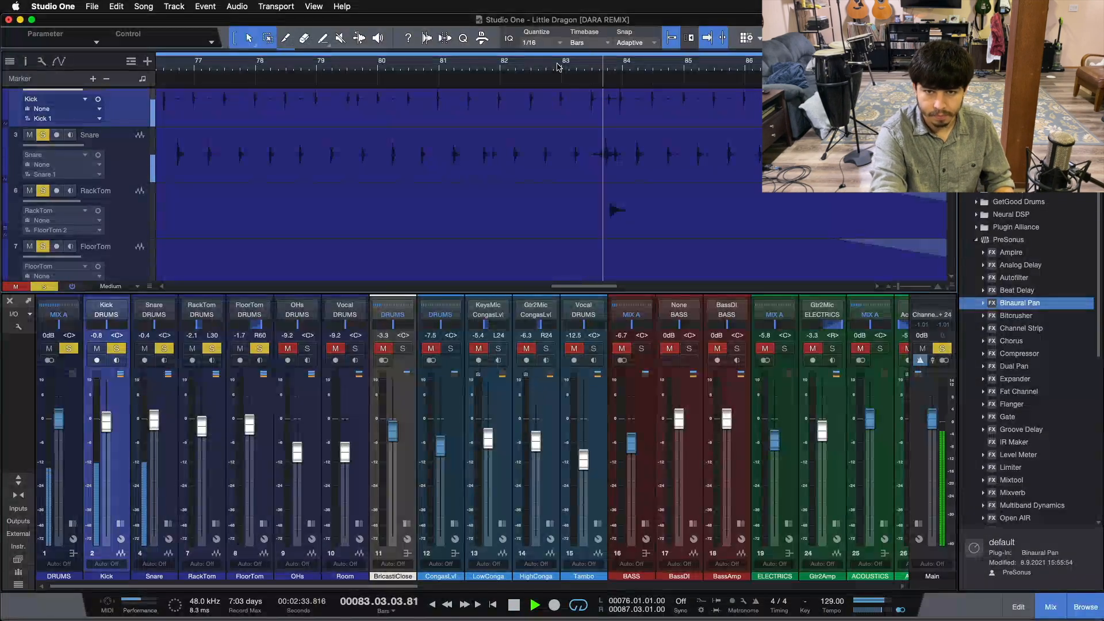
key(space)
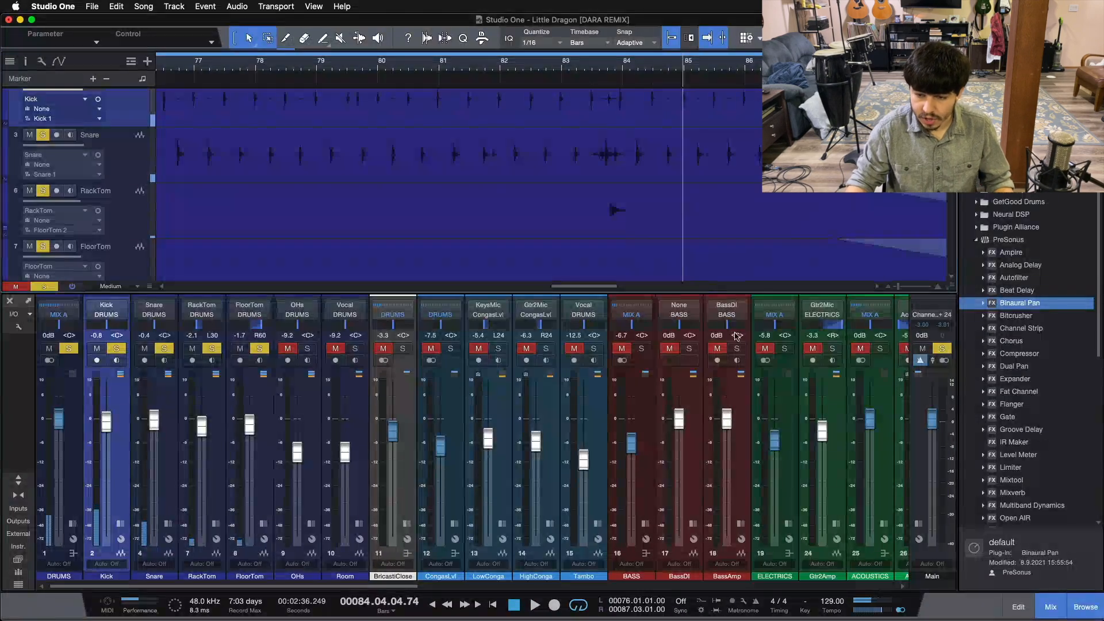
click(900, 611)
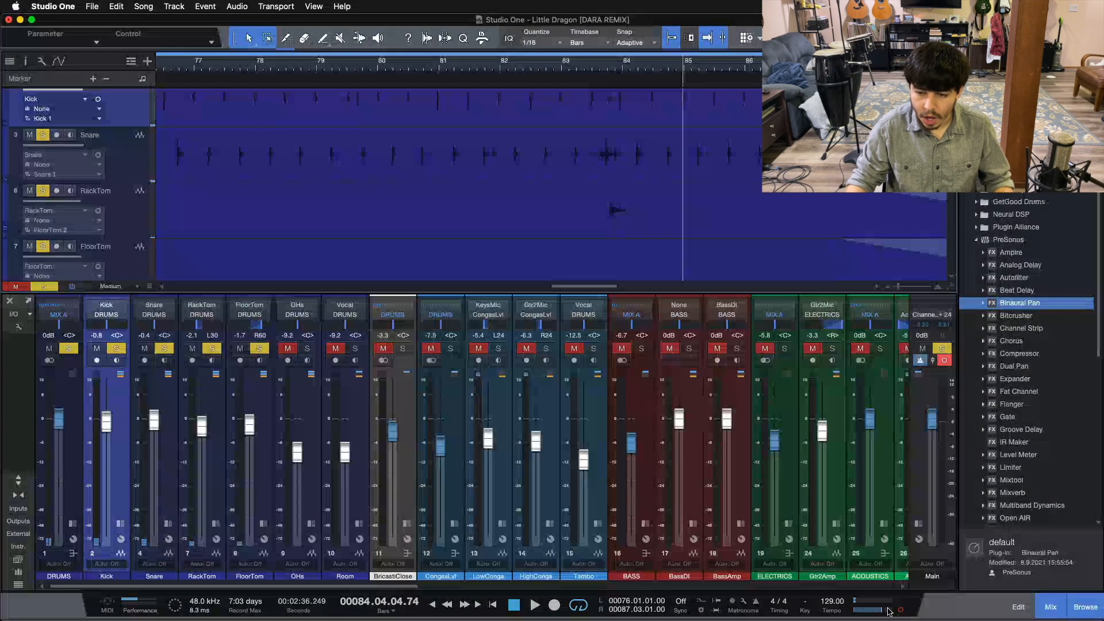
Select the FloorTom and RackTom channels and audition the tom fill in mono from bar 83.
click(257, 465)
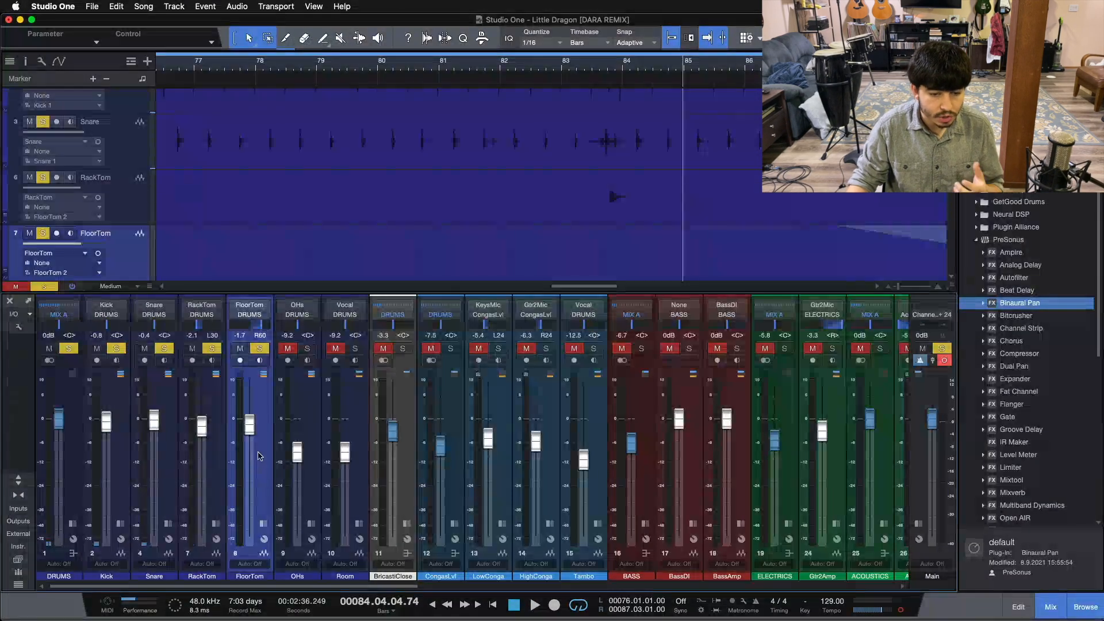
click(214, 460)
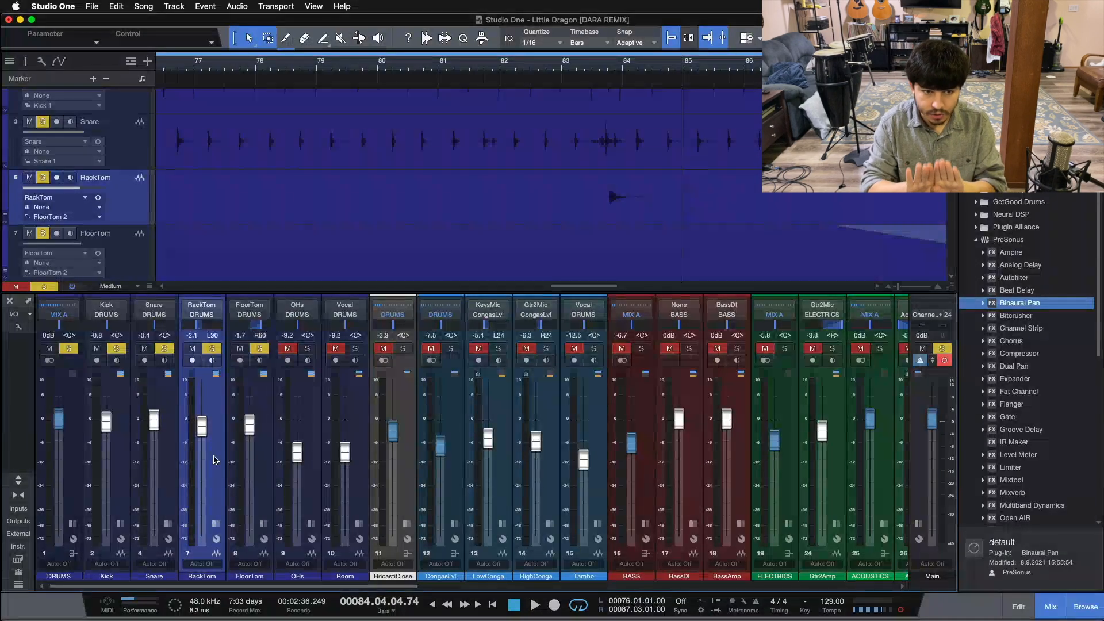
key(KP_1)
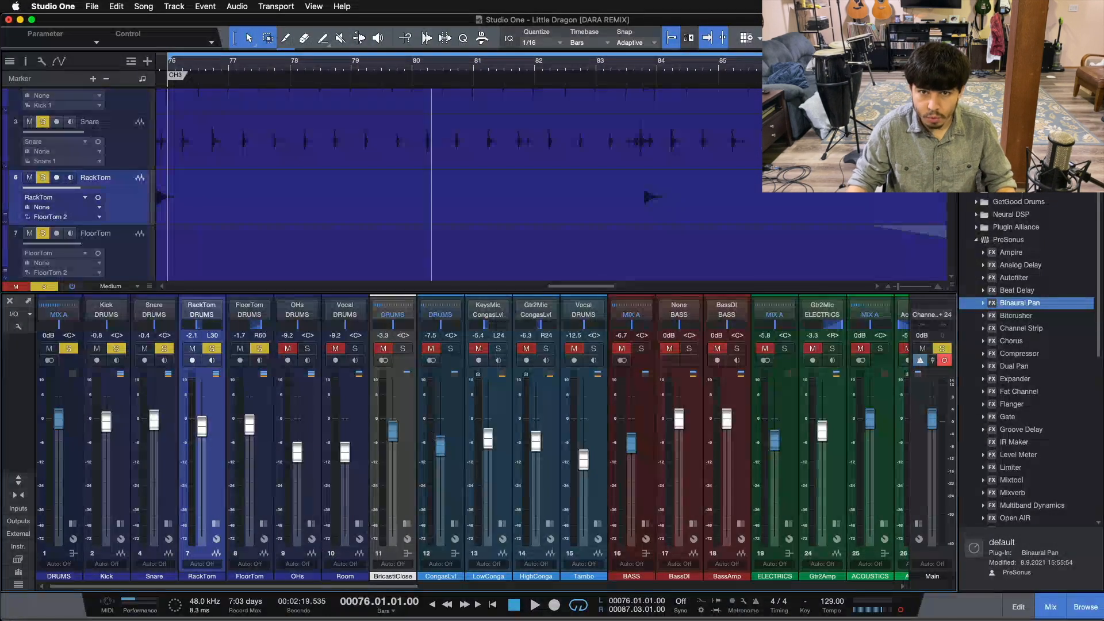
click(596, 69)
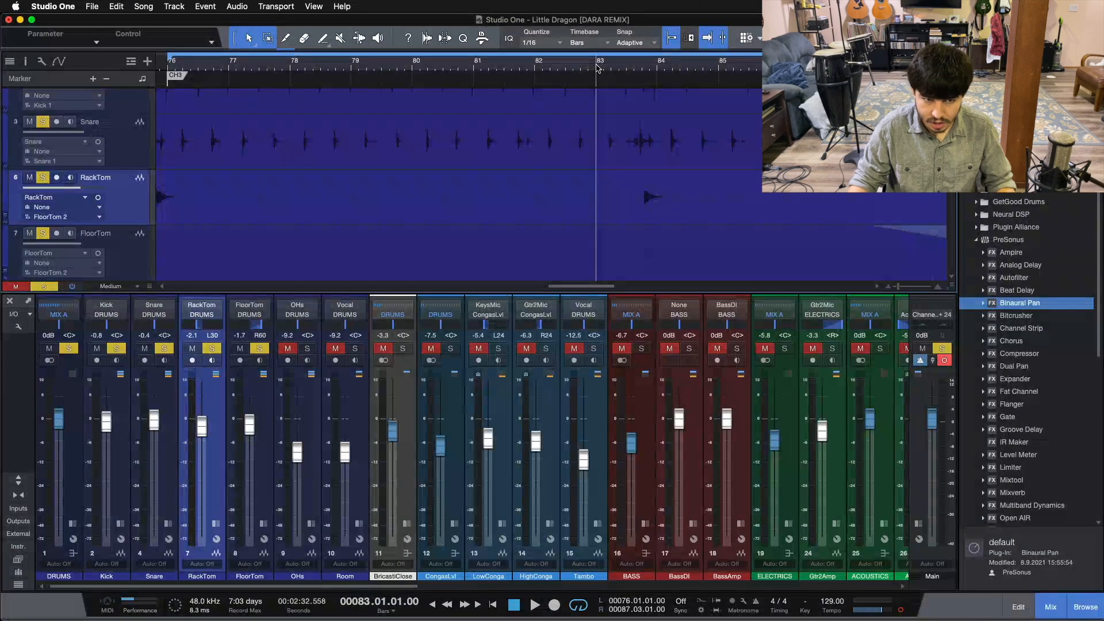
key(space)
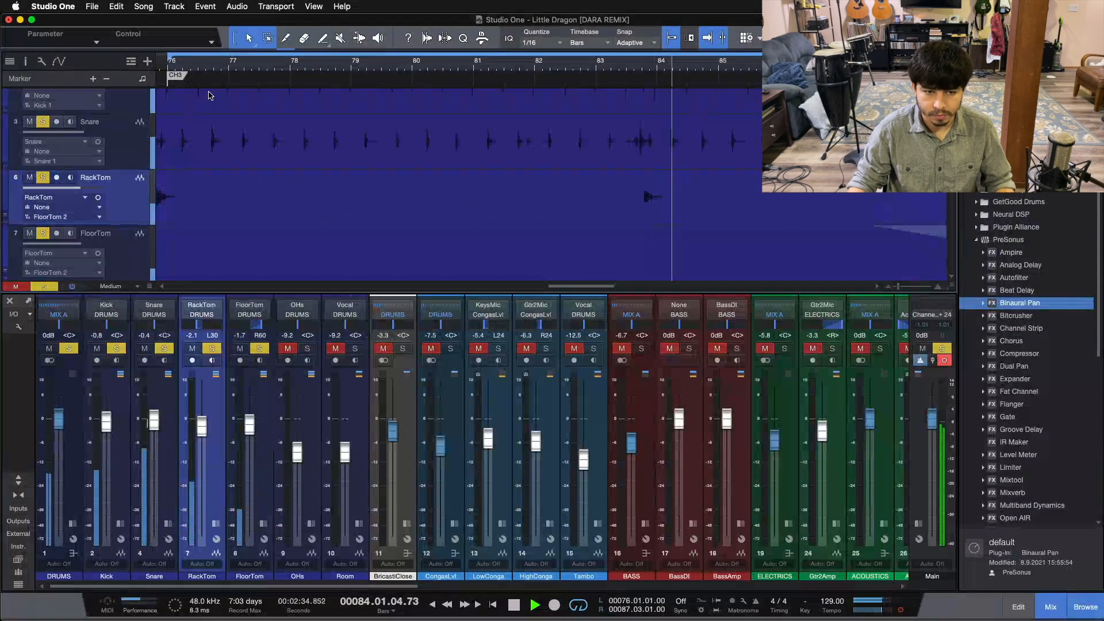
Add OHs, Room and BricastiClose to the solo during playback and toggle the main output's mono mode to compare.
click(307, 348)
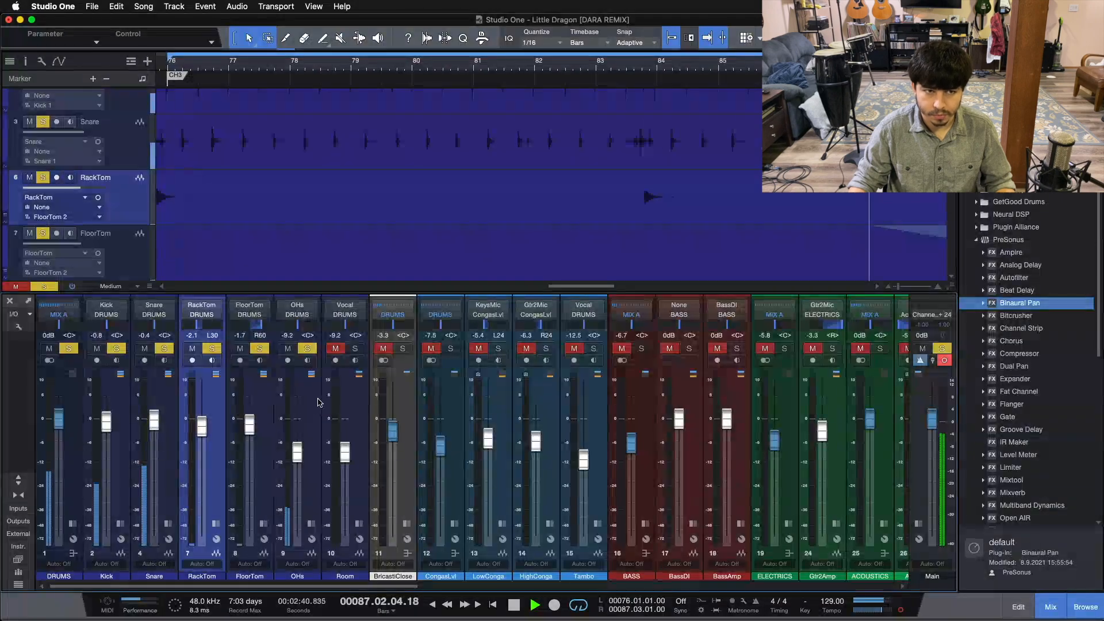
click(355, 348)
click(404, 348)
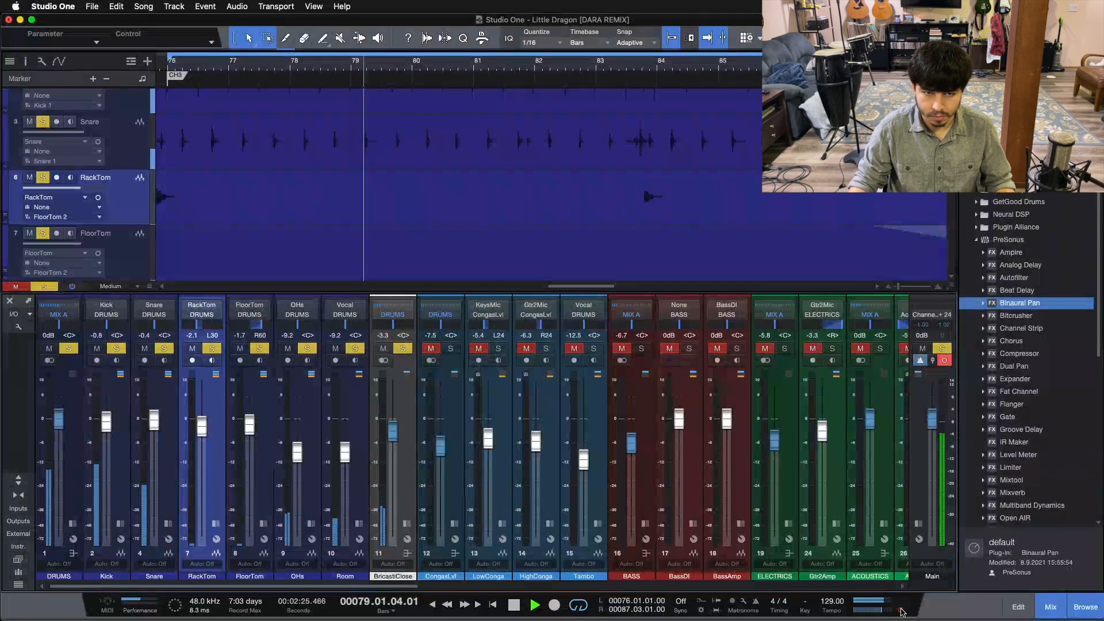
click(901, 609)
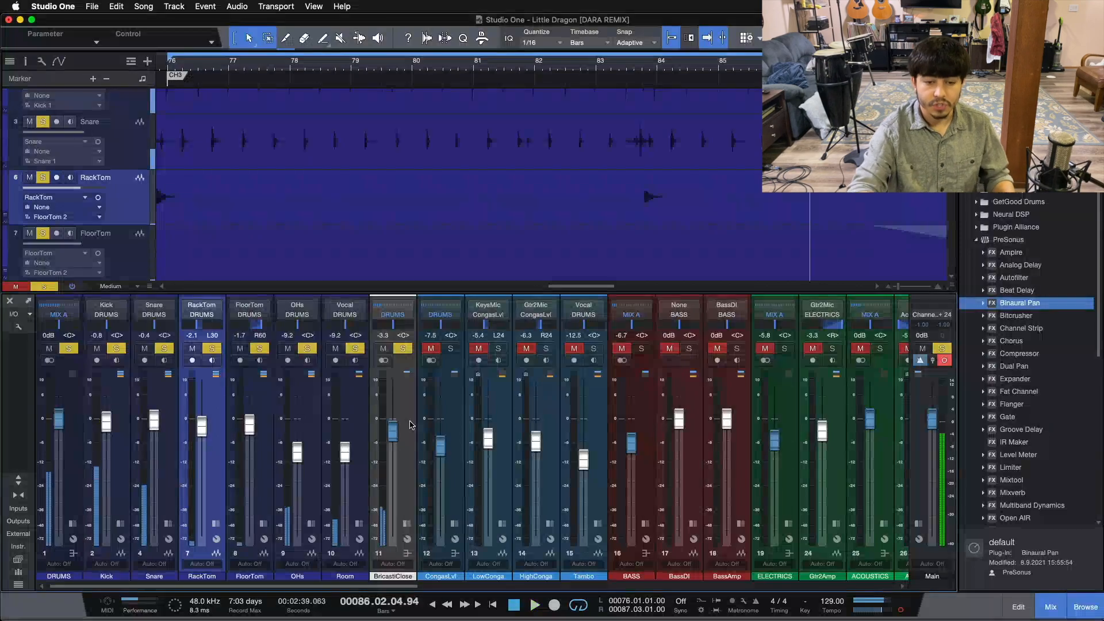
Select the BricastiClose channel and play the full soloed drum group in mono from bar 76.
click(410, 426)
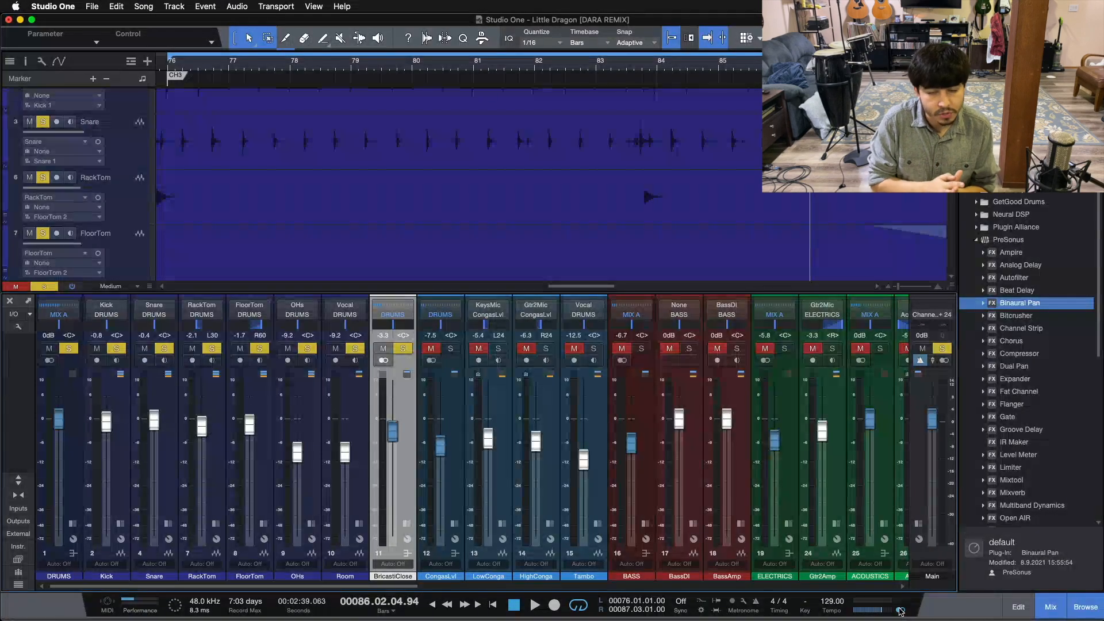
key(space)
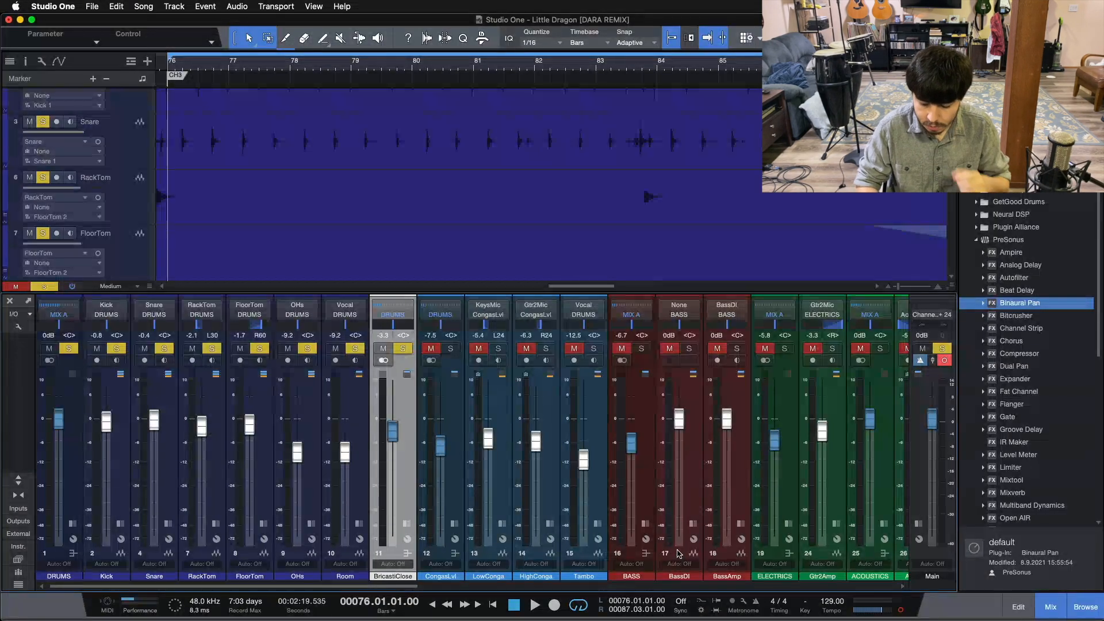
key(space)
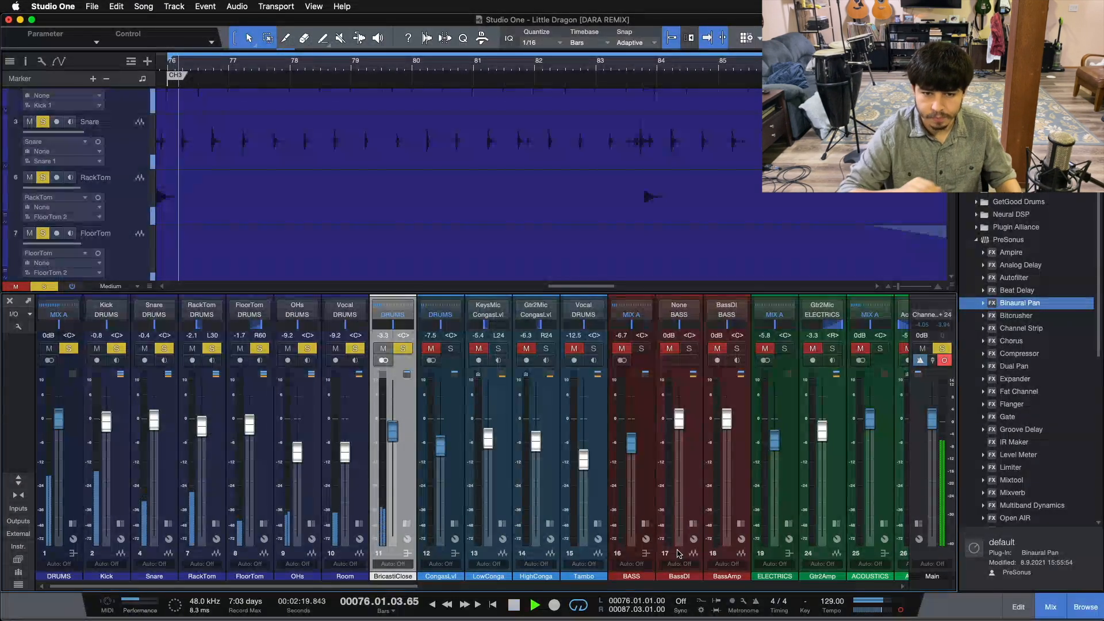
Add the CongasLvl and Tambo channels to the soloed drum group during playback, toggling the main output's mono mode to compare.
click(450, 348)
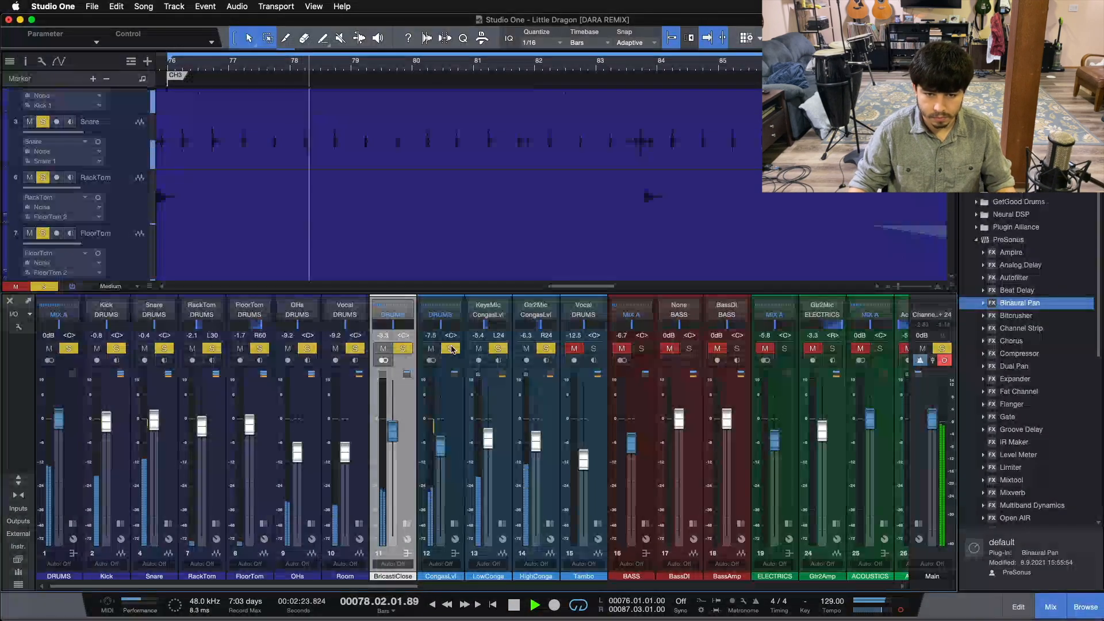
click(902, 608)
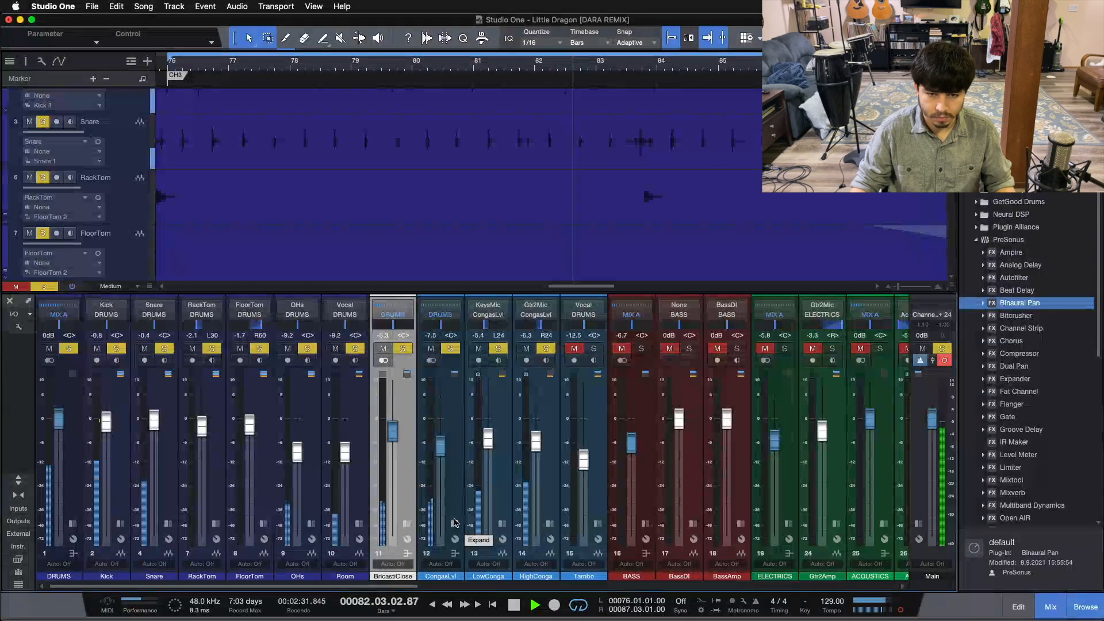
click(454, 522)
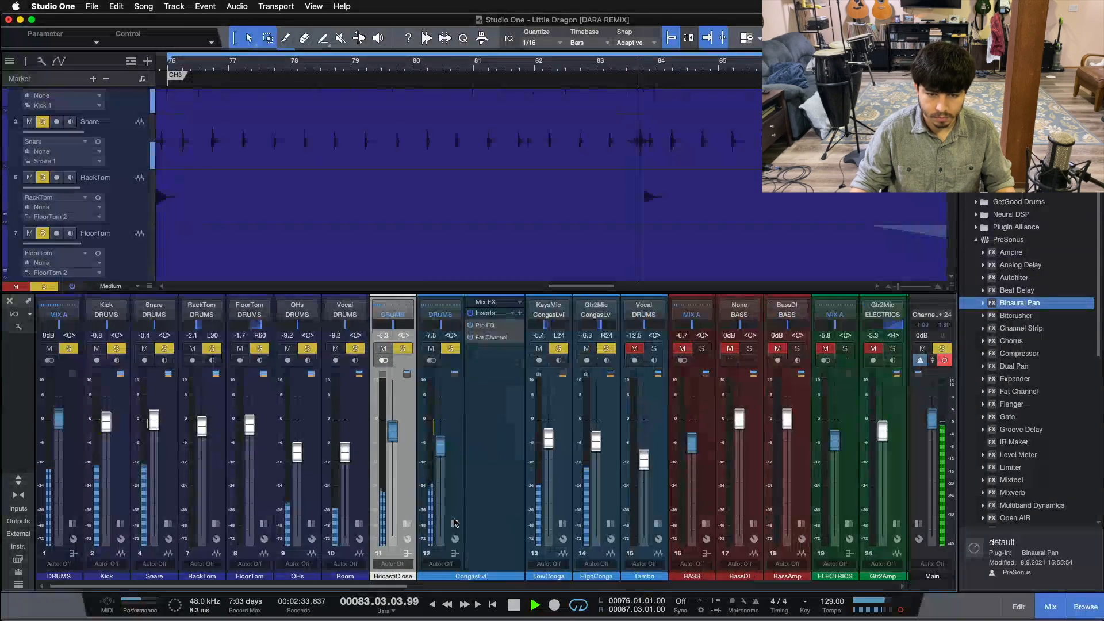
click(454, 522)
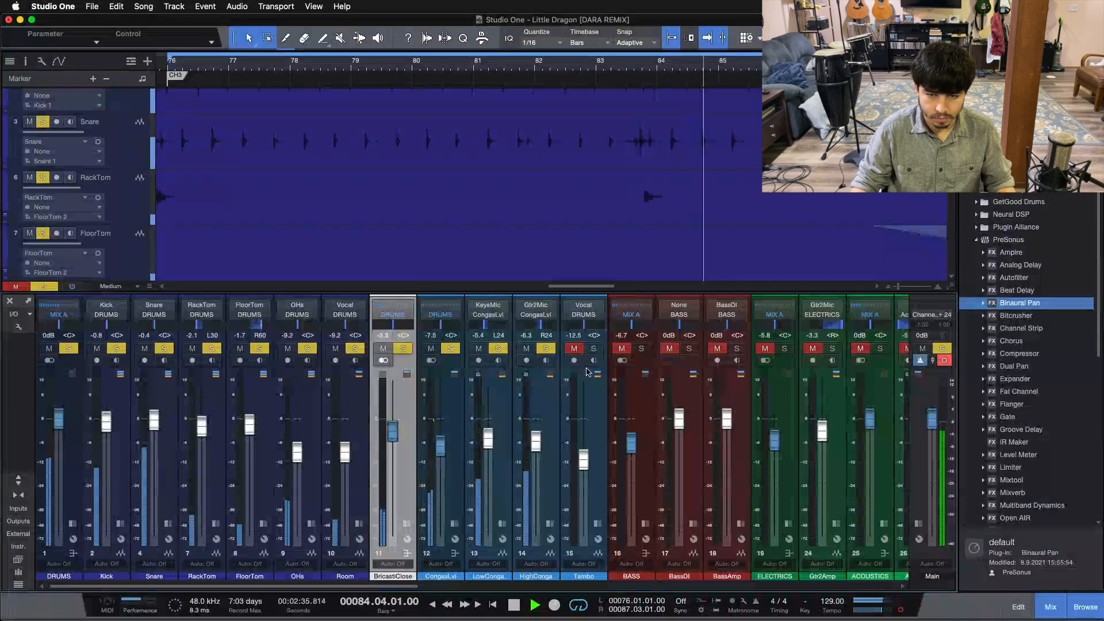
click(594, 348)
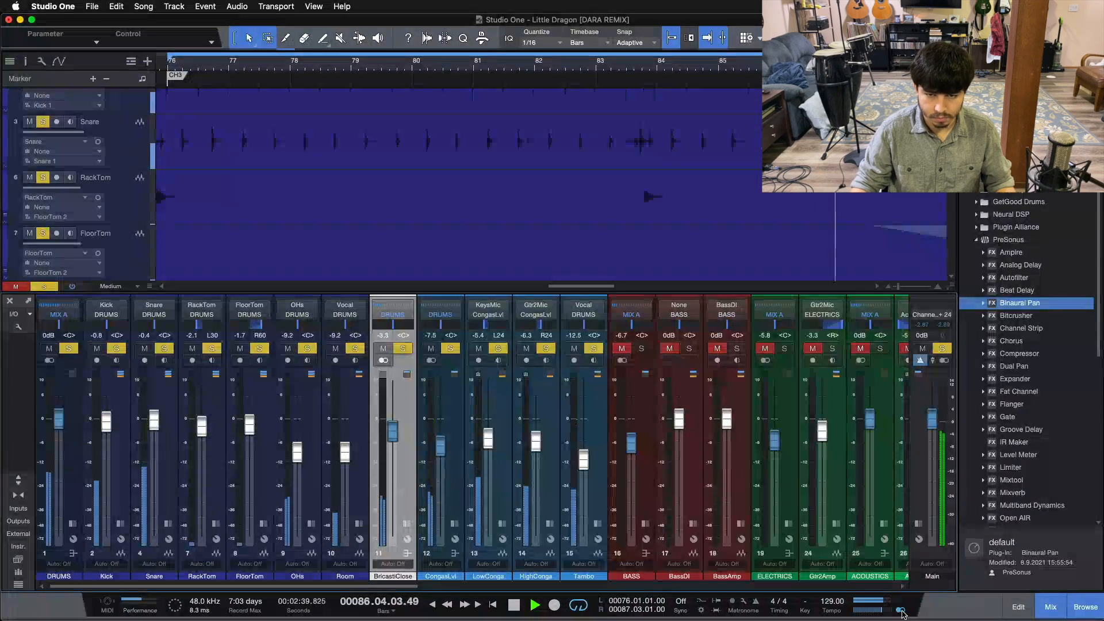
Add the BASS group to the solo, compare it in stereo and mono, and stop playback with its channel selected.
click(642, 350)
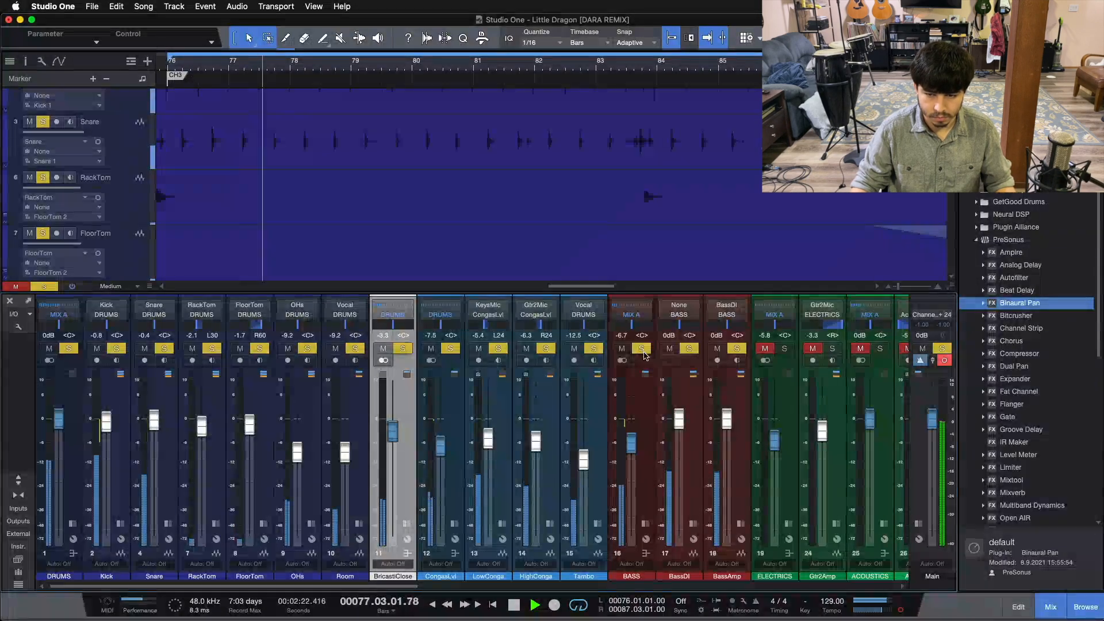
click(899, 611)
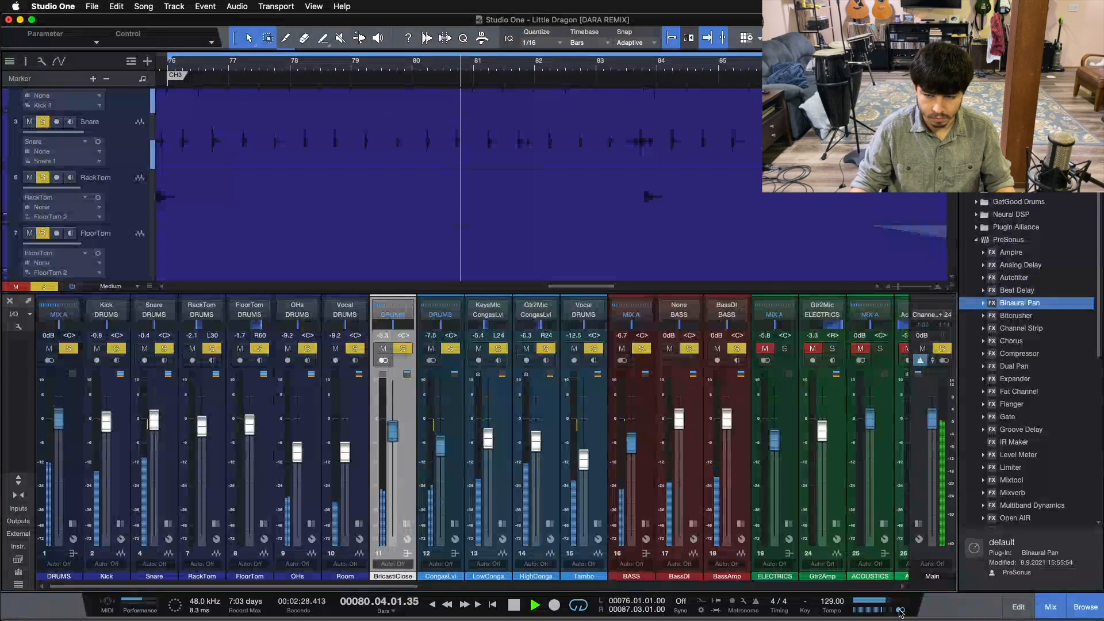
click(900, 611)
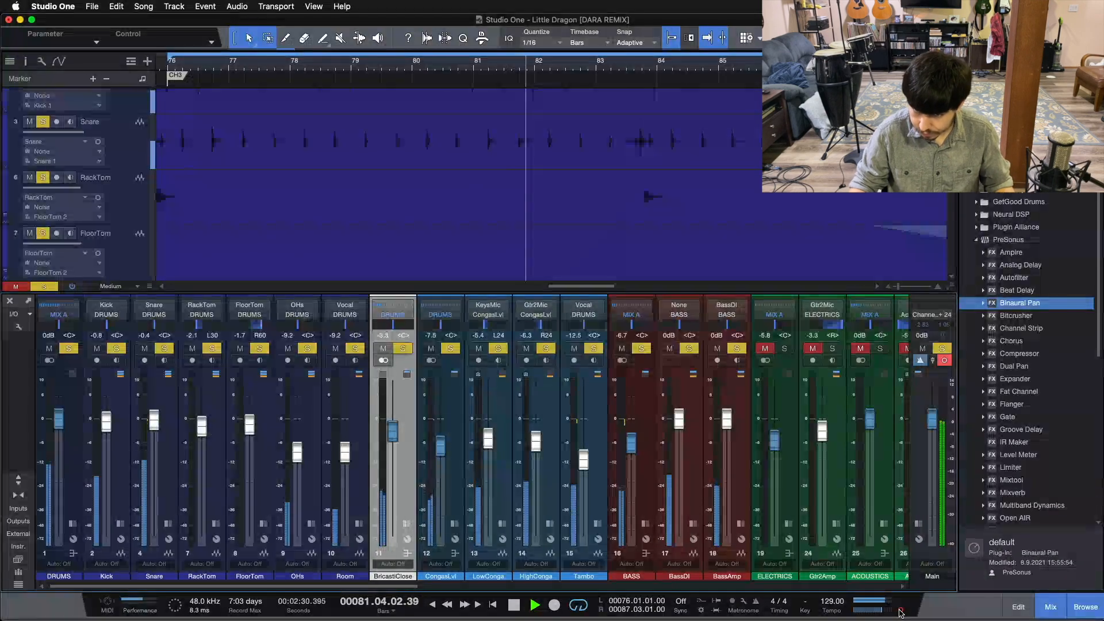
click(643, 476)
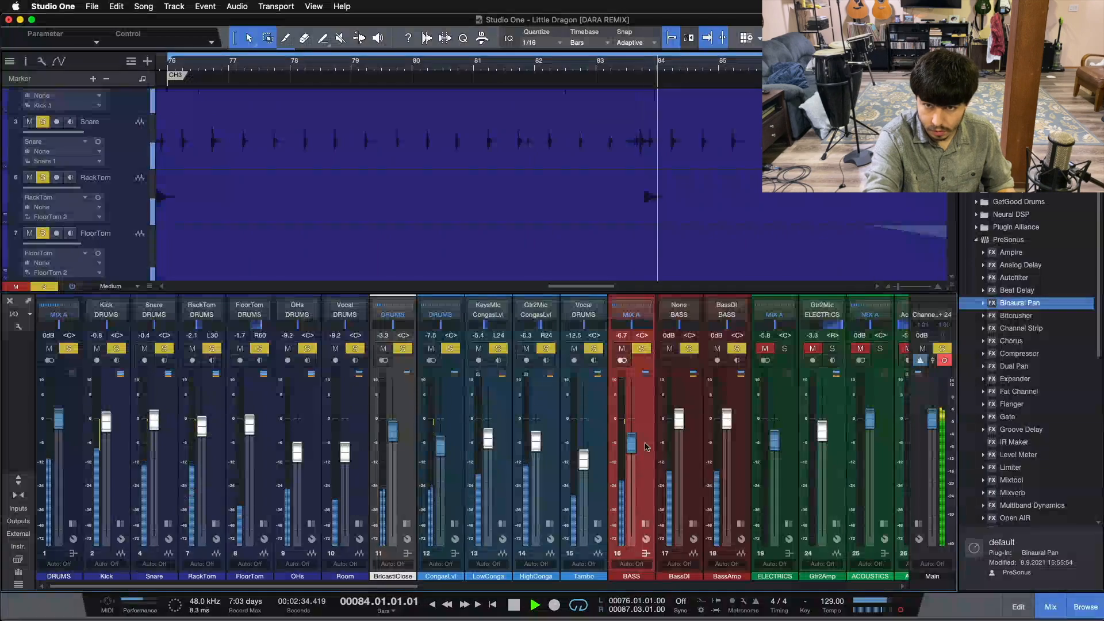
key(space)
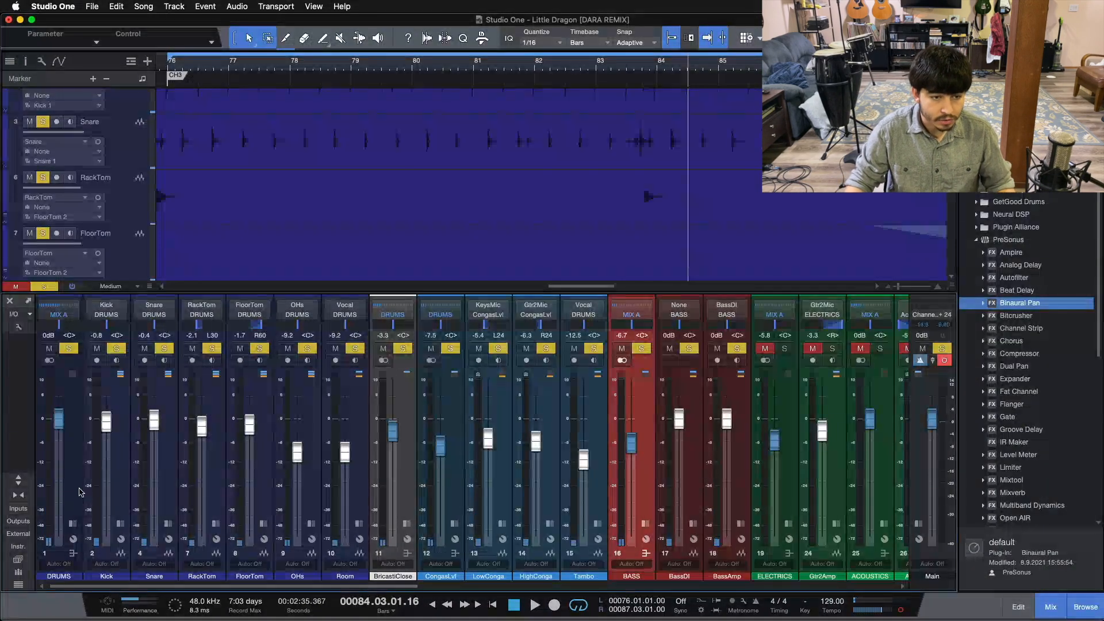
Select the Kick and BASS channels in turn and return the playhead to bar 76.
click(116, 470)
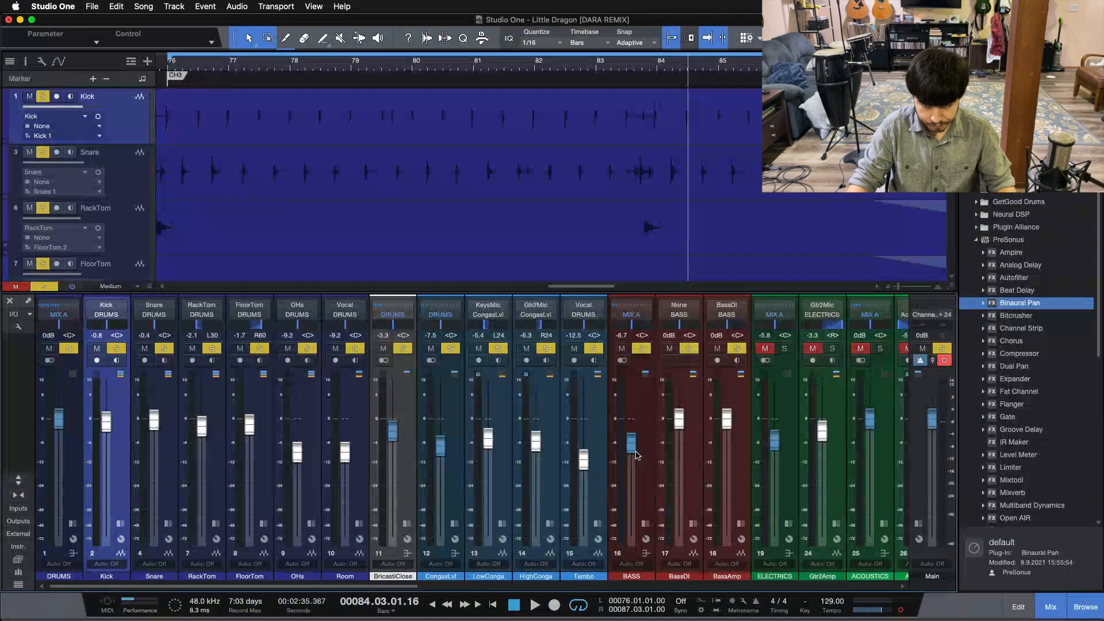
click(642, 454)
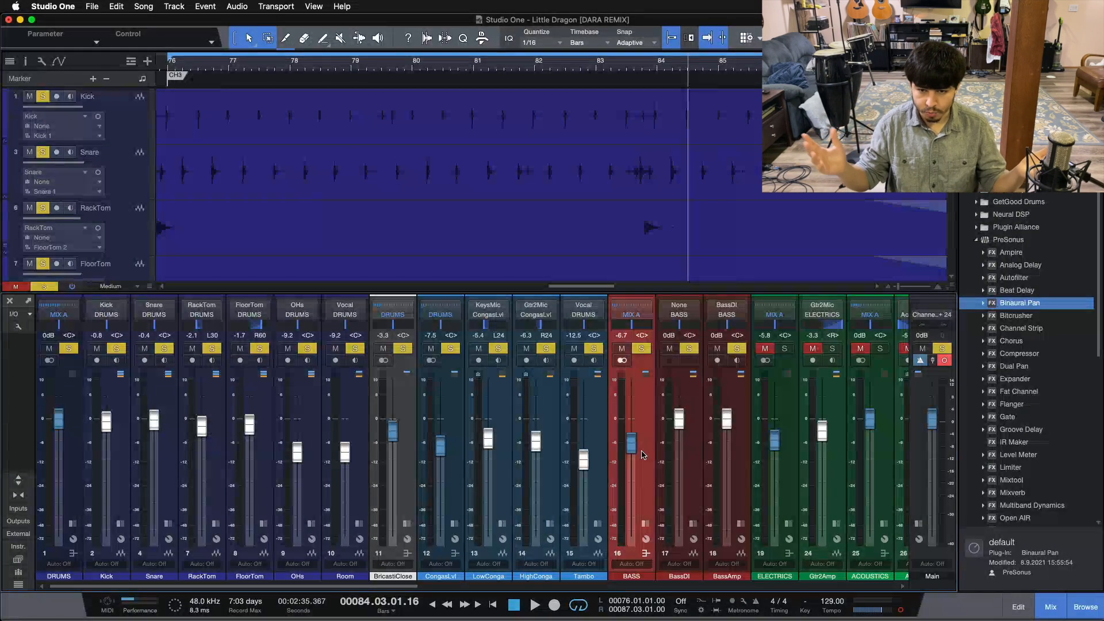
key(space)
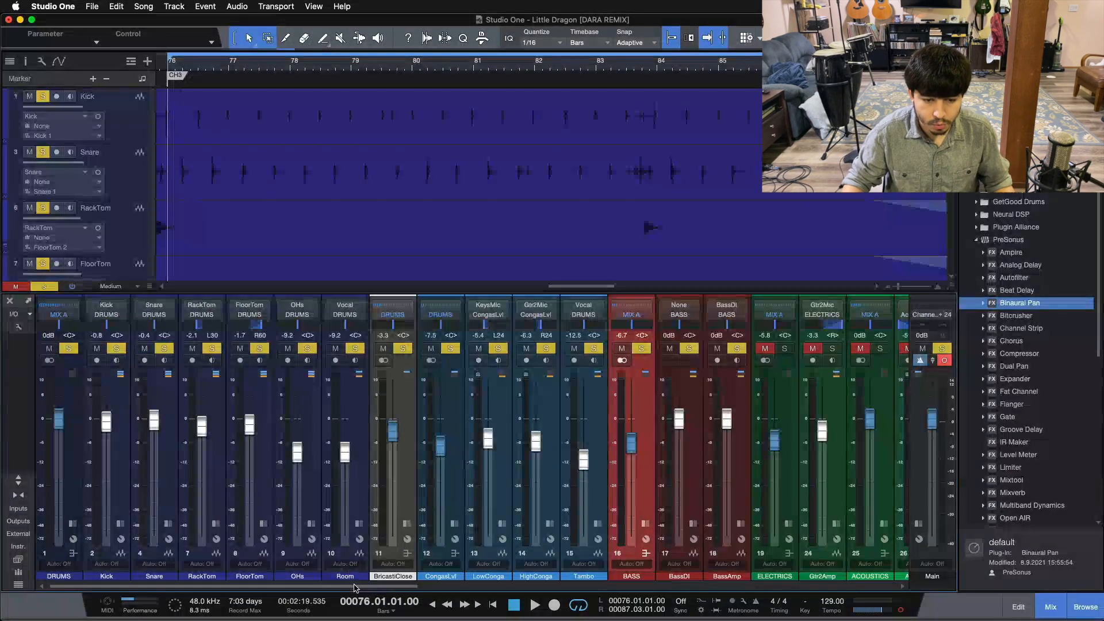
Select the AcousticLvl channel and add it to the solo.
scroll(402, 460, right, 10)
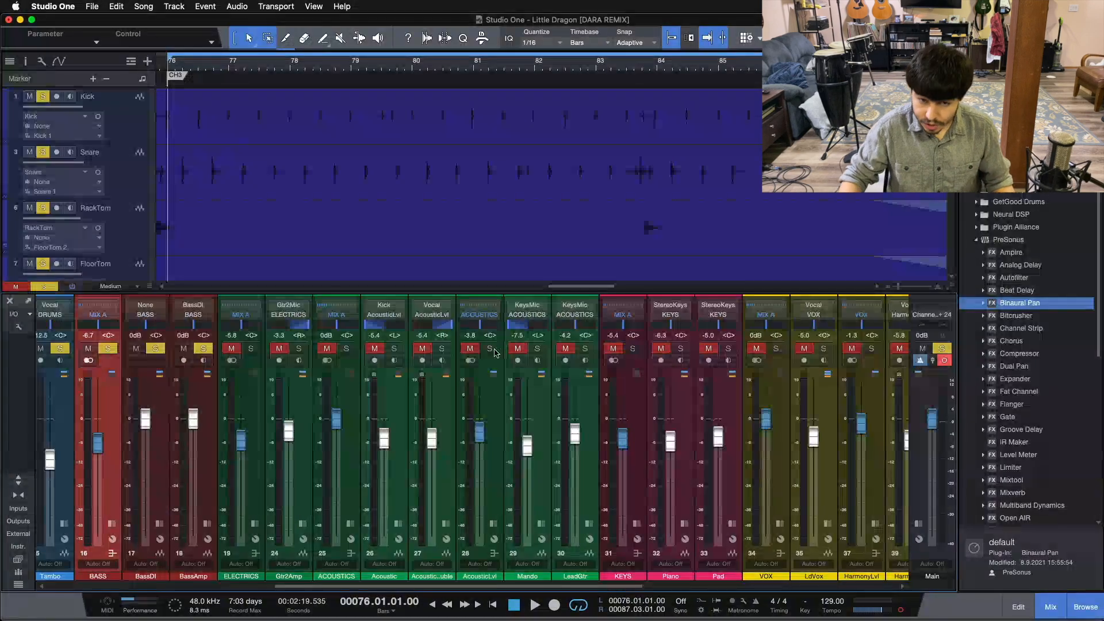
click(495, 442)
click(490, 349)
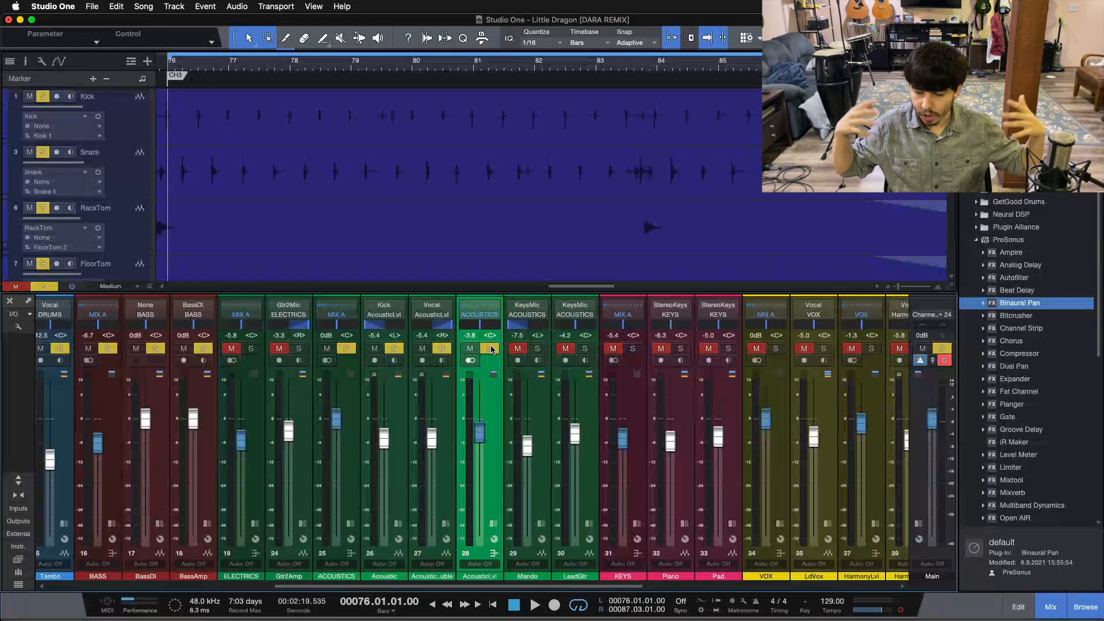
Select the Gtr2Amp and Mando channels alternately to compare their opposite panning.
click(298, 455)
click(543, 471)
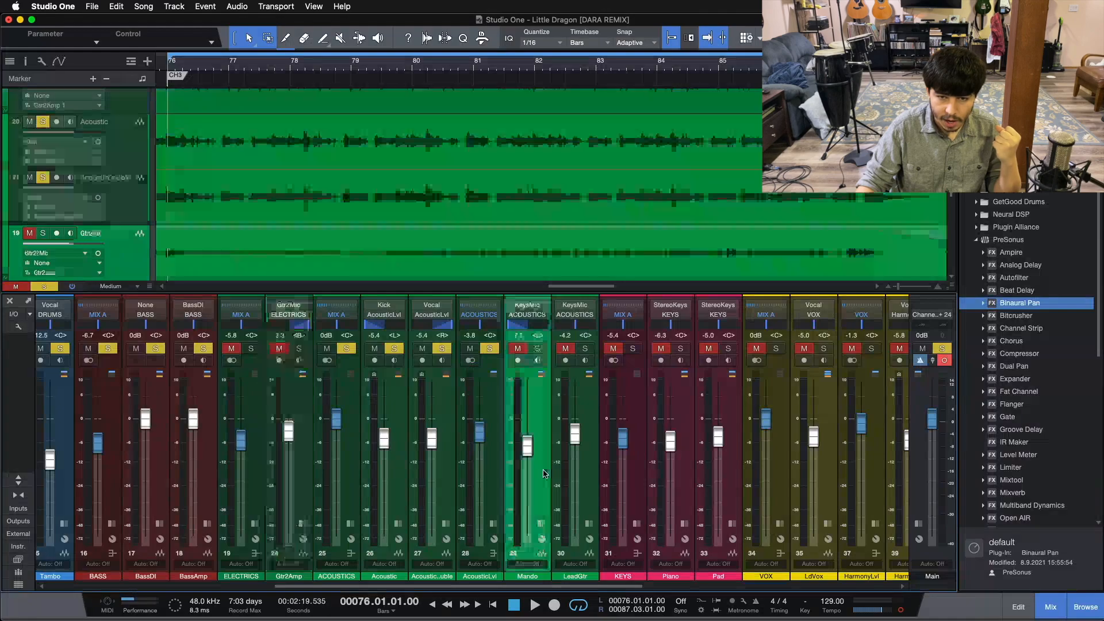
click(297, 452)
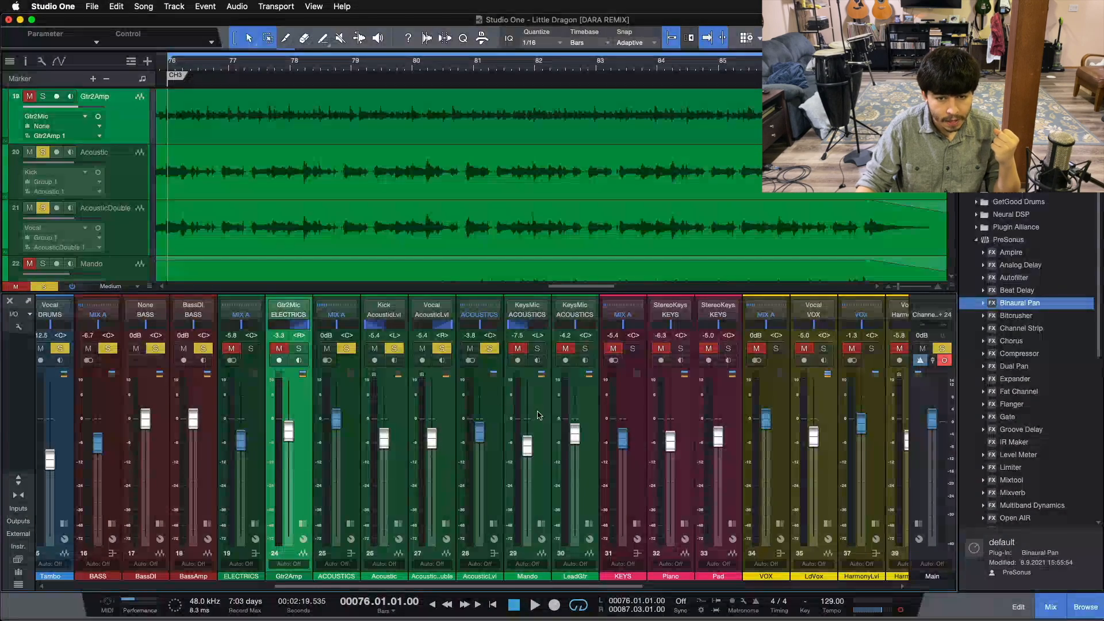
click(540, 414)
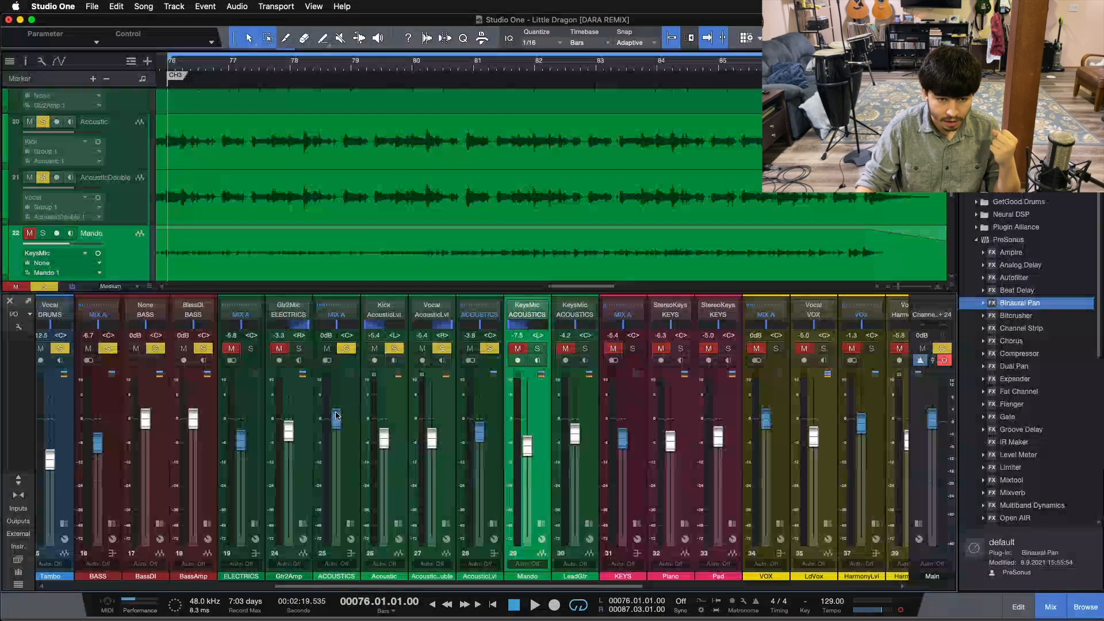
click(306, 418)
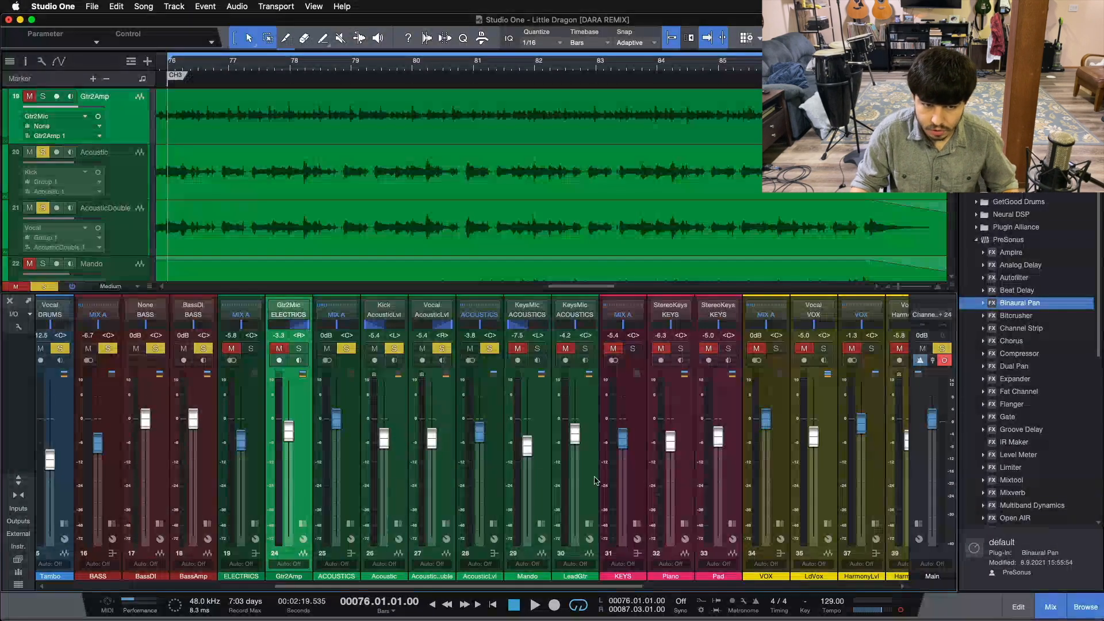
Remove AcousticLvl from the solo, and try soloing Gtr2Amp and Mando before clearing both solos.
click(489, 349)
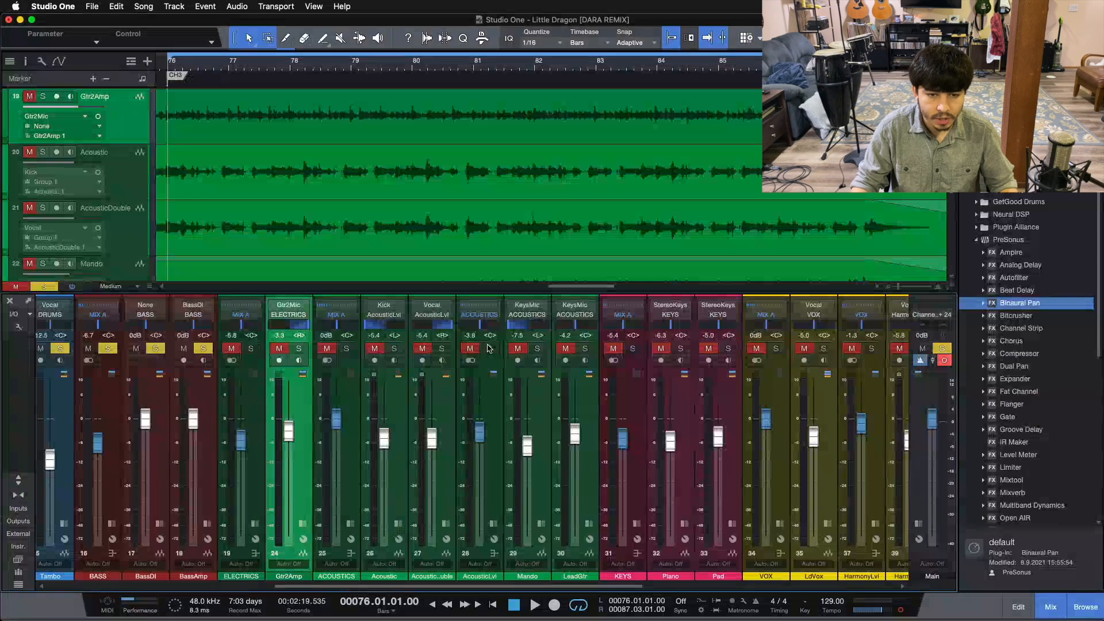
click(301, 349)
click(538, 348)
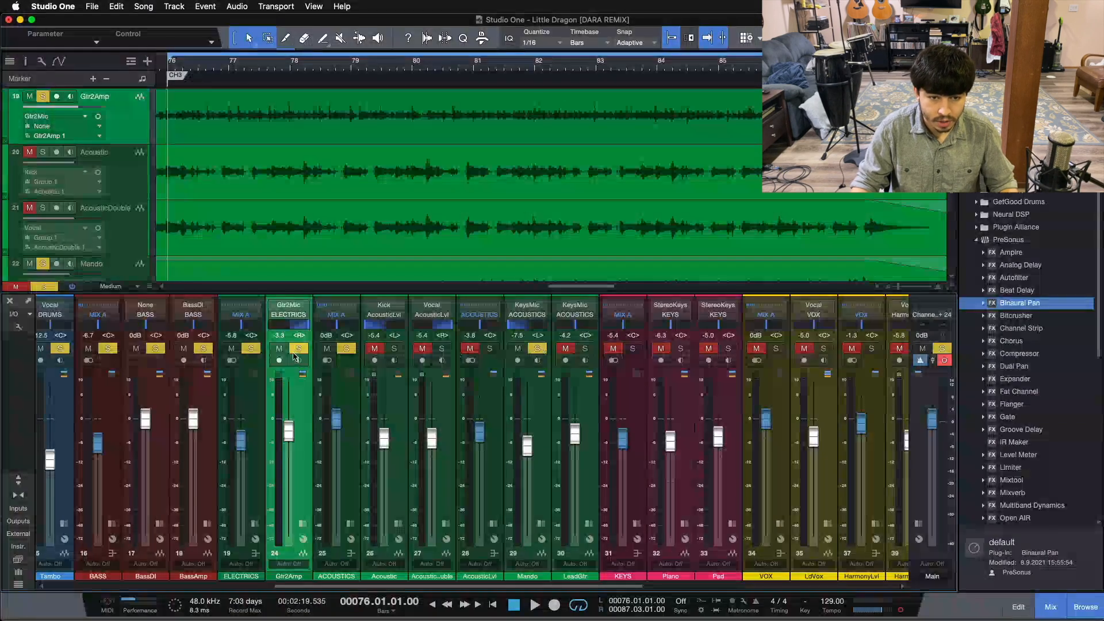
click(299, 349)
click(538, 349)
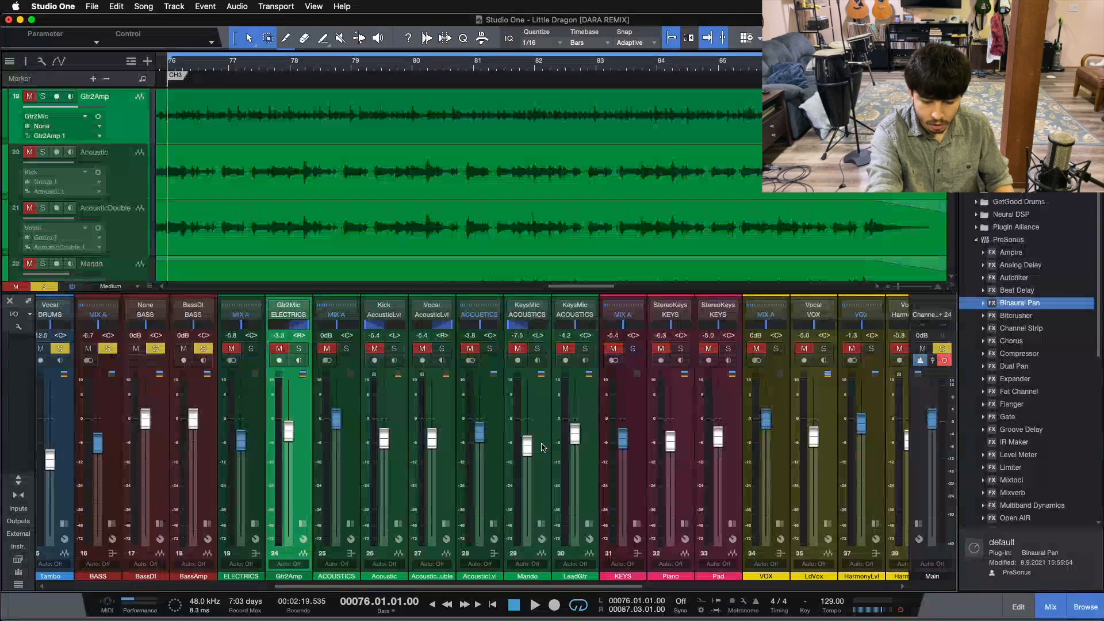
Play from bar 76 in mono, adding AcousticLvl, Gtr2Amp and Mando to the solo one after another, and stop playback.
key(space)
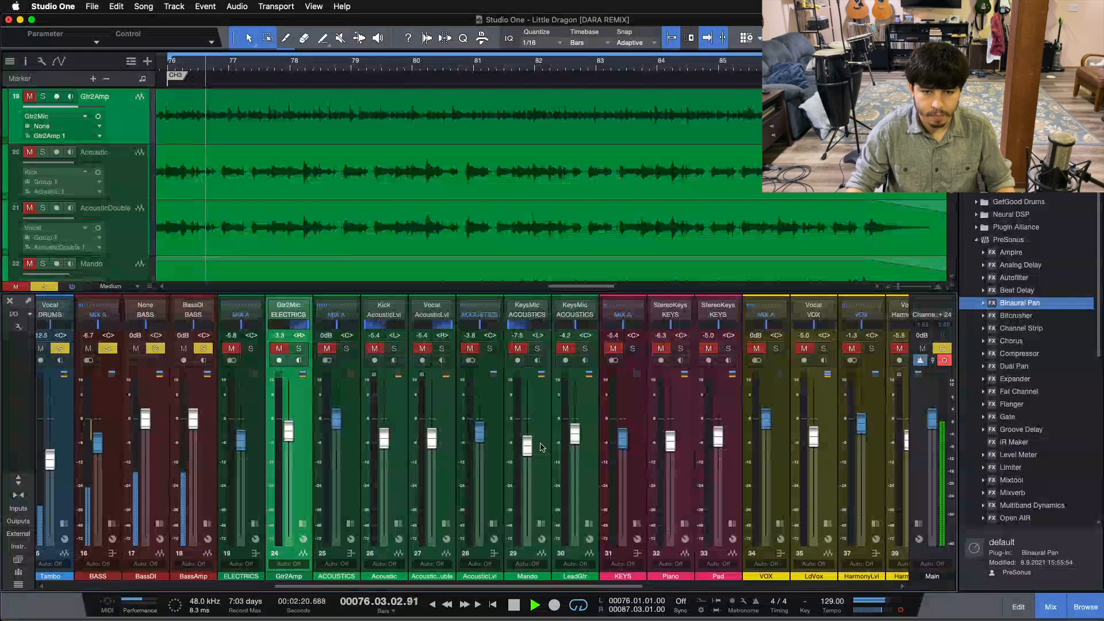
click(490, 349)
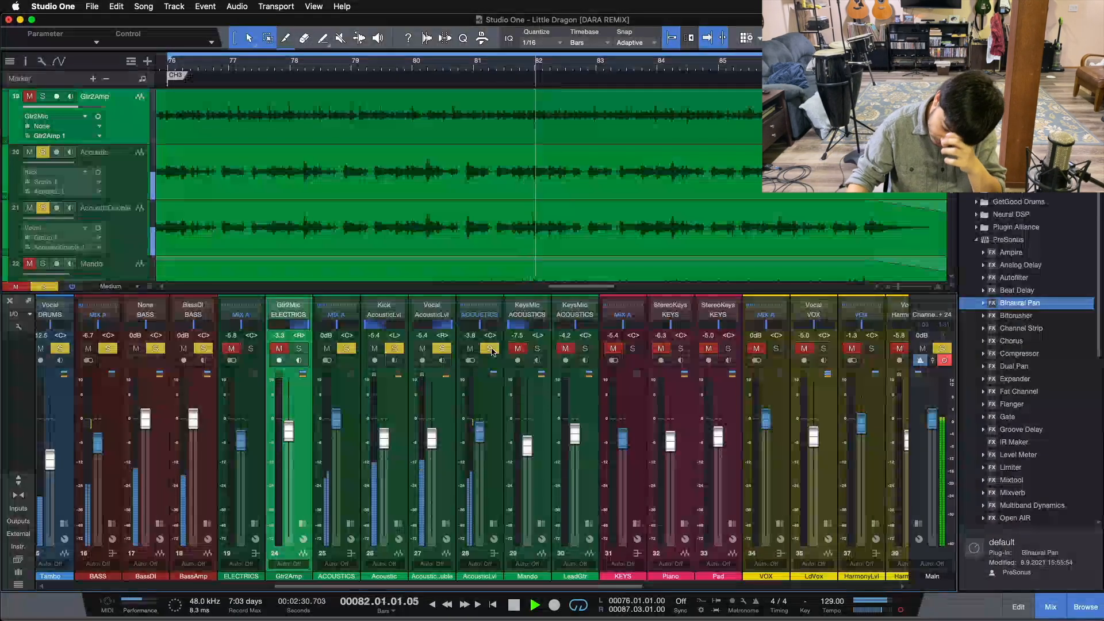
click(299, 349)
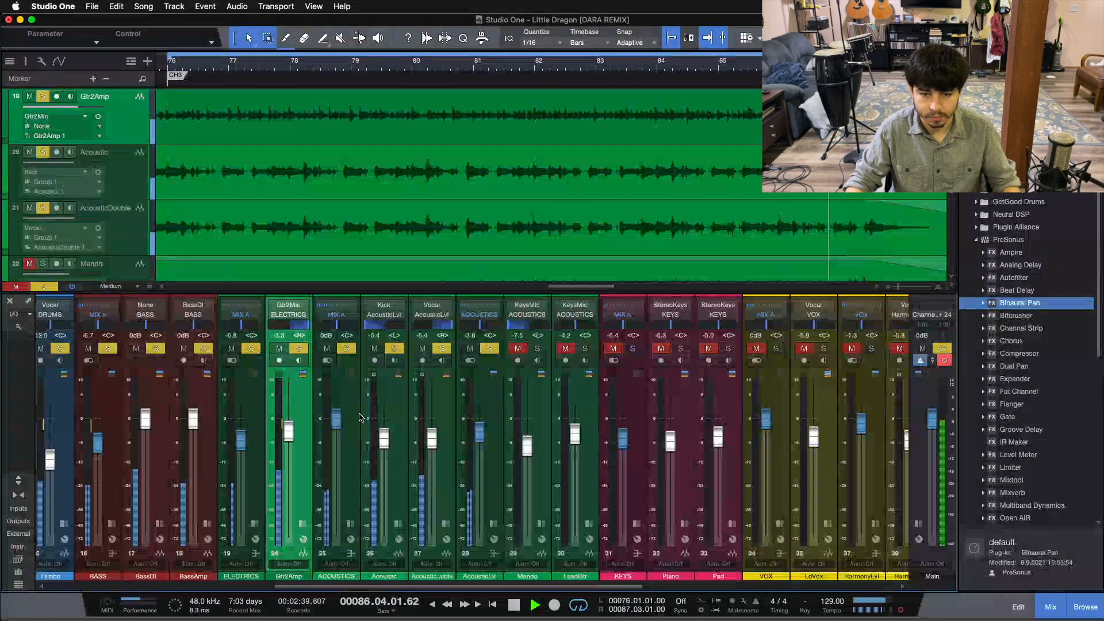
click(539, 349)
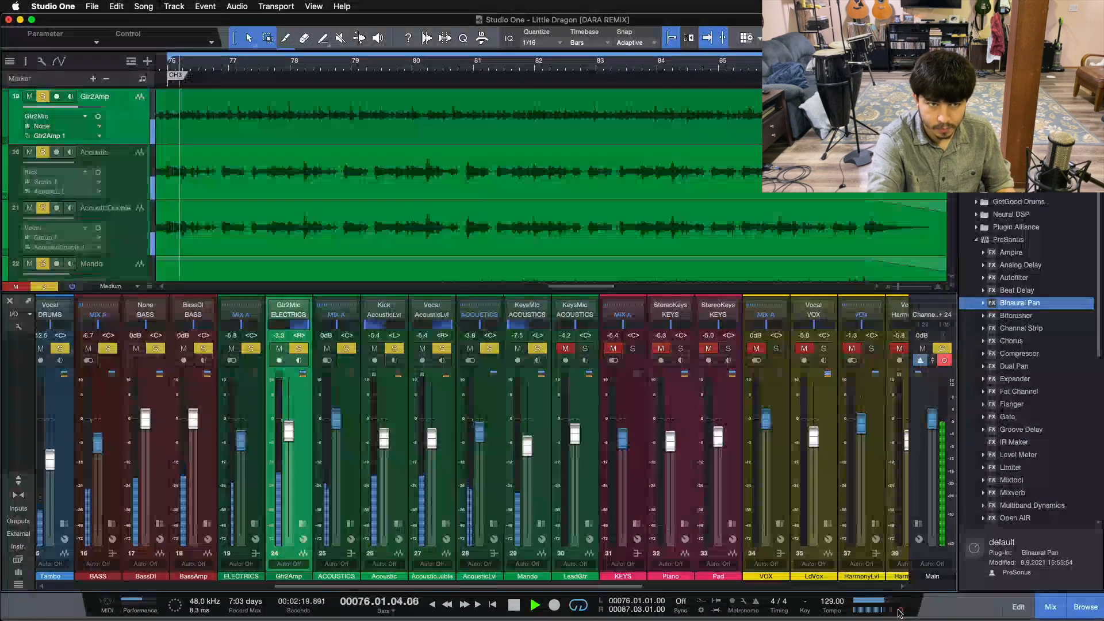
key(space)
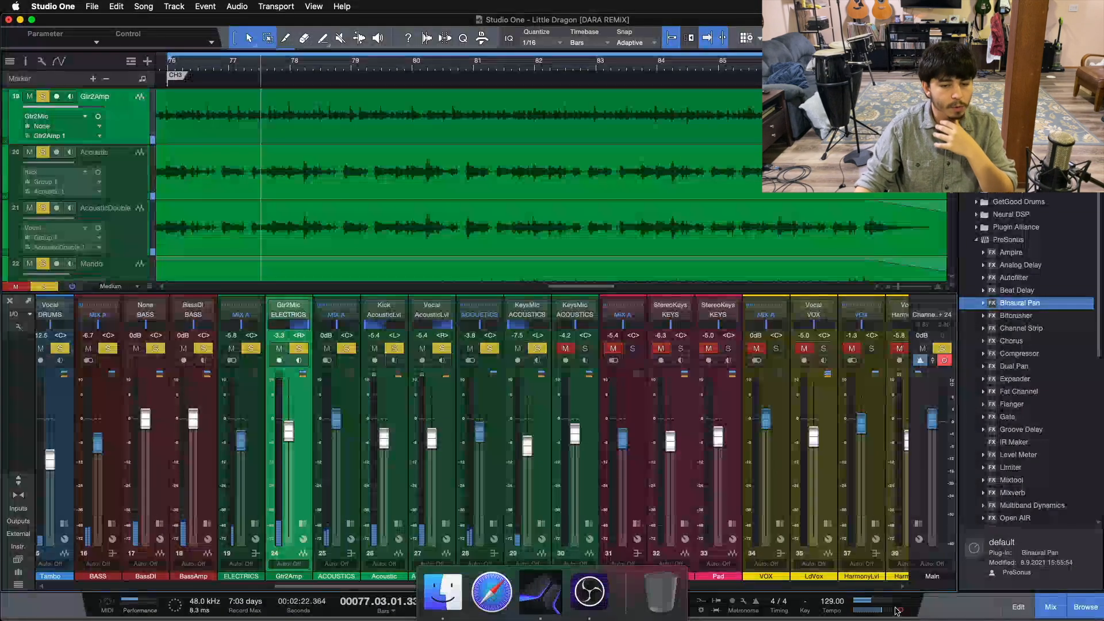
Select the Mando, AcousticLvl and BASS channels in turn to review them, ending on AcousticLvl.
click(533, 486)
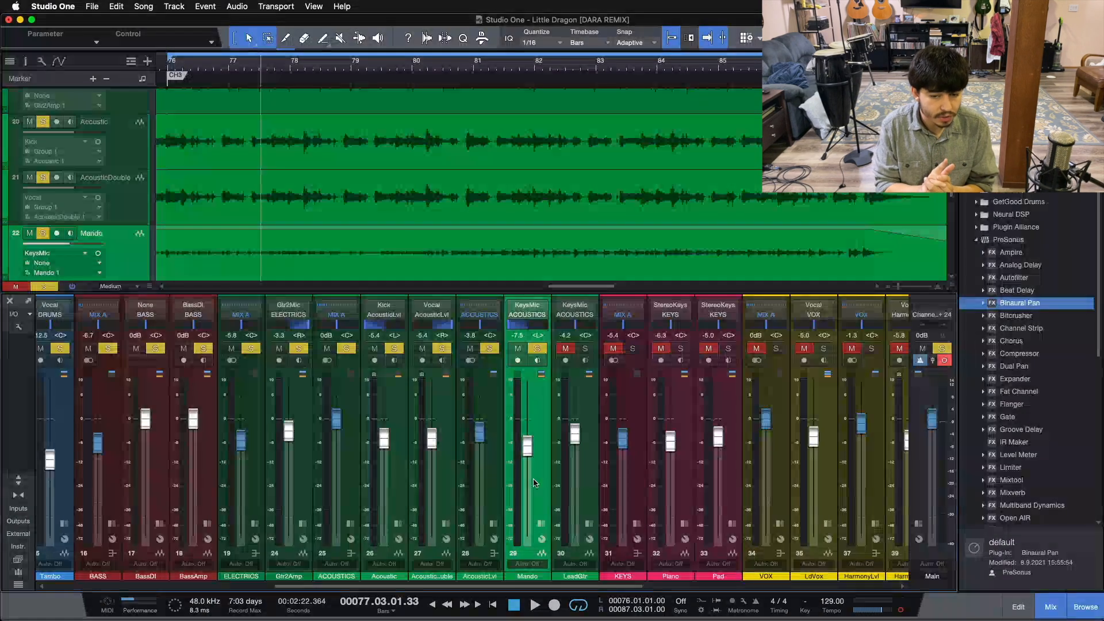
click(465, 470)
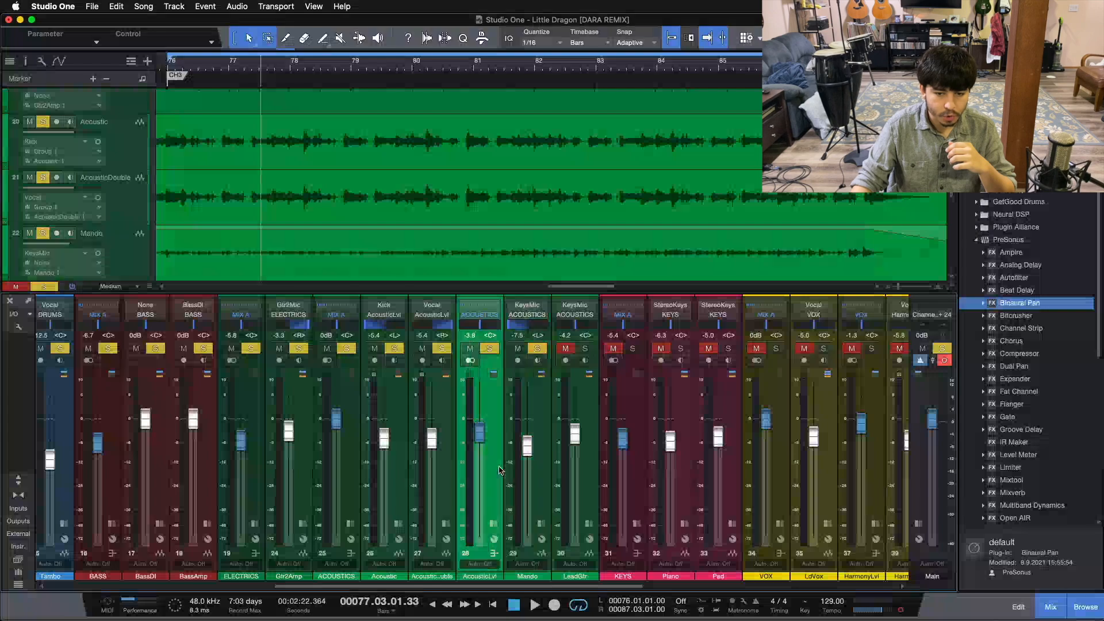
click(103, 471)
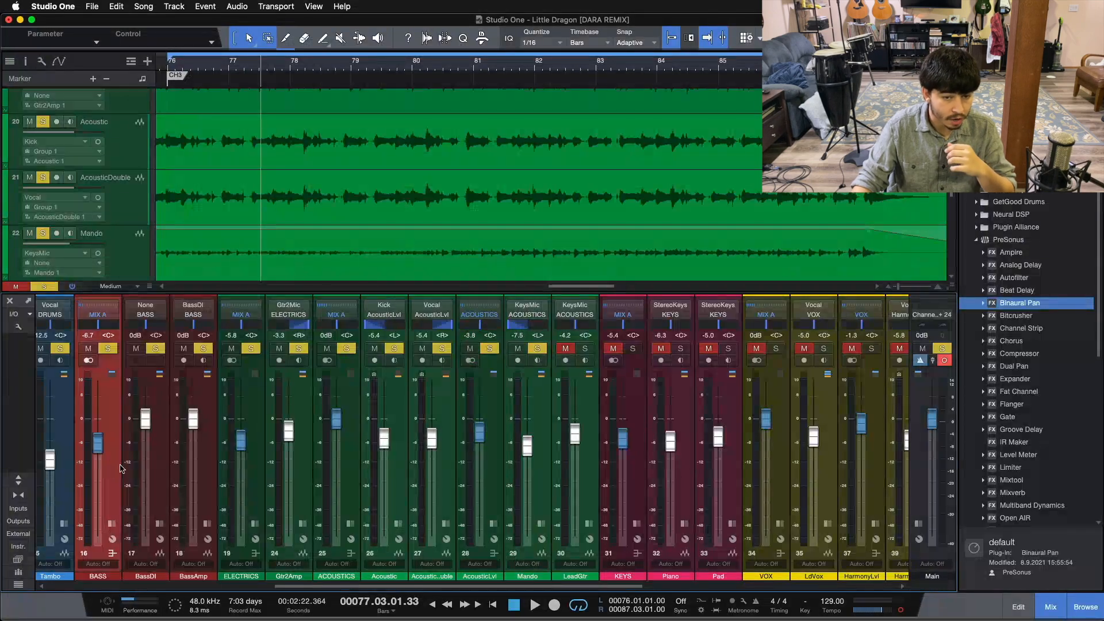
click(488, 473)
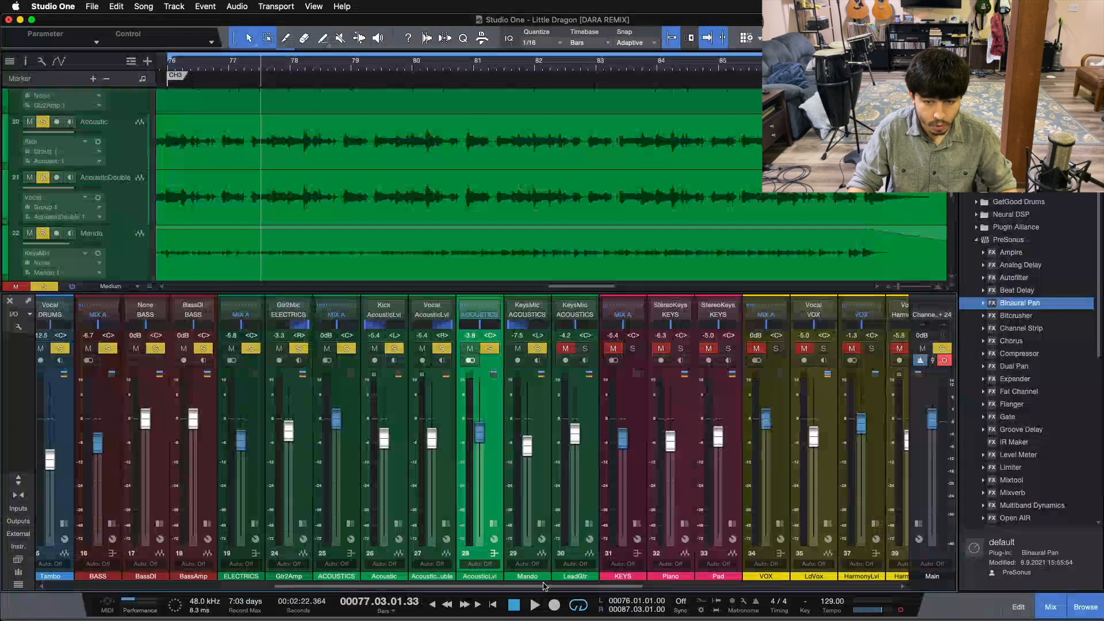
Locate the keys tracks and try soloing the Piano and Pad channels one after another.
scroll(547, 580, right, 6)
scroll(332, 224, down, 6)
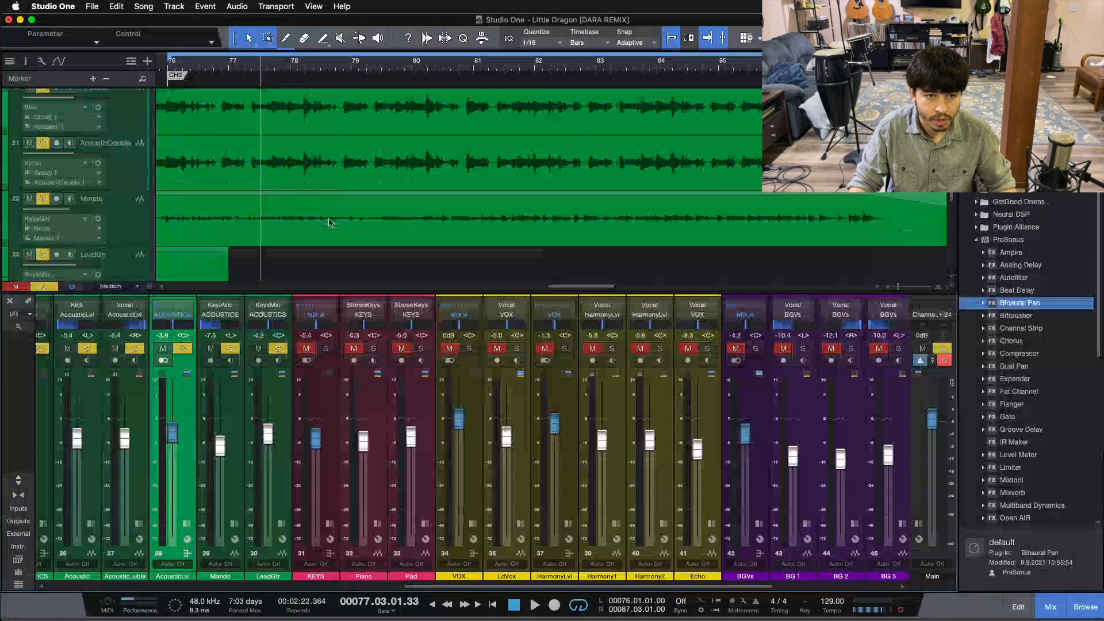
scroll(356, 205, up, 3)
scroll(355, 205, up, 4)
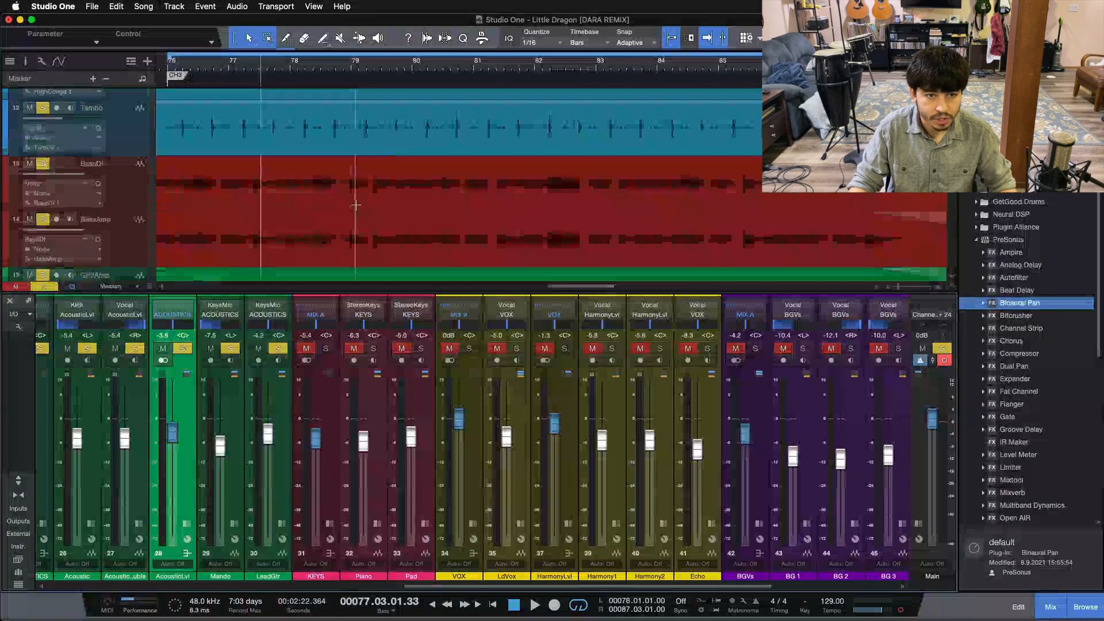
scroll(355, 206, down, 5)
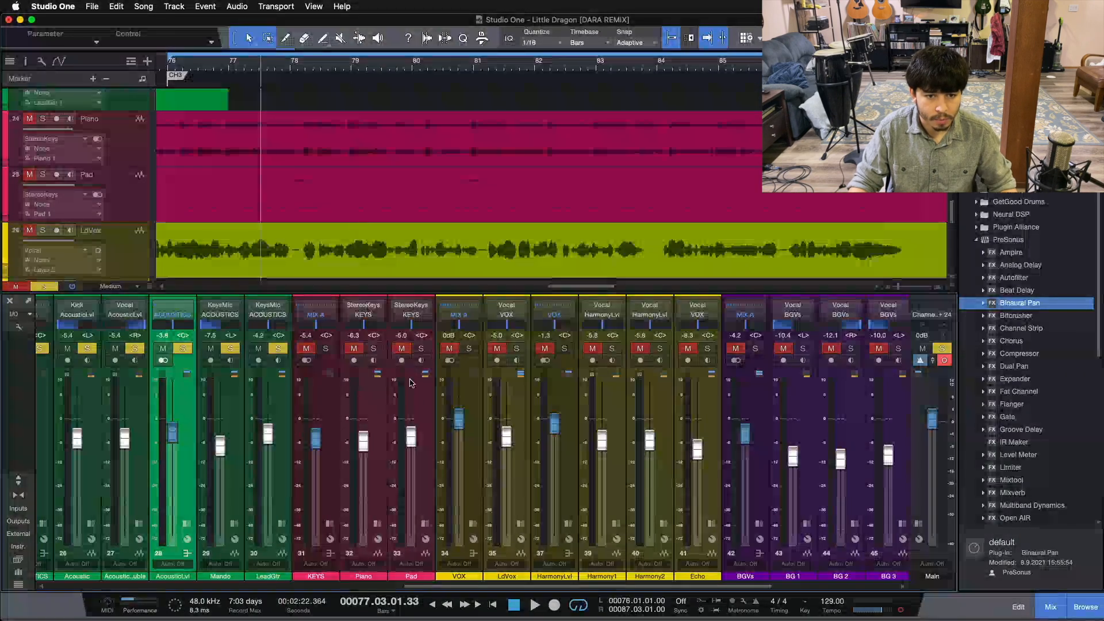
click(372, 349)
click(372, 350)
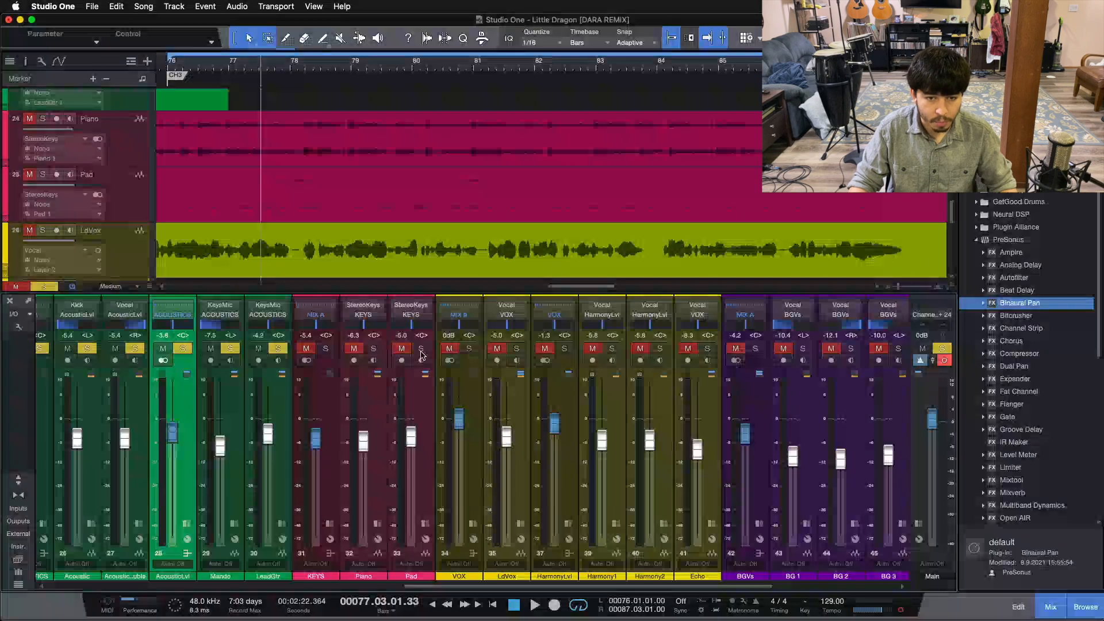
click(421, 350)
click(421, 350)
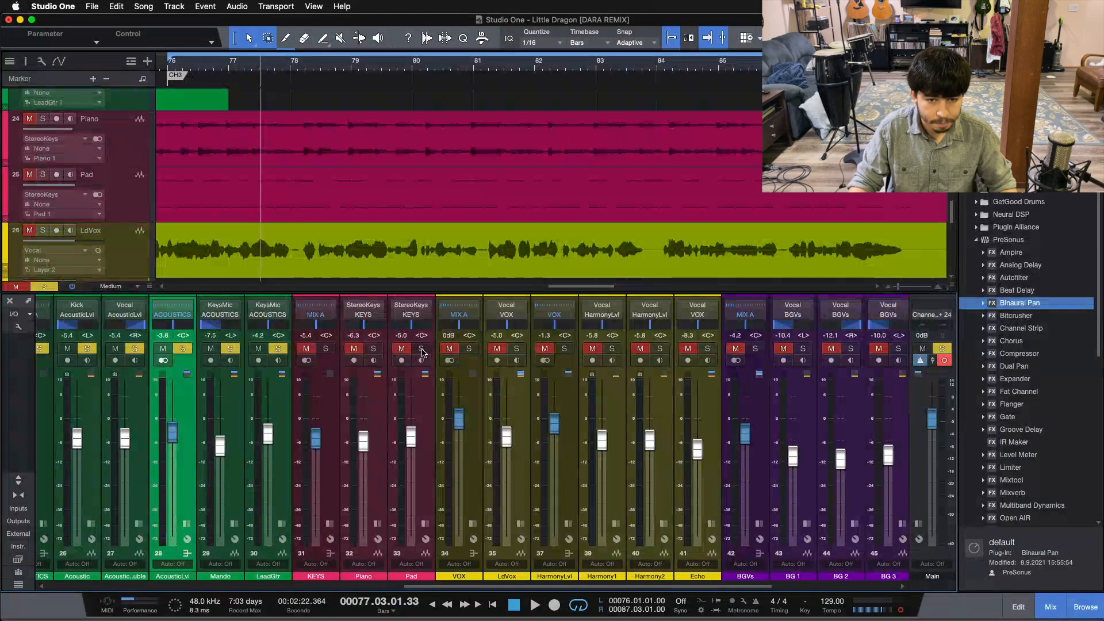
Play from bar 76 with Piano added to the solo, show the Piano channel's inserts, and compare mono and stereo.
click(426, 434)
key(KP_1)
key(space)
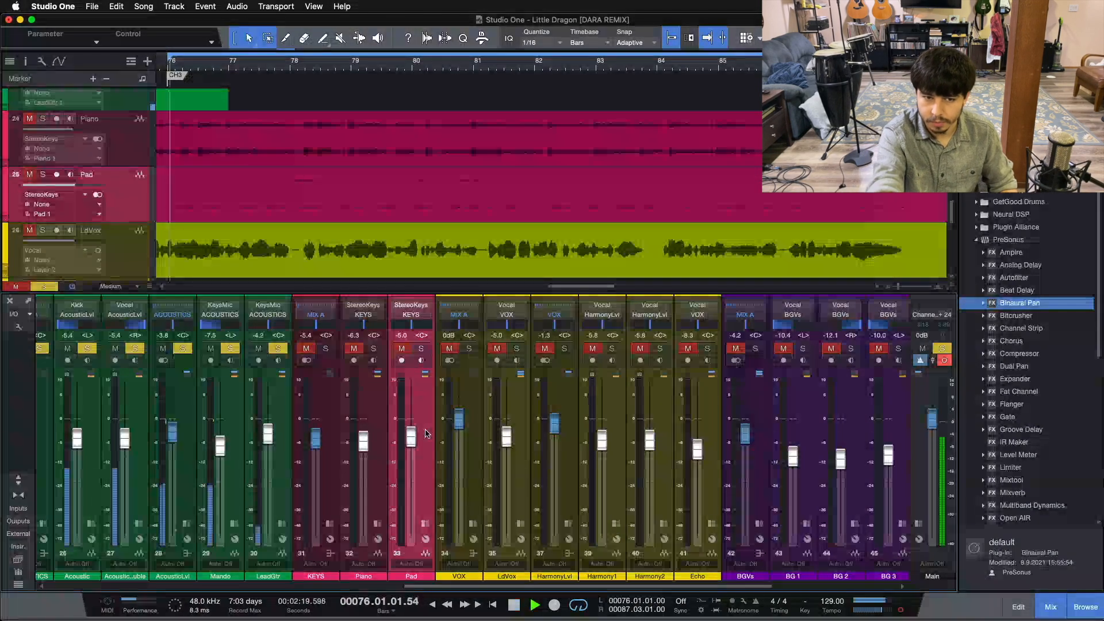
click(375, 350)
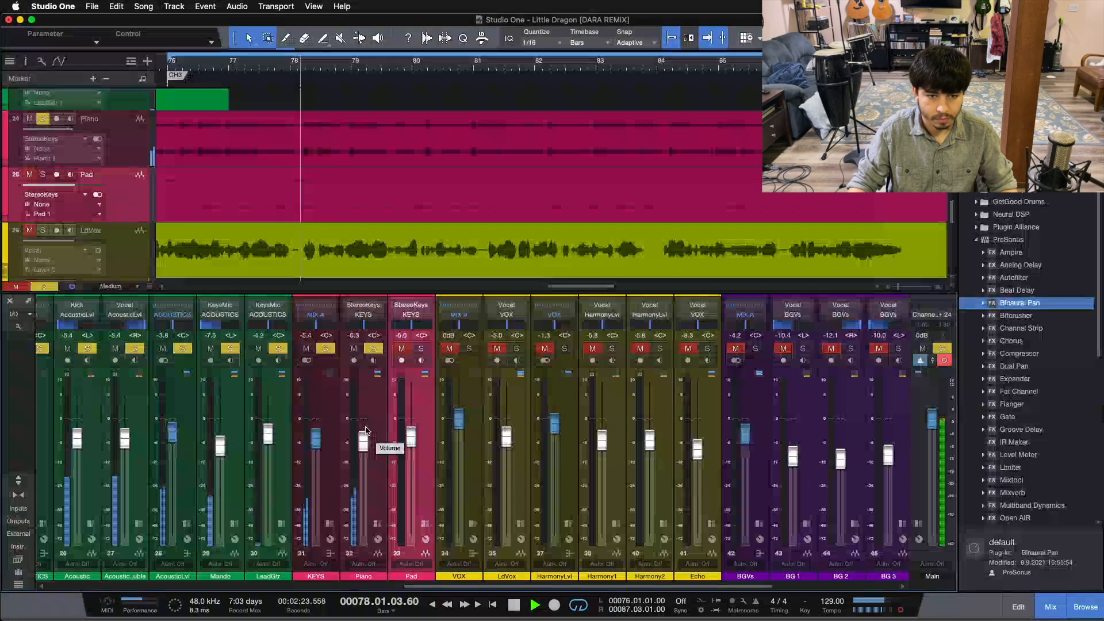
click(900, 611)
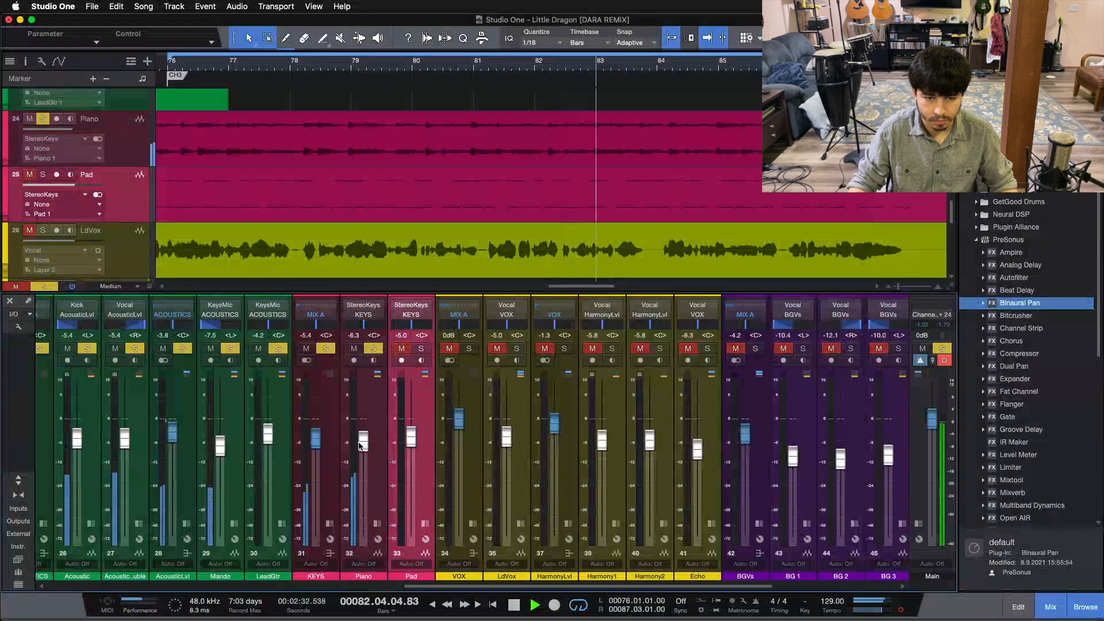
click(376, 523)
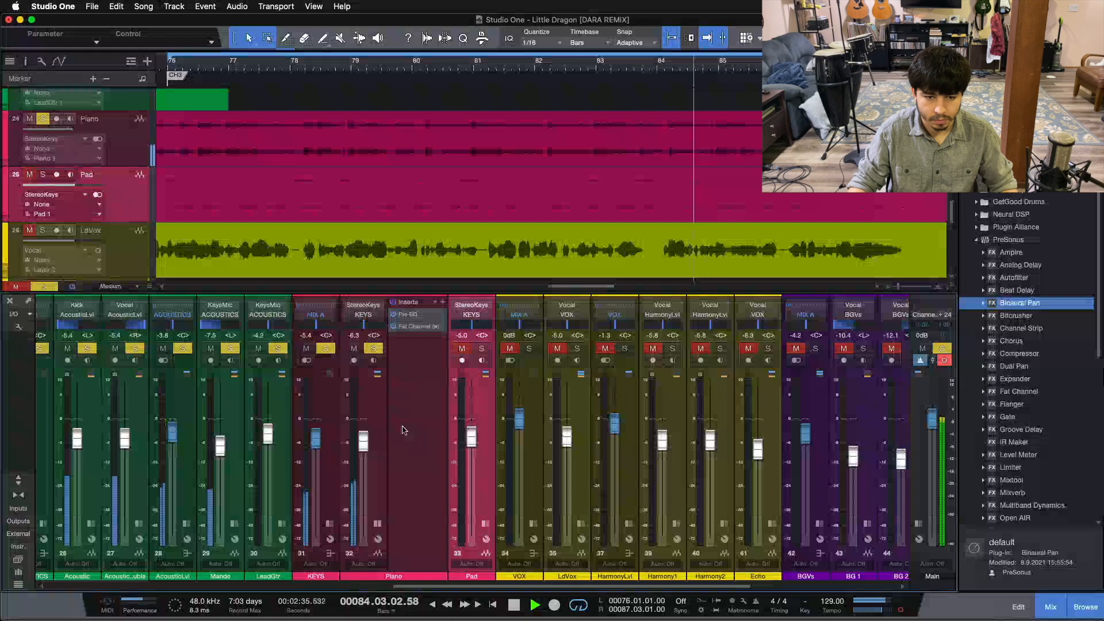
click(900, 610)
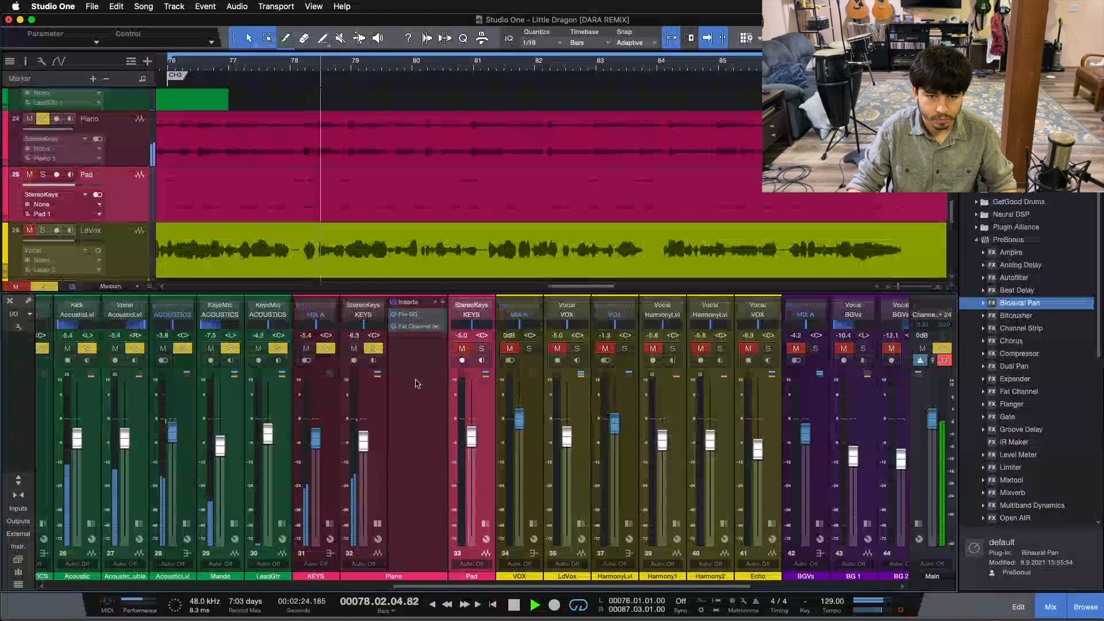
Add Pad to the solo, switch the playback from mono to stereo, and stop playback.
click(481, 348)
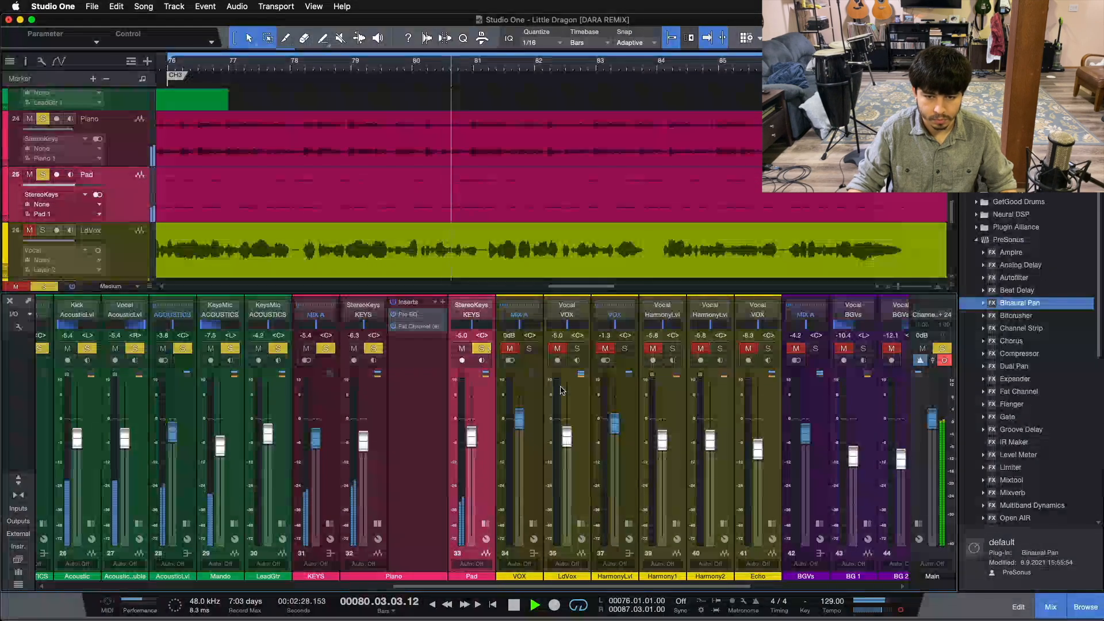
click(900, 610)
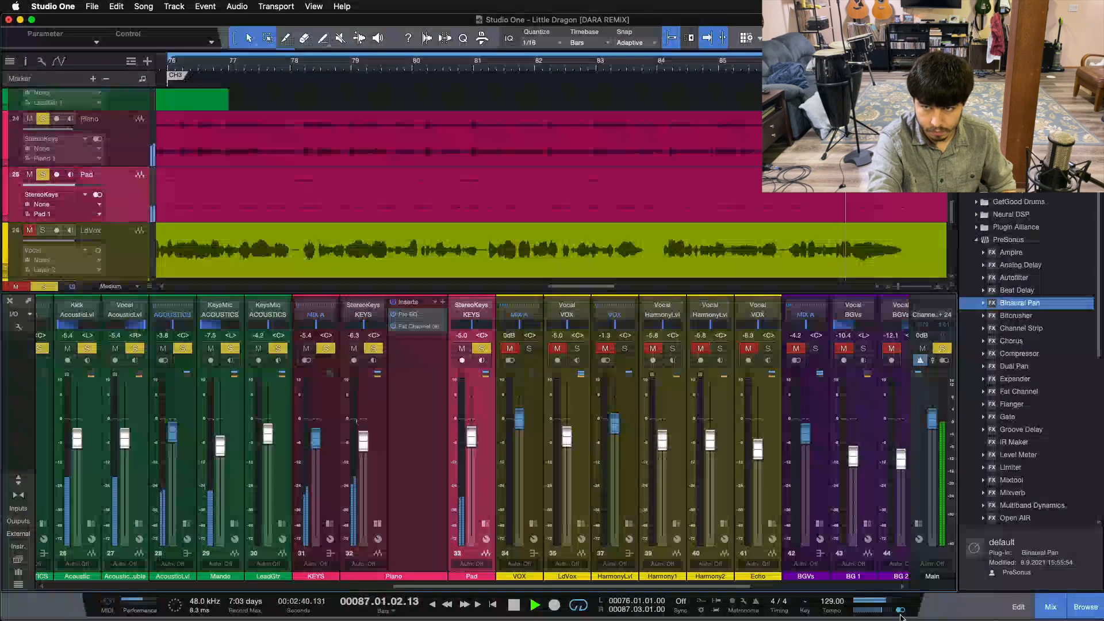
key(space)
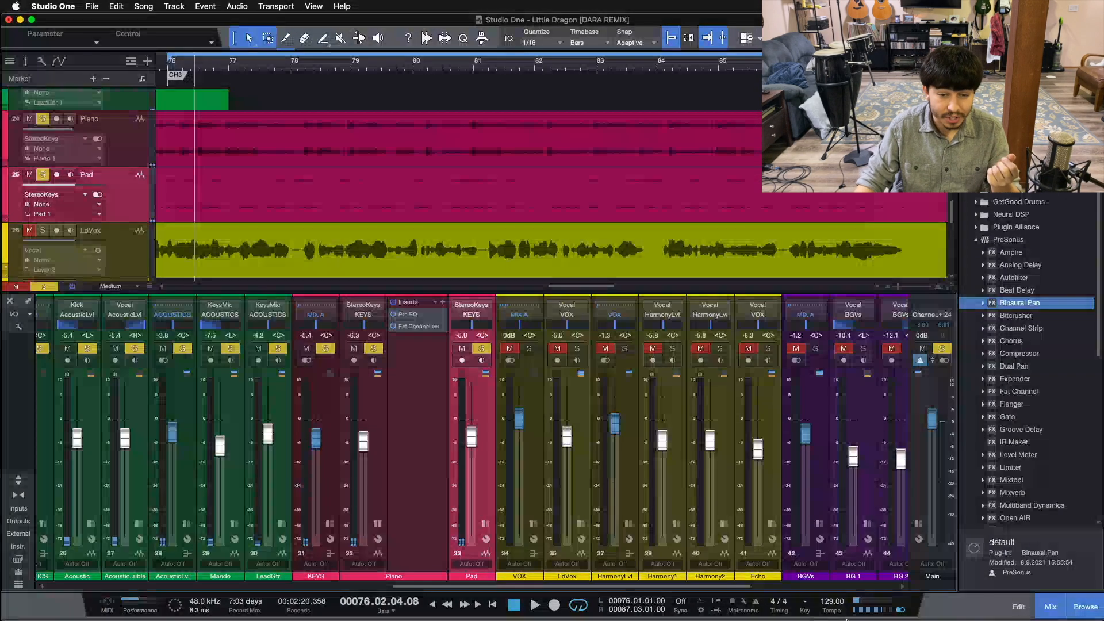
Clear all solos, solo only the Piano channel, and play from bar 76 while comparing stereo and mono.
click(419, 423)
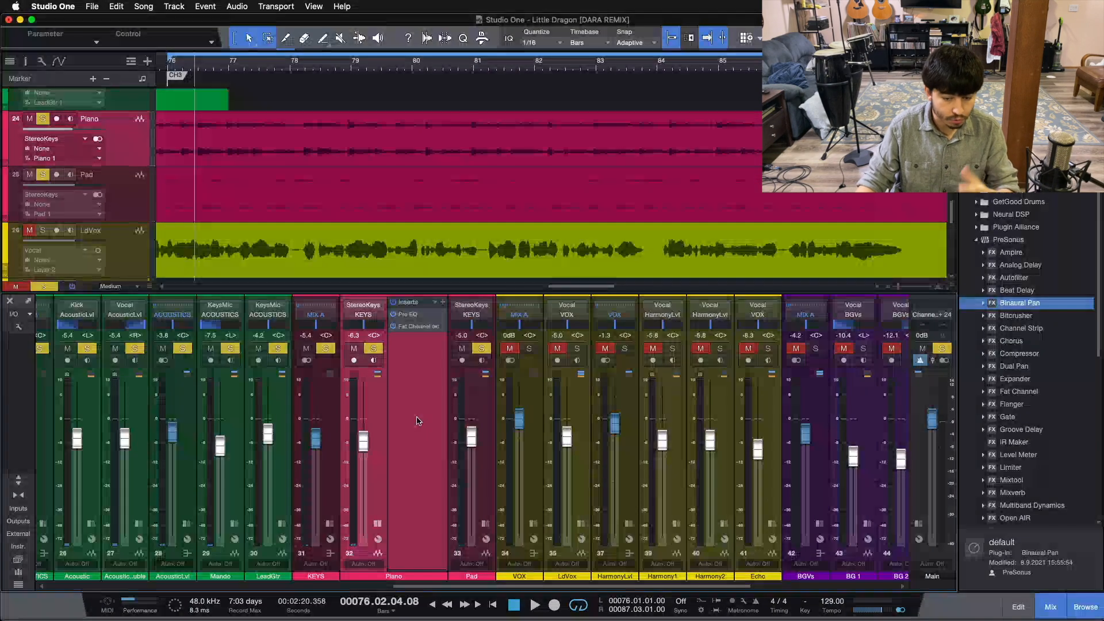
key(shift+s)
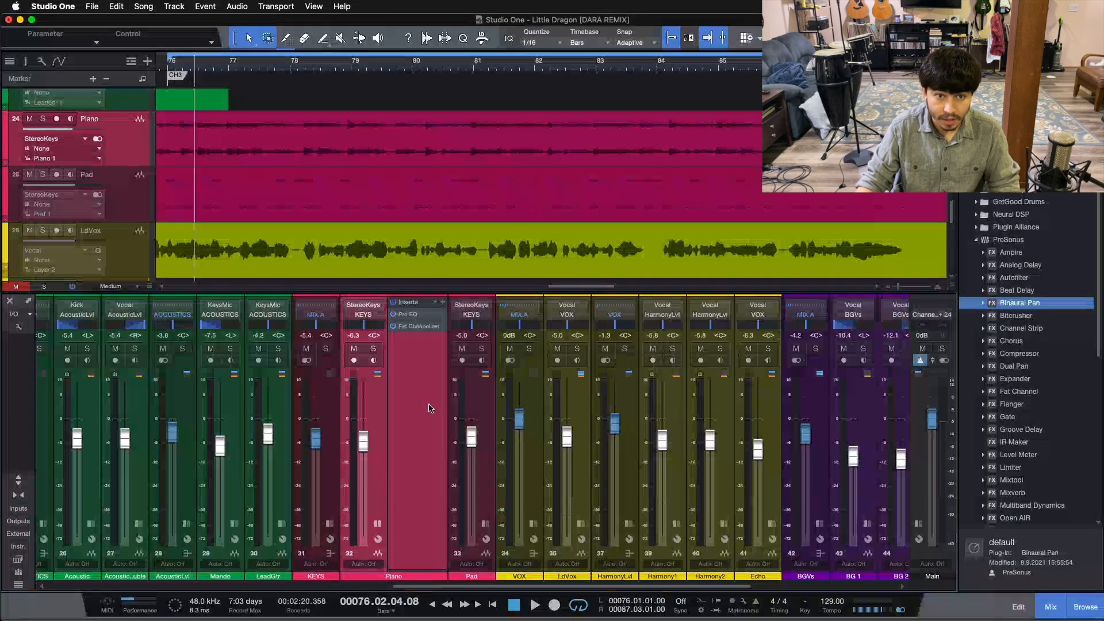
click(374, 348)
click(902, 610)
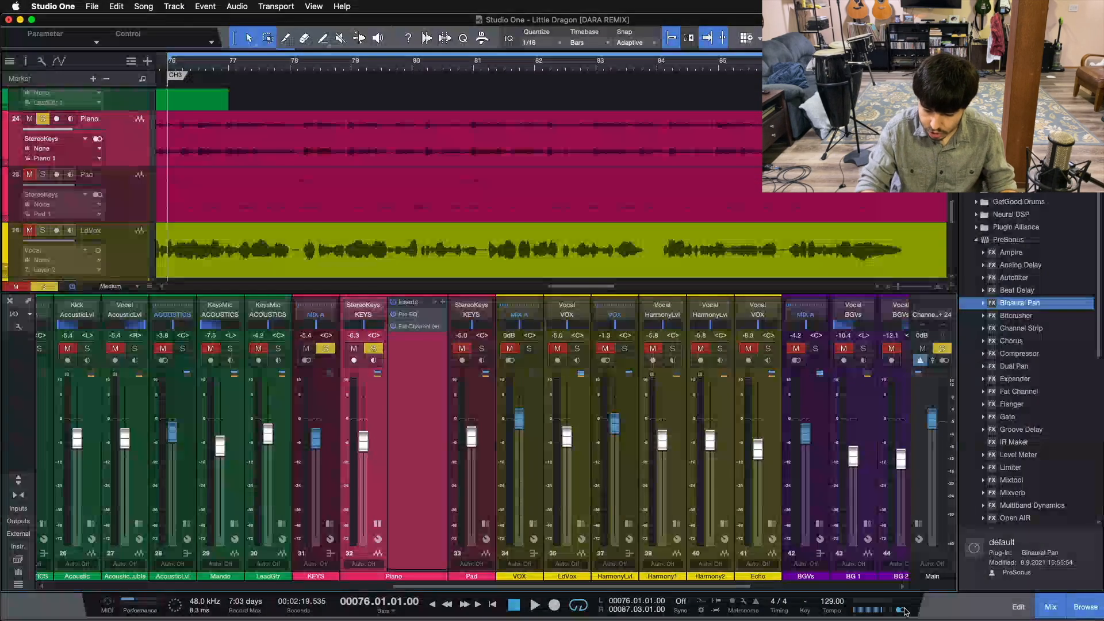
key(space)
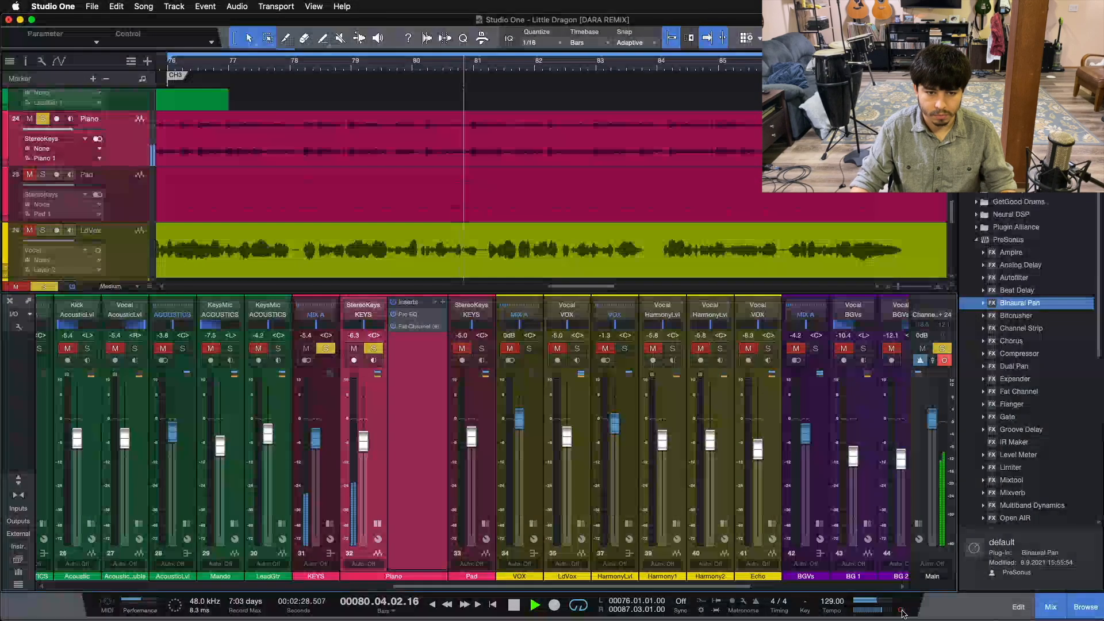
click(900, 611)
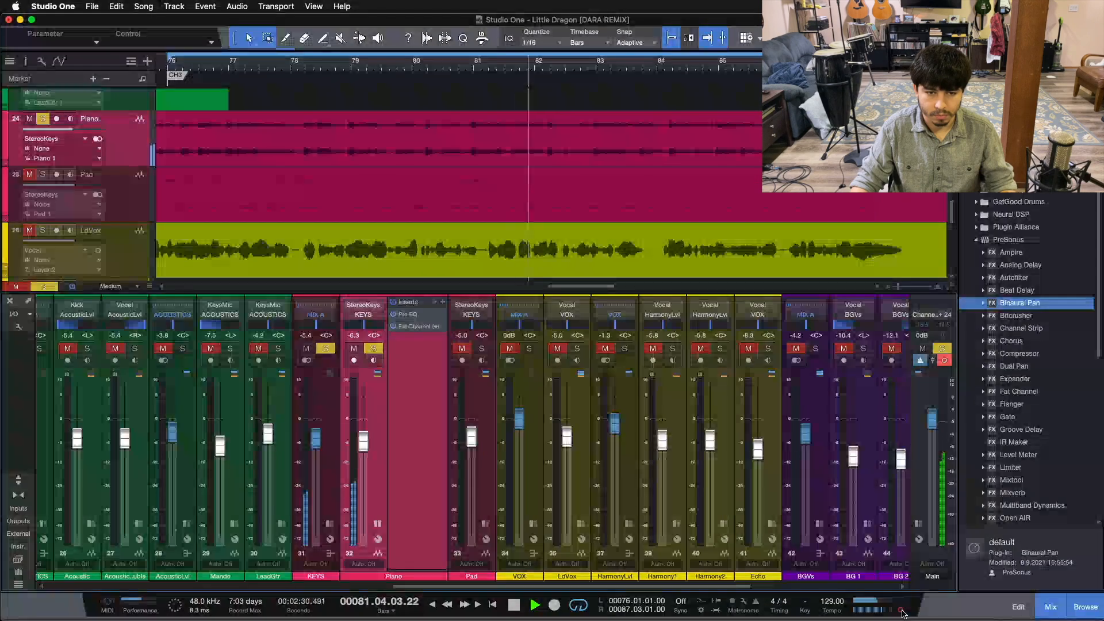
Open the Piano channel's Pro EQ, compare mono and stereo, and move the plug-in window clear of the Piano strip.
click(429, 318)
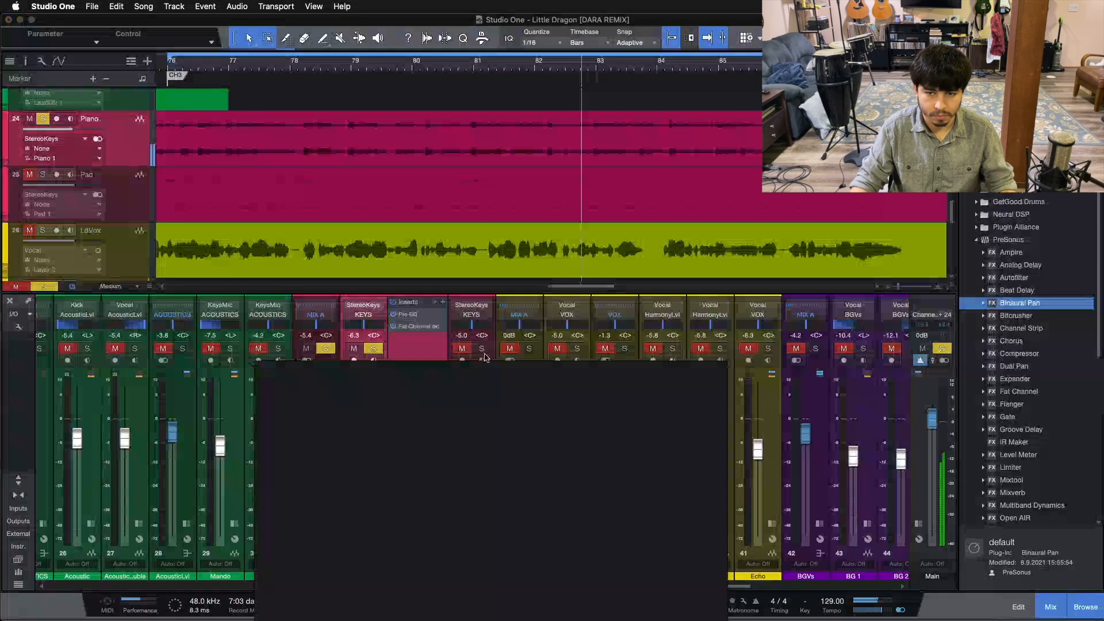
click(901, 611)
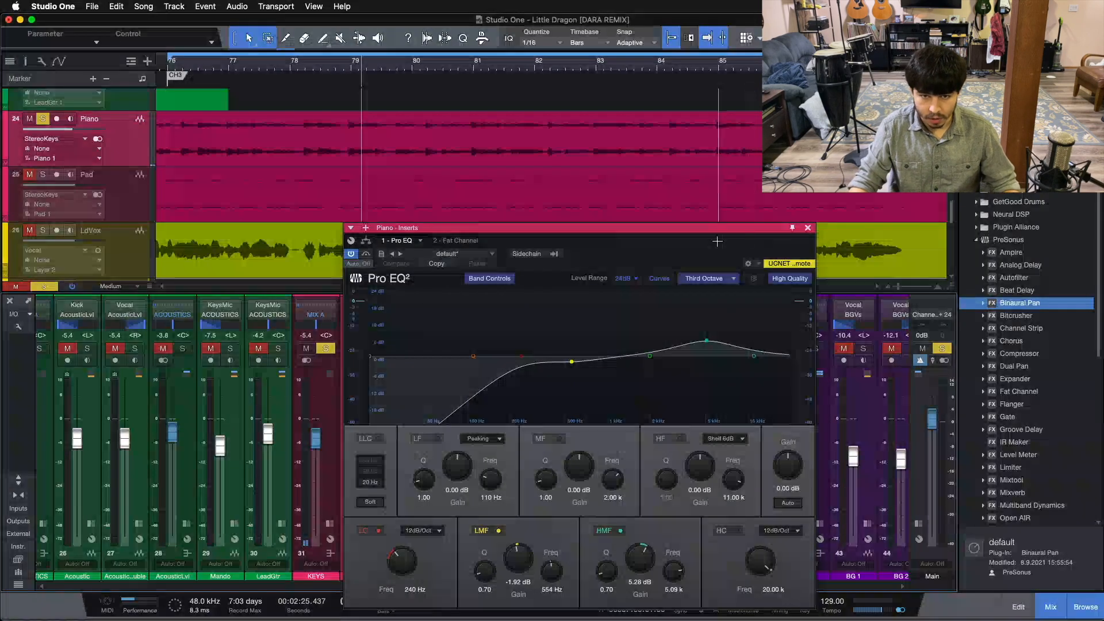
drag(663, 244, 771, 215)
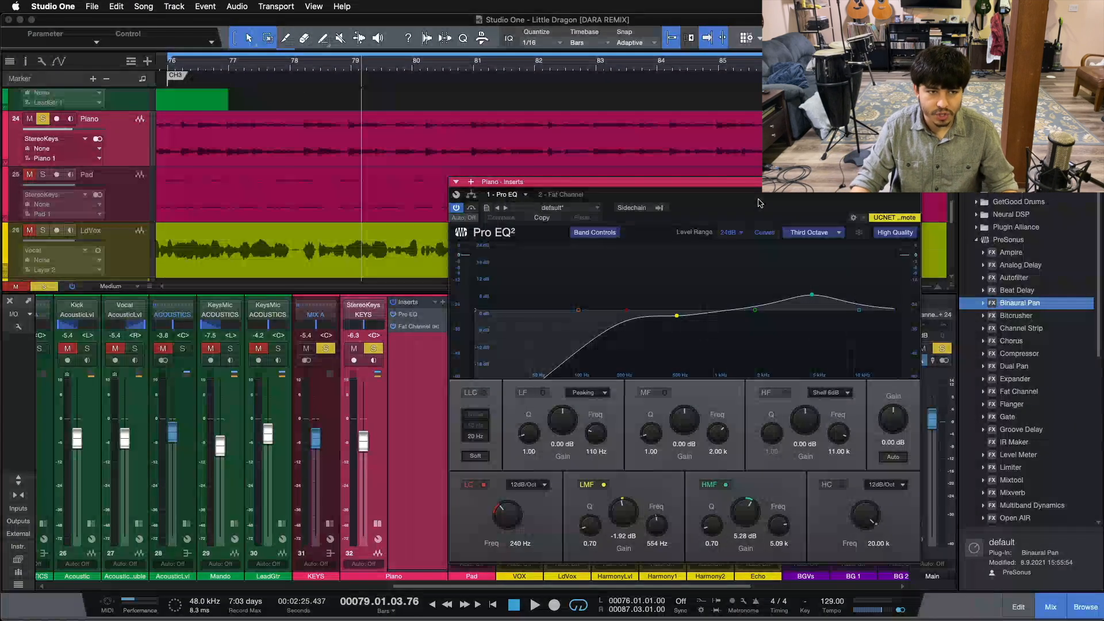
mouse_move(759, 203)
mouse_down()
mouse_move(797, 210)
mouse_move(763, 209)
mouse_up()
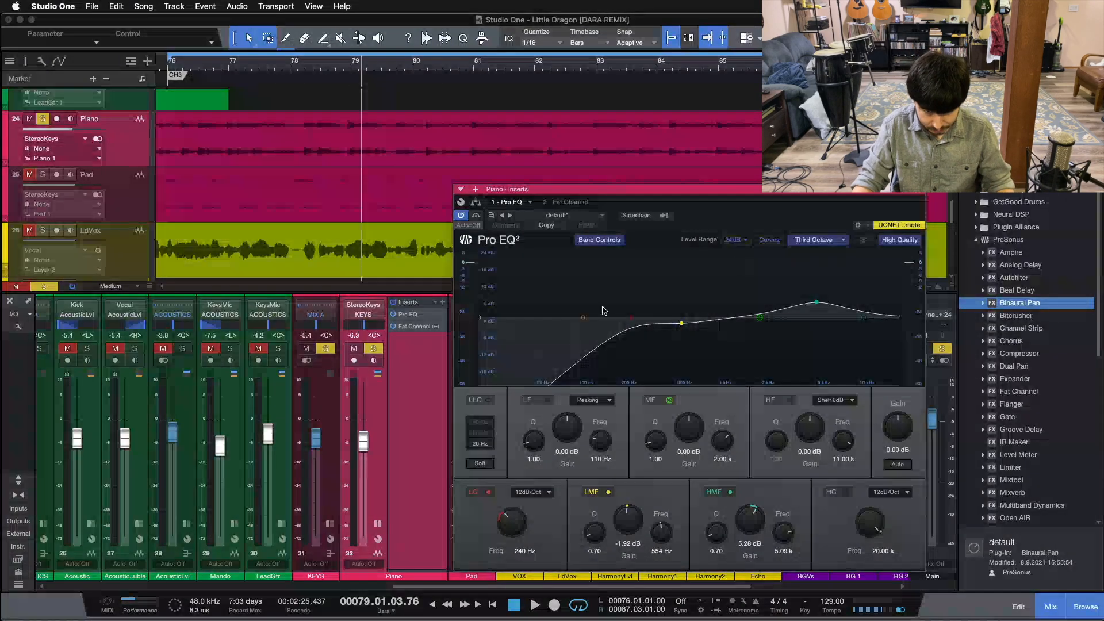
Toggle the Piano solo off and on, close the Pro EQ window and collapse the Piano channel's inserts.
click(405, 402)
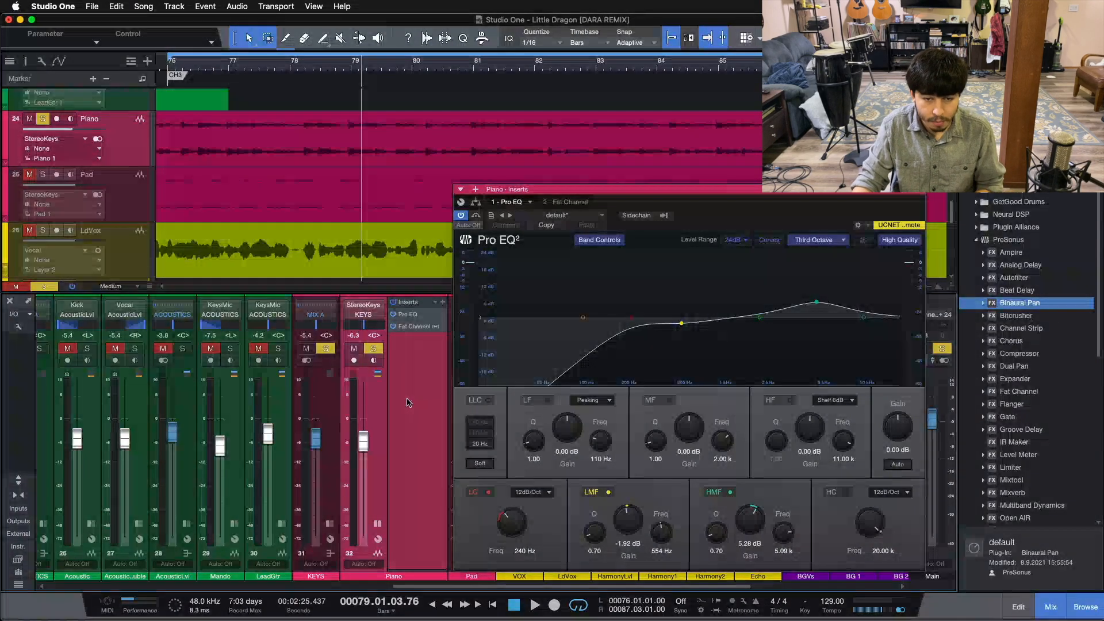
click(372, 349)
click(372, 349)
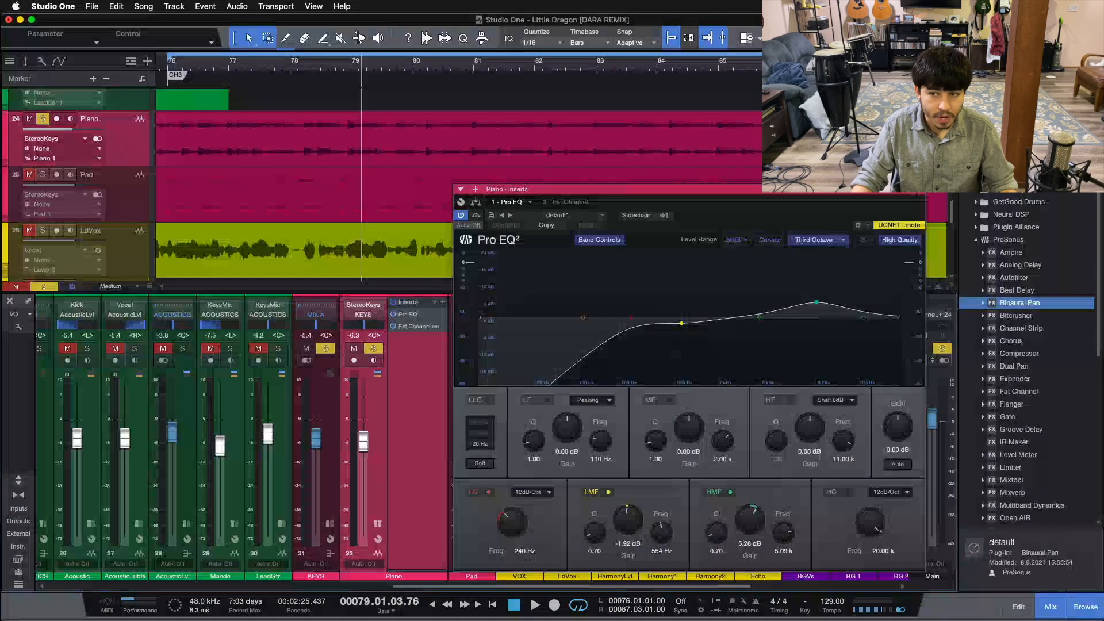
click(914, 197)
click(377, 524)
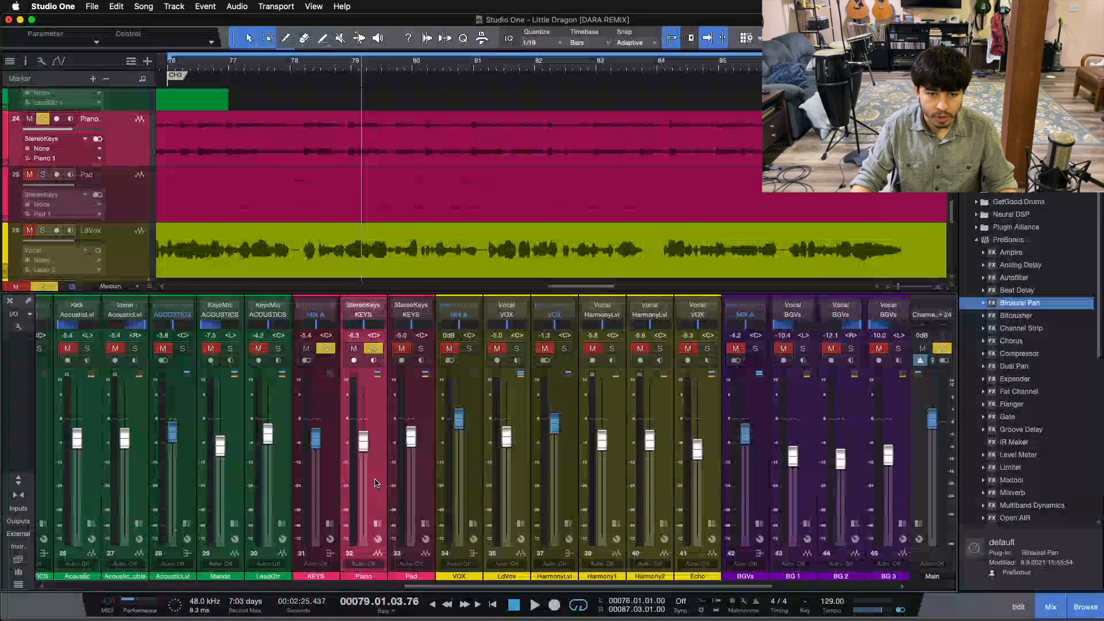
Remove the Piano solo, mute LdVox, HarmonyLvl, Echo and BGVs, and start playback from bar 76.
key(s)
click(434, 472)
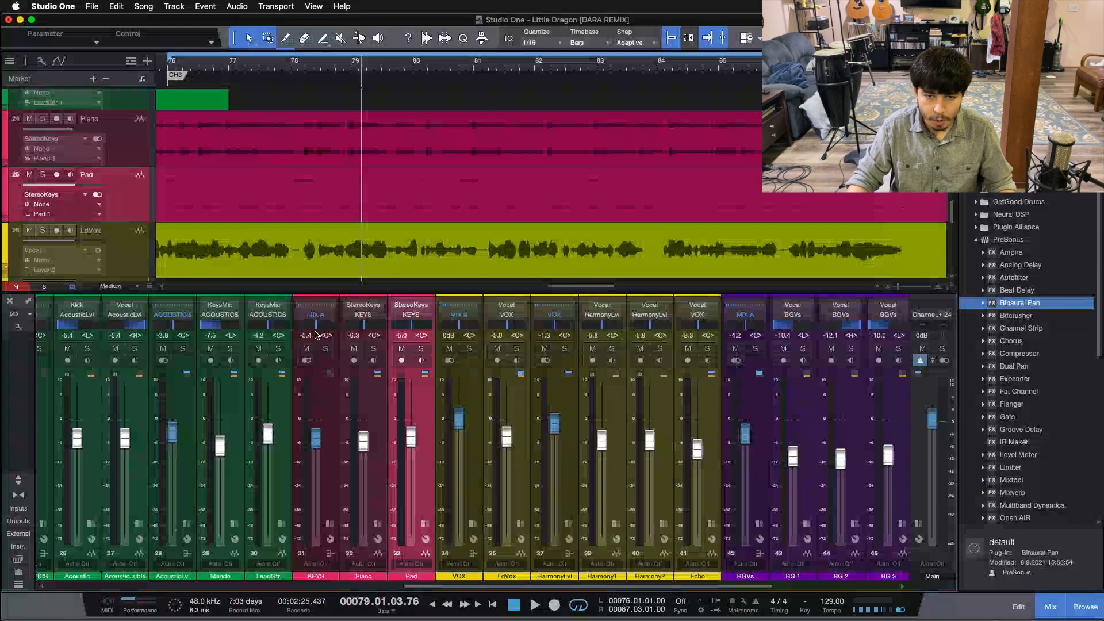
click(499, 350)
click(546, 349)
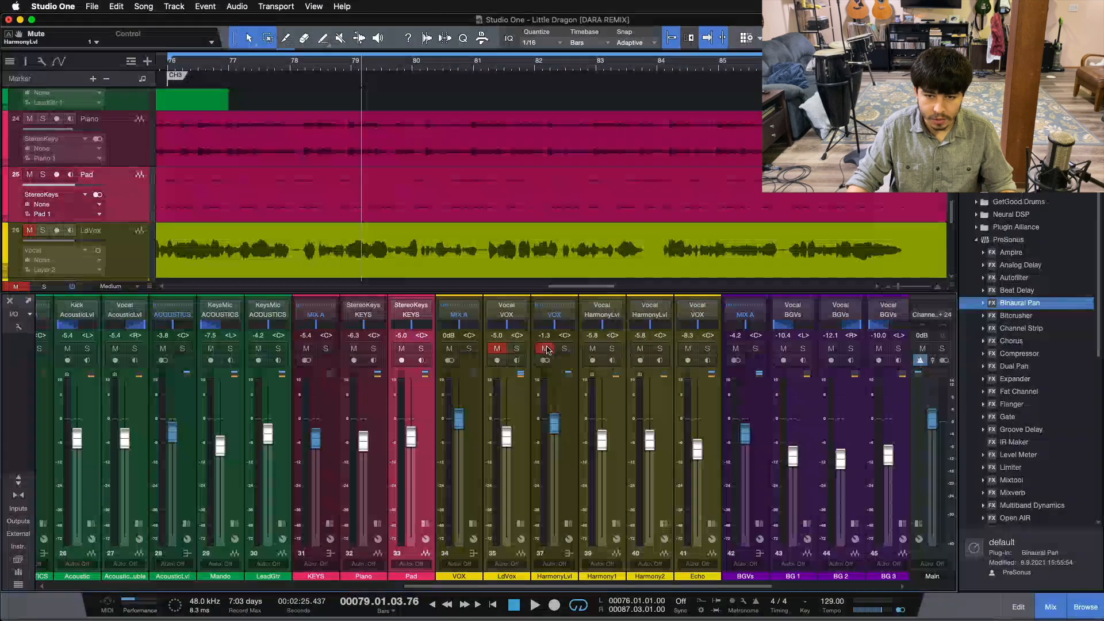
key(space)
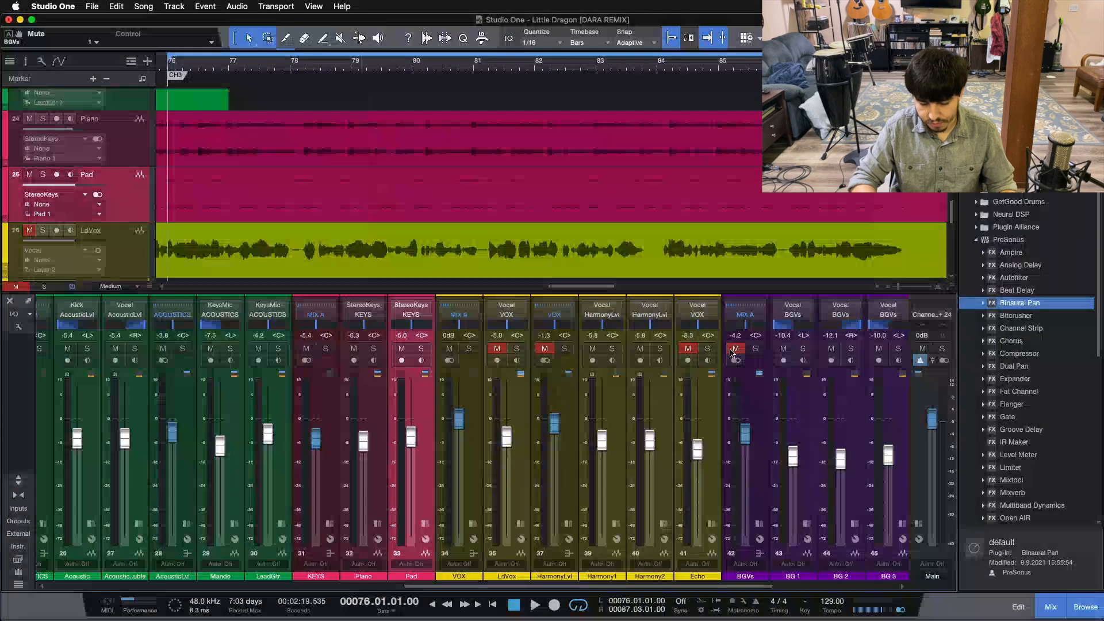
key(space)
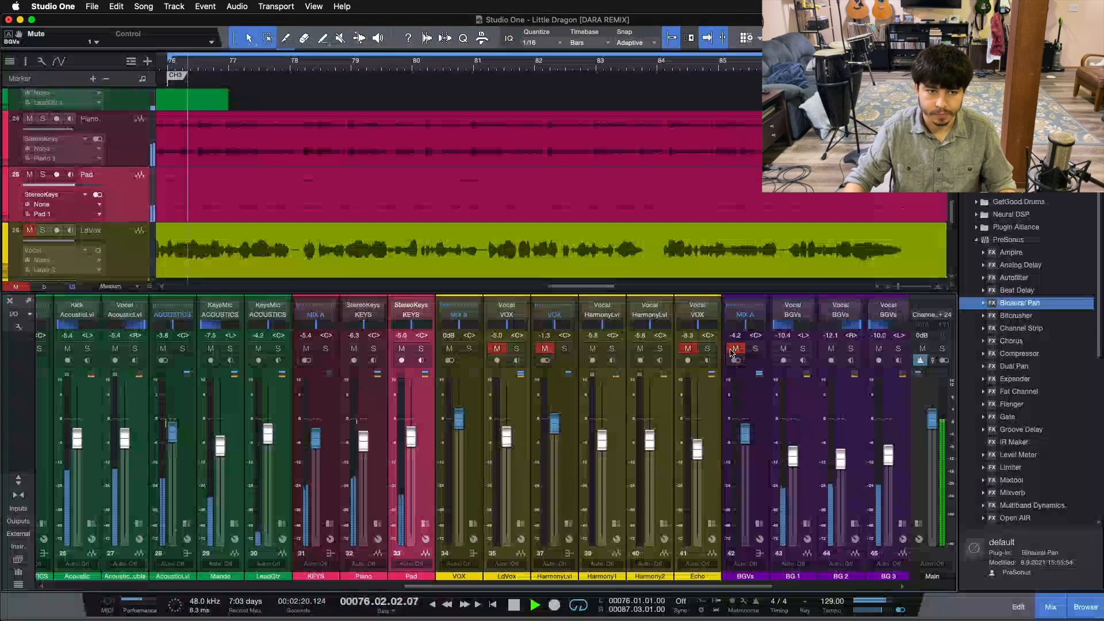
Bring the vocals in during playback by unmuting LdVox, BGVs, Echo and HarmonyLvl one after another.
click(498, 349)
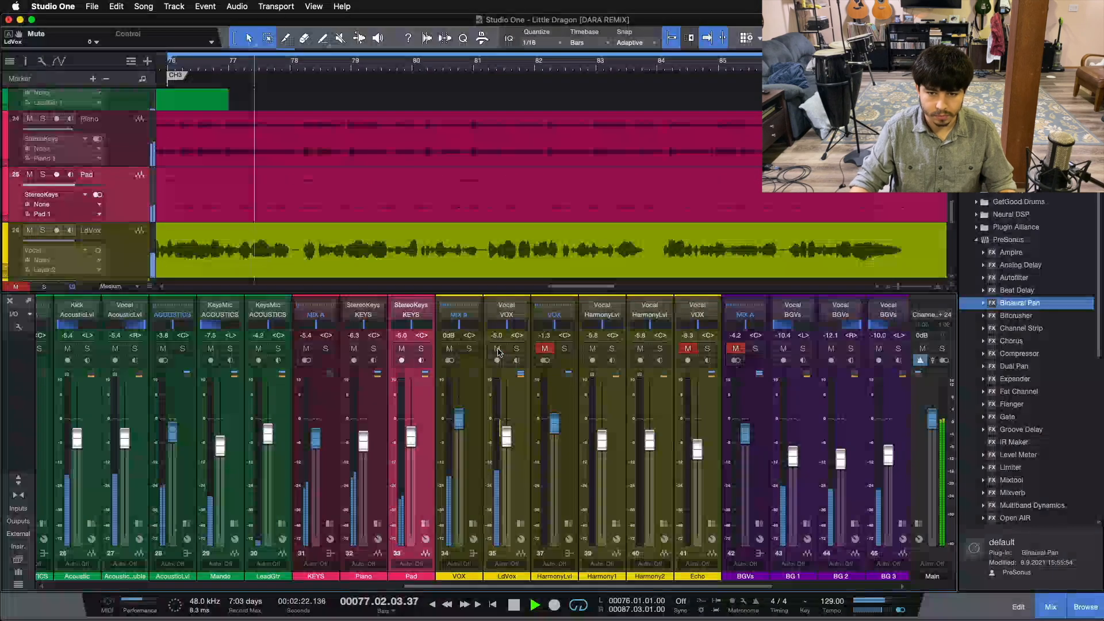
click(737, 349)
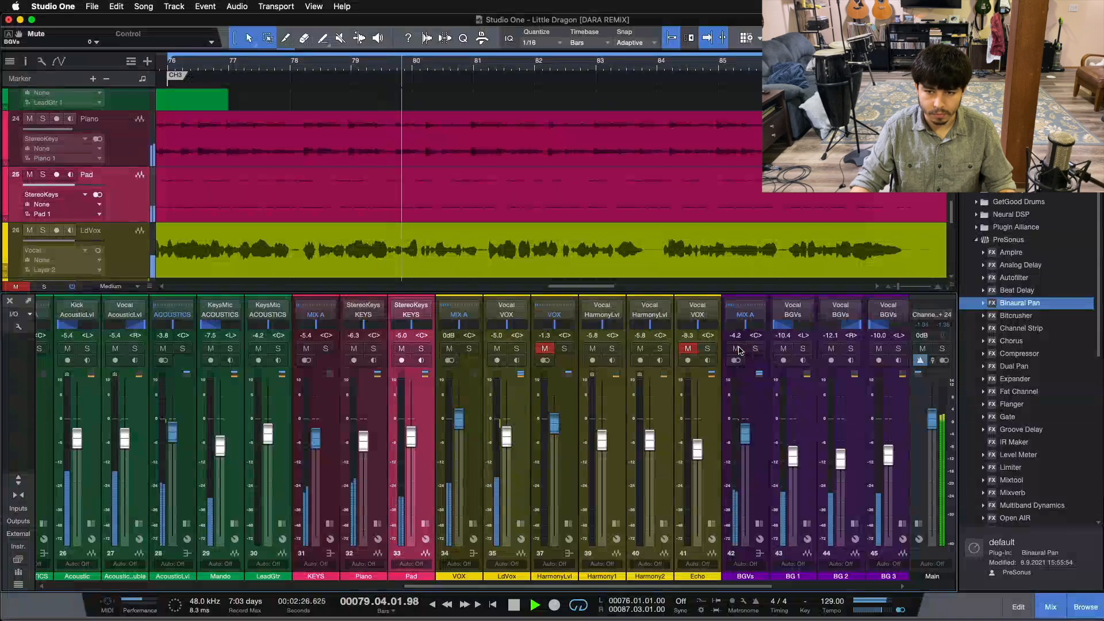
click(688, 349)
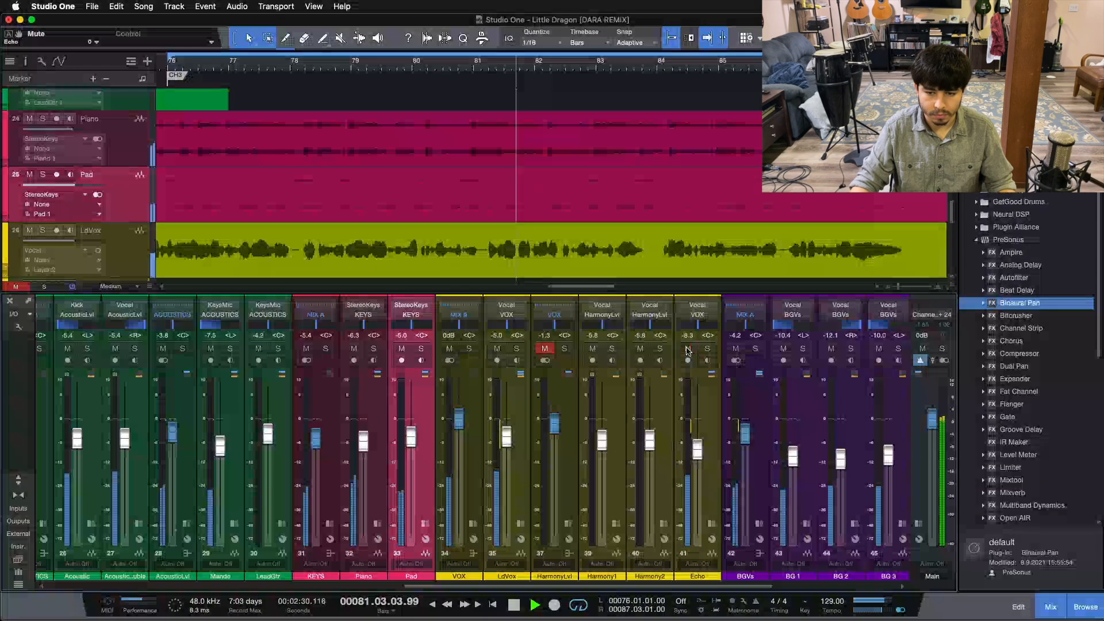
click(544, 348)
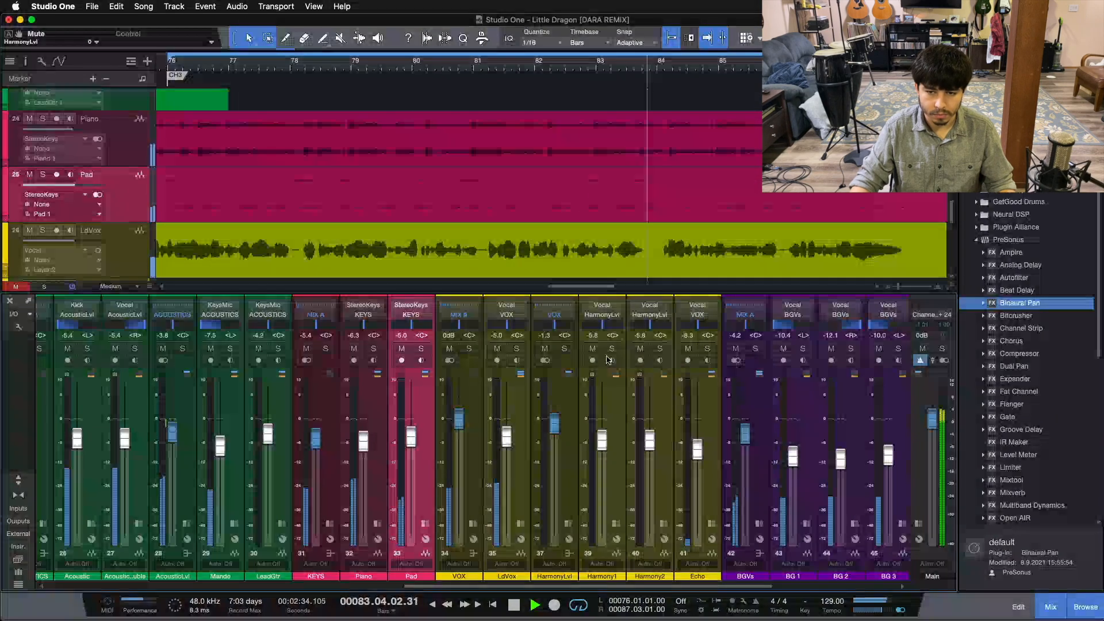
Examine the harmony and Echo tracks in the arrangement, briefly showing and hiding the Echo channel's inserts.
scroll(549, 185, down, 5)
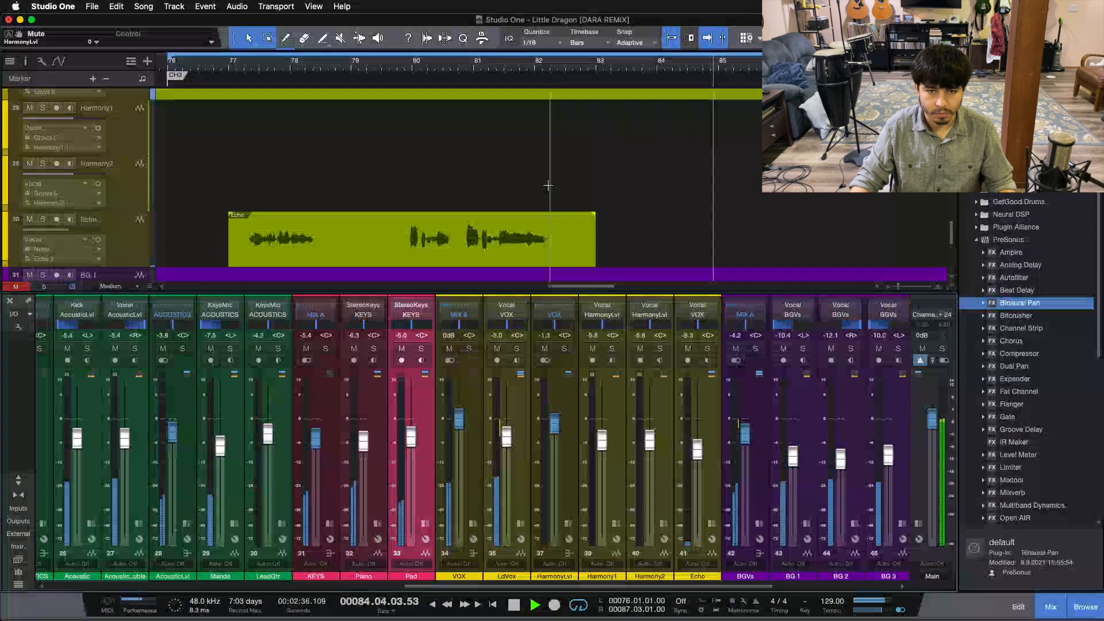
click(711, 524)
click(711, 523)
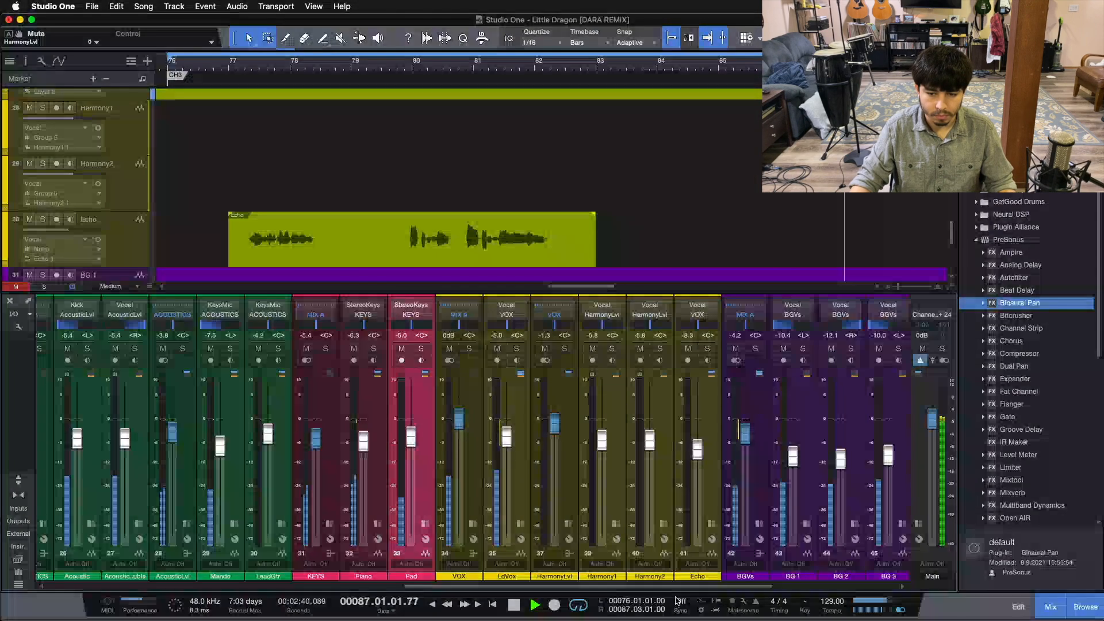
Compare the full mix in mono and stereo during playback, then stop playback.
drag(667, 586, 747, 590)
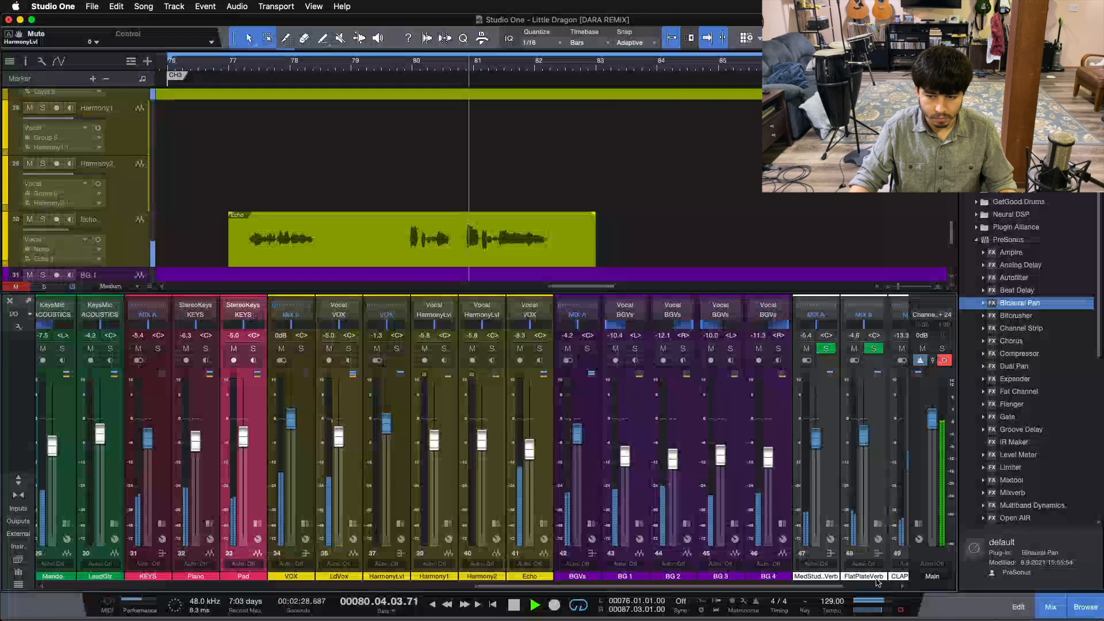
click(900, 612)
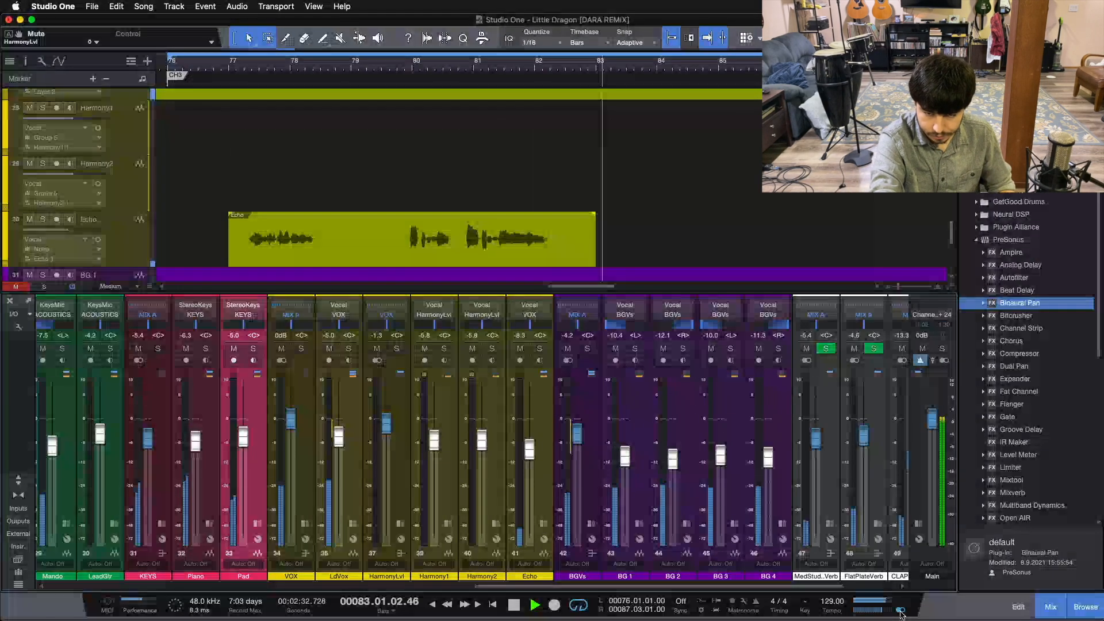
key(space)
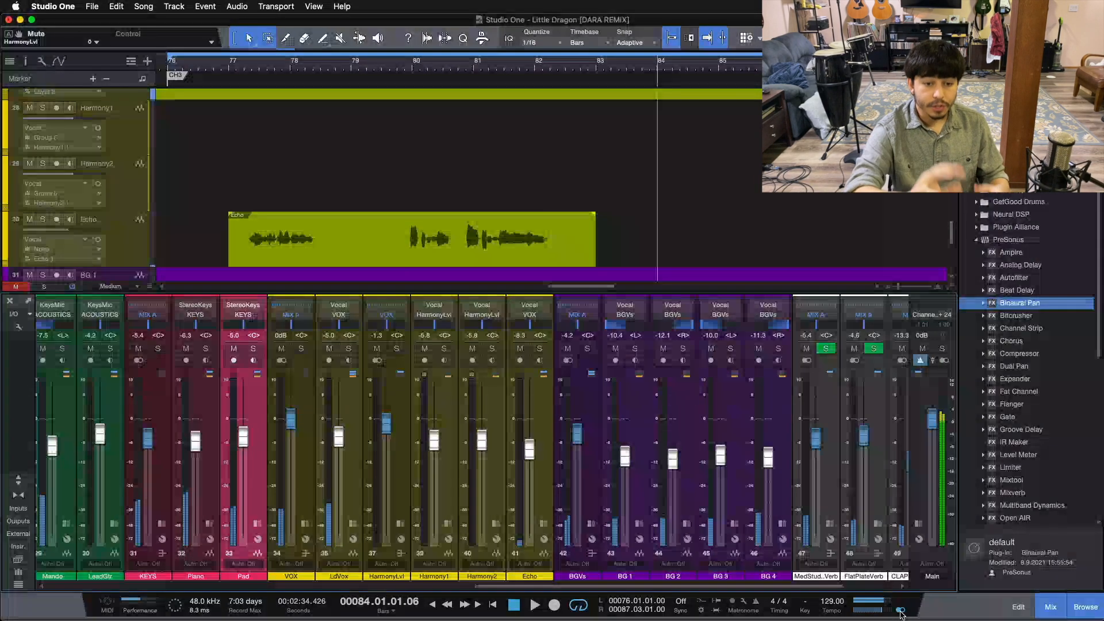
Select the BGVs channel, toggle its solo on and off, and return the playhead to bar 76.
click(199, 472)
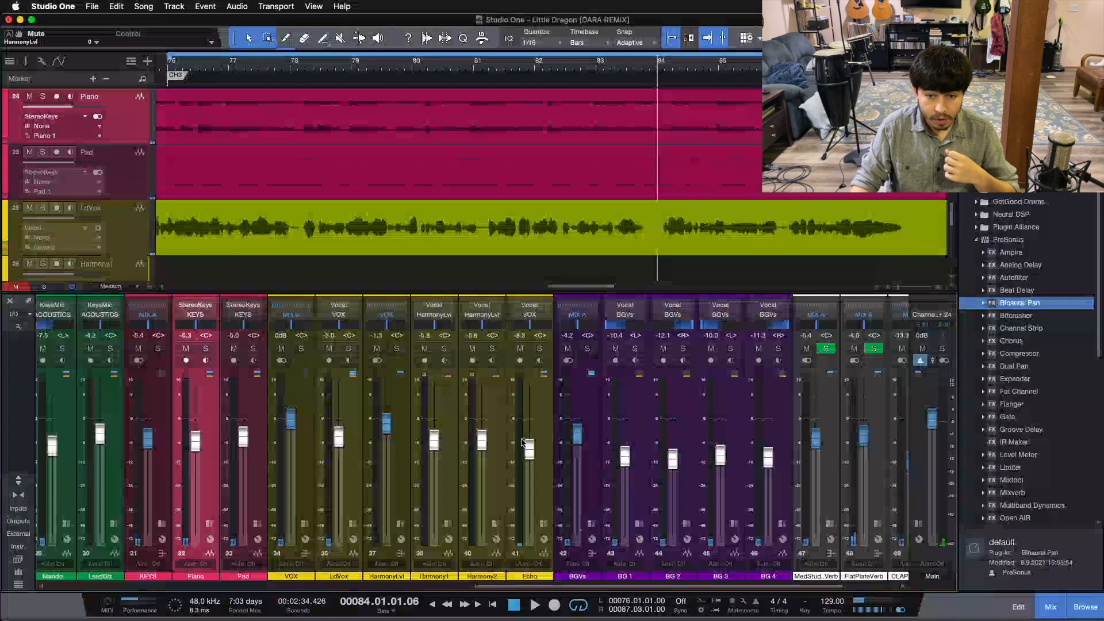
click(594, 427)
click(590, 349)
key(KP_1)
click(589, 349)
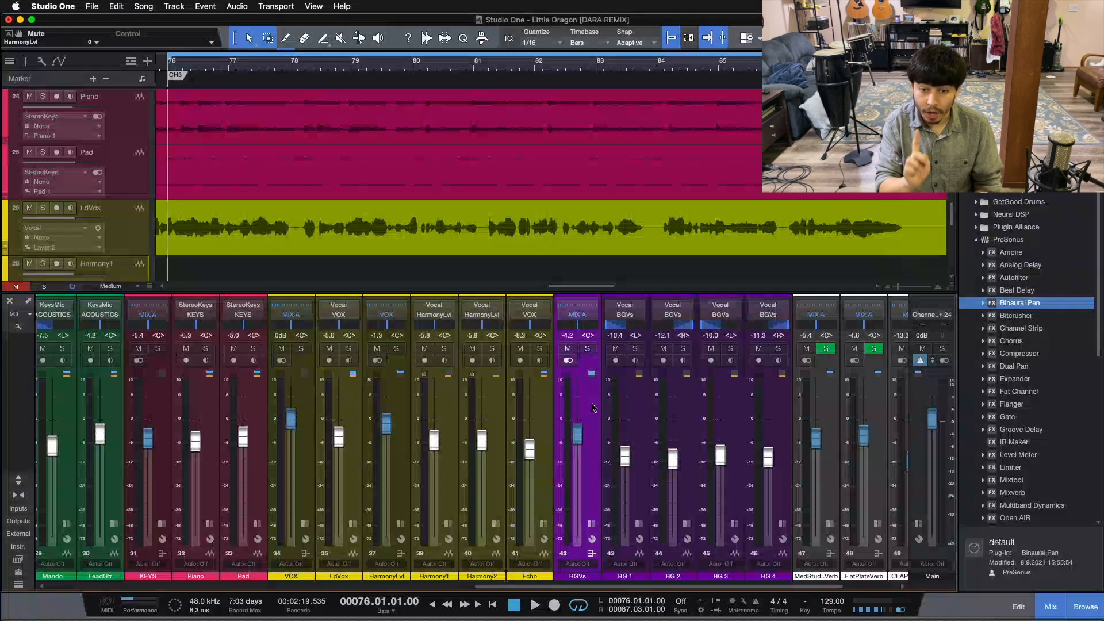
Solo the LdVox and BGVs channels together, leaving HarmonyLvl out, and start playback from bar 76.
click(397, 348)
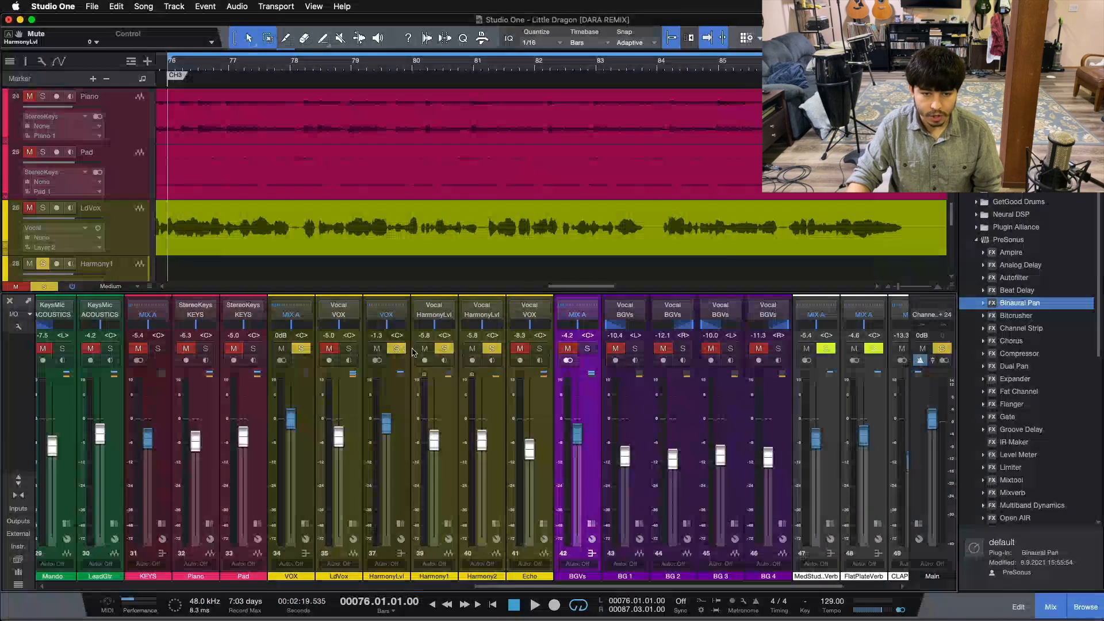
click(586, 349)
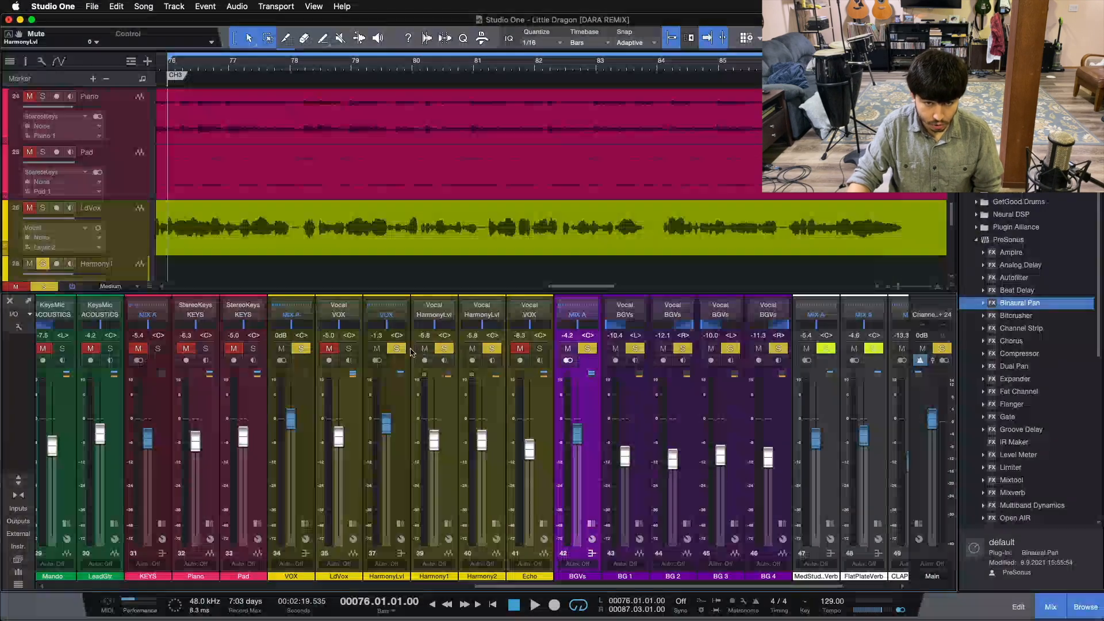
click(396, 348)
click(350, 349)
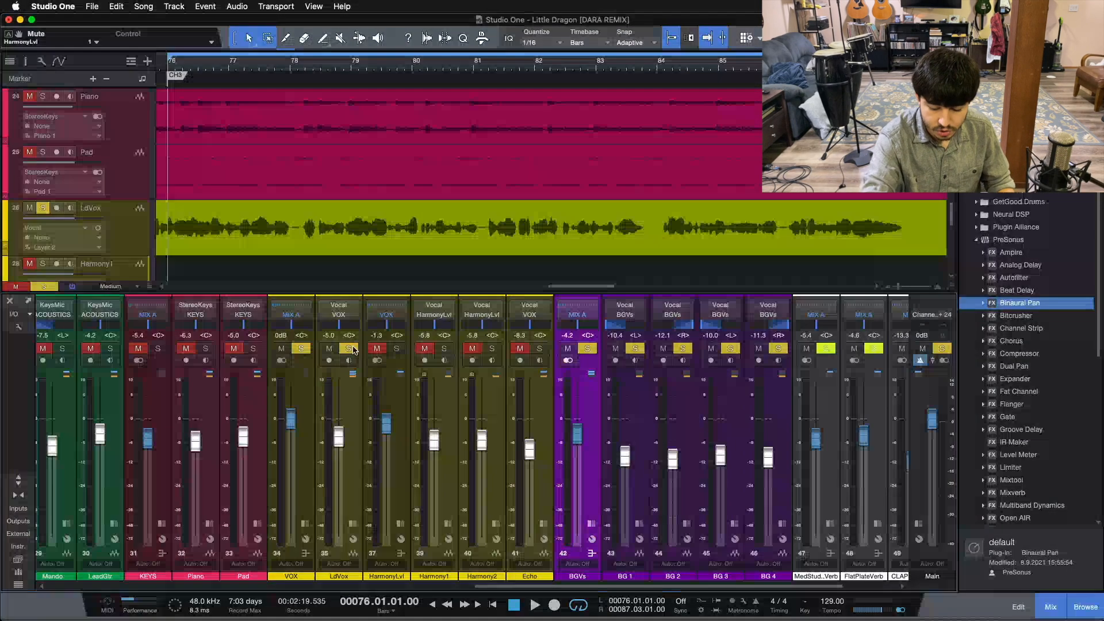
key(space)
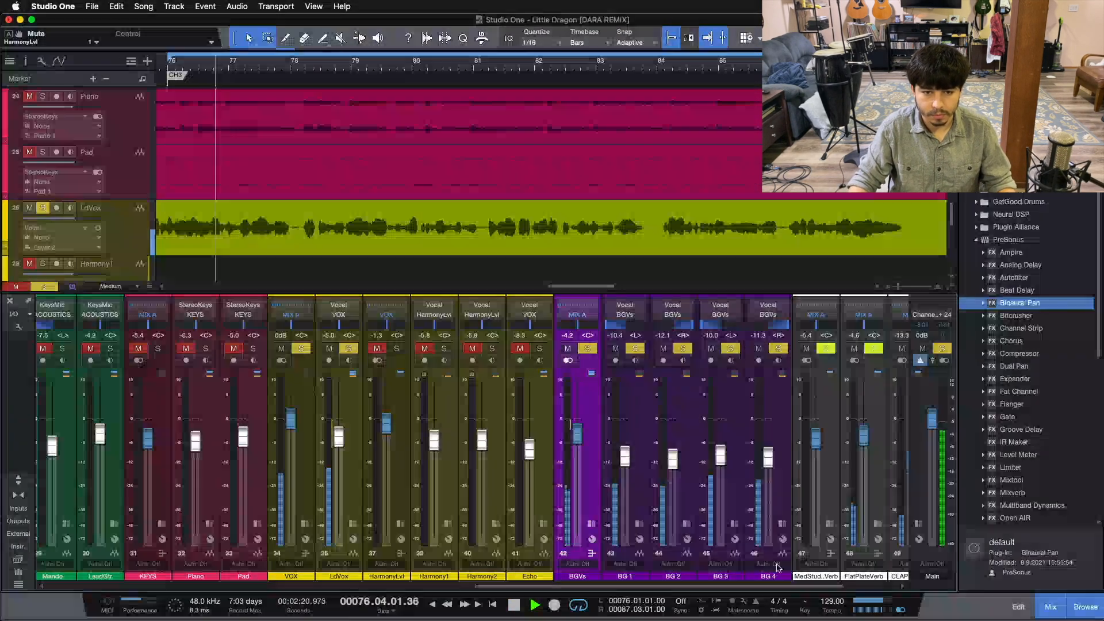
Compare the soloed lead and background vocals in mono and stereo, and clear all solos while playback continues.
click(900, 610)
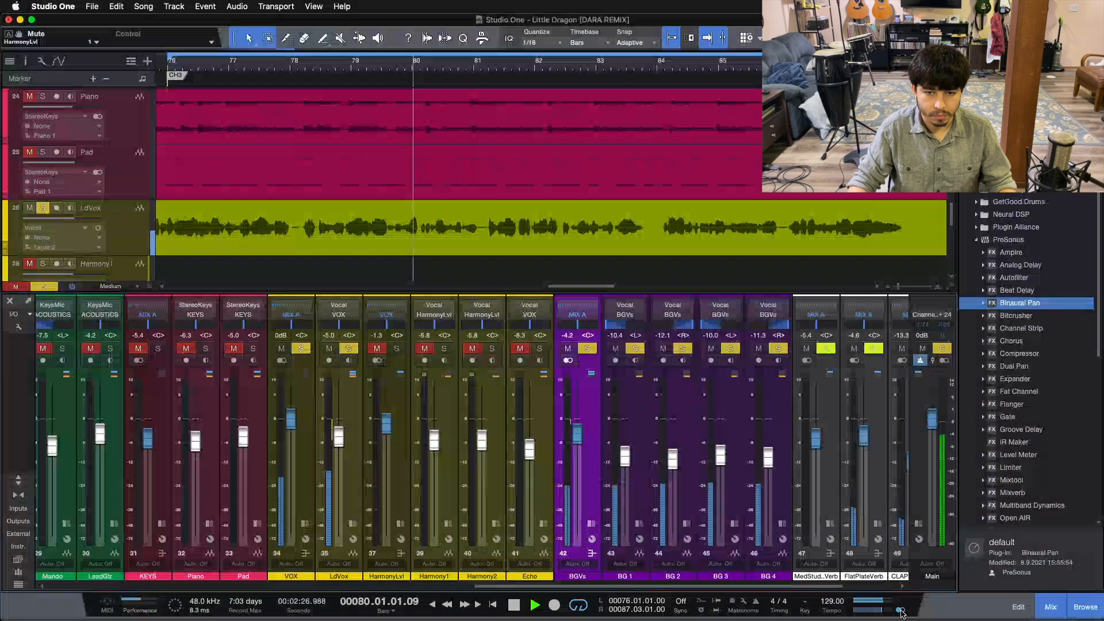
click(900, 611)
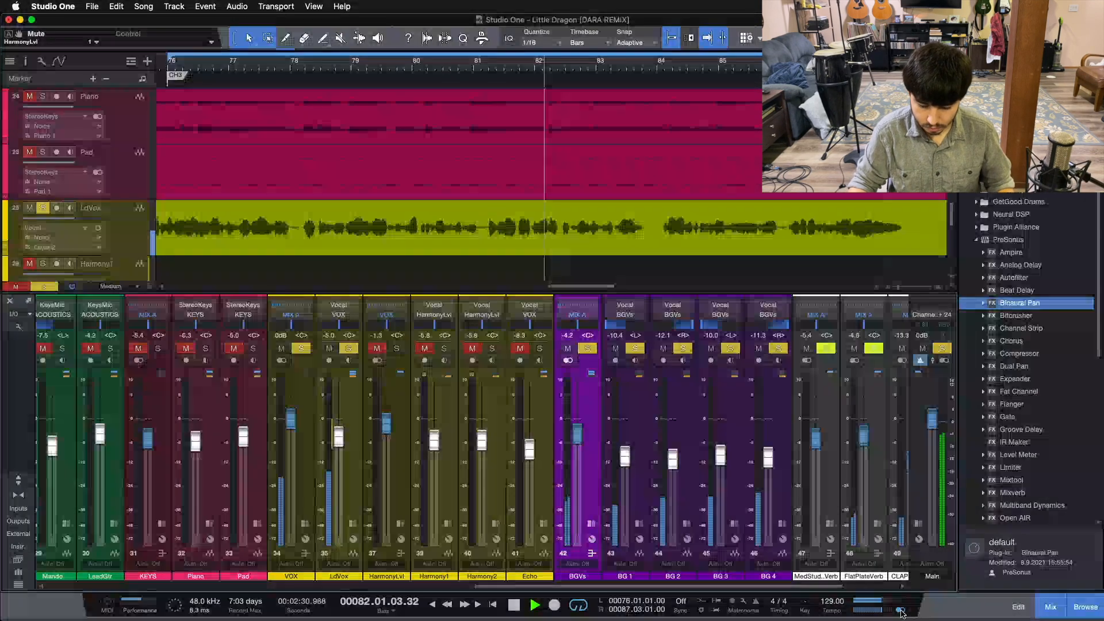
key(shift+s)
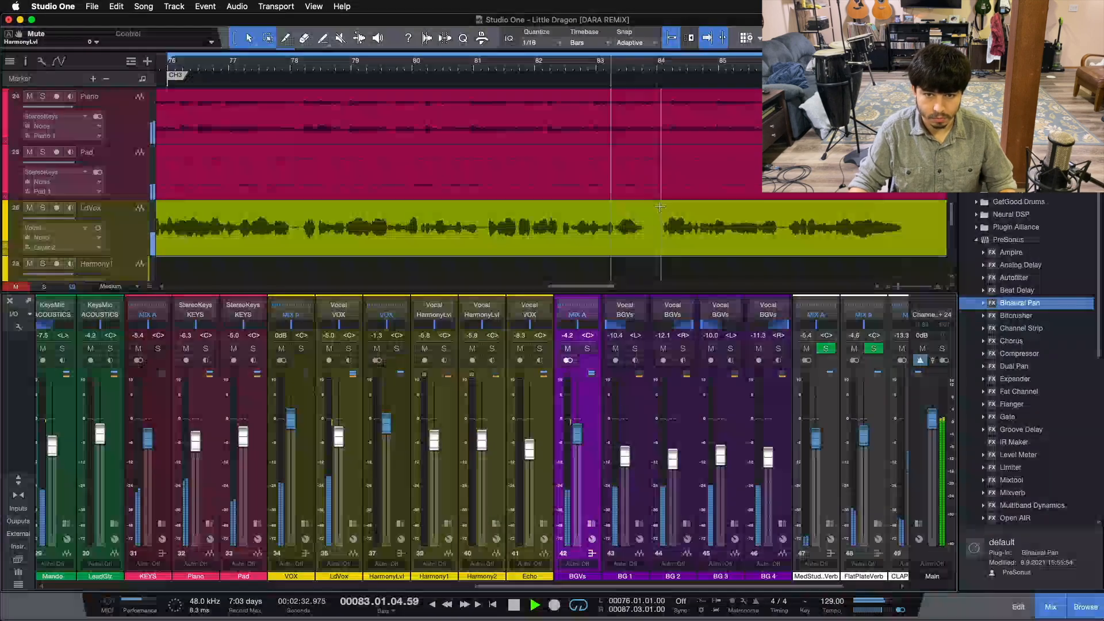
Show the BG 1 to BG 4 tracks in the arrangement while the full mix plays, and stop playback.
scroll(660, 206, down, 10)
scroll(660, 206, up, 1)
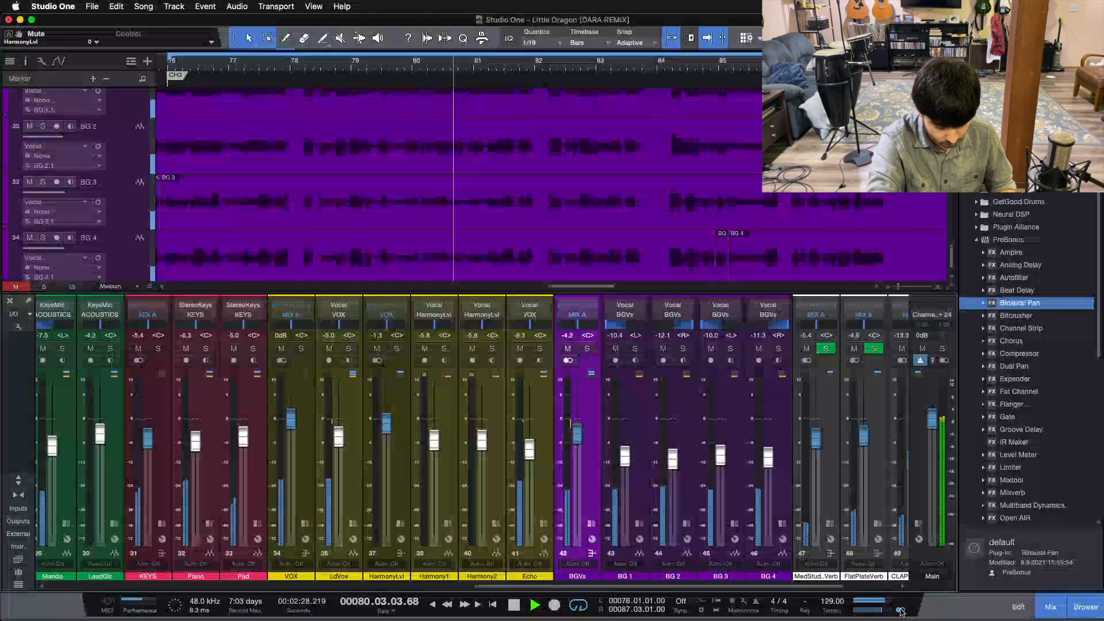
key(space)
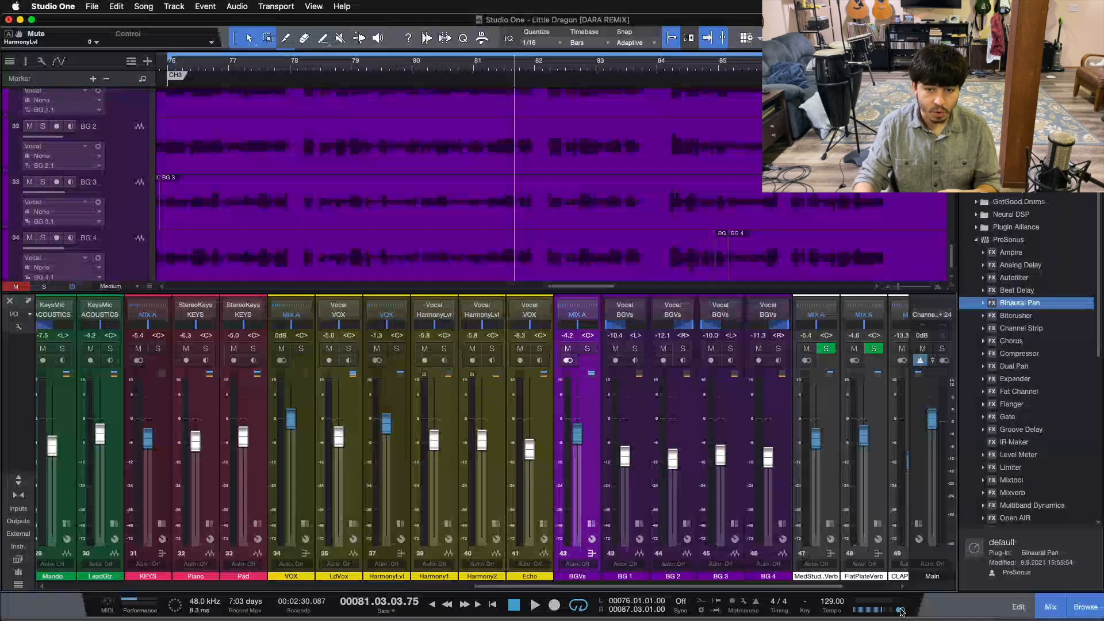
Review the mixer from the drum channels through to the reverbs and mix buses, selecting the Kick channel on the way.
click(399, 471)
drag(477, 585, 3, 556)
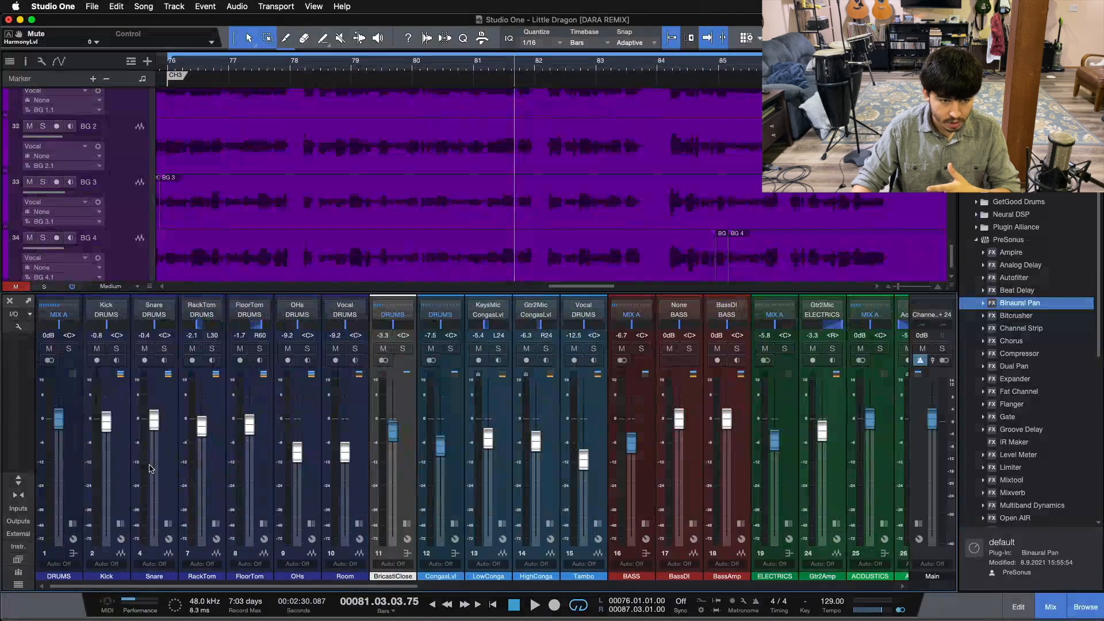
click(123, 460)
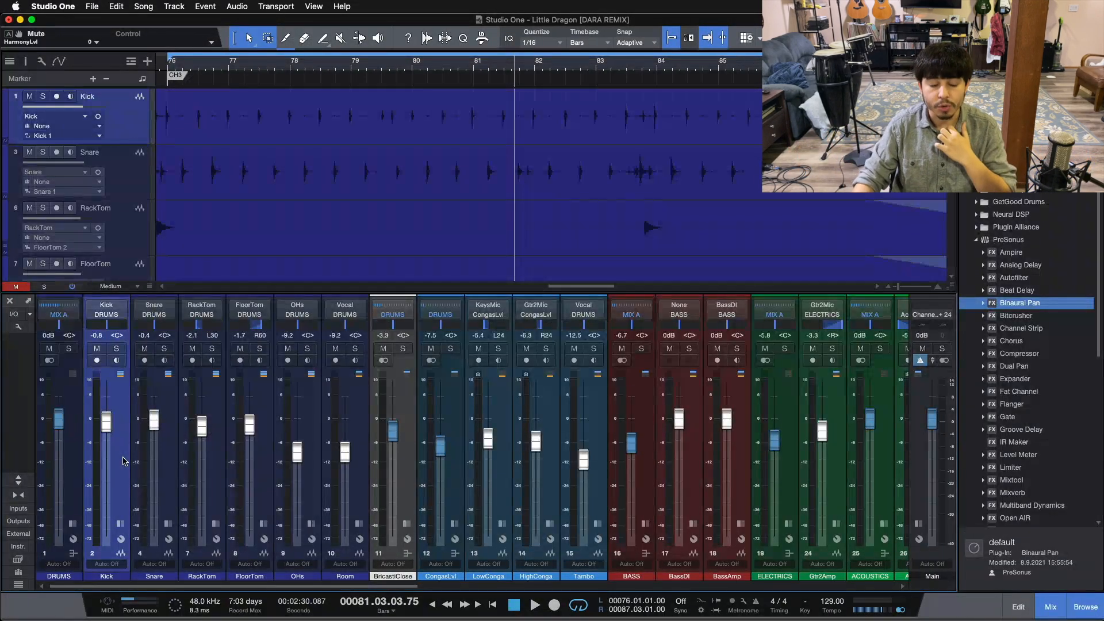
drag(142, 586, 644, 587)
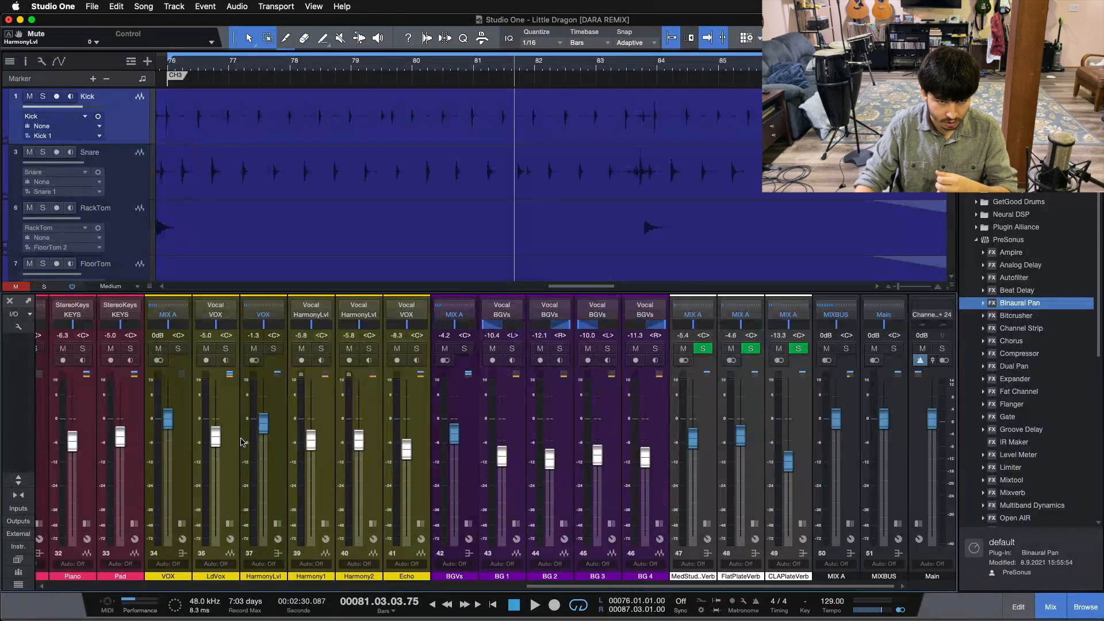
Solo LdVox together with BGVs, clear the solos, and toggle the BGVs solo on and off.
click(228, 349)
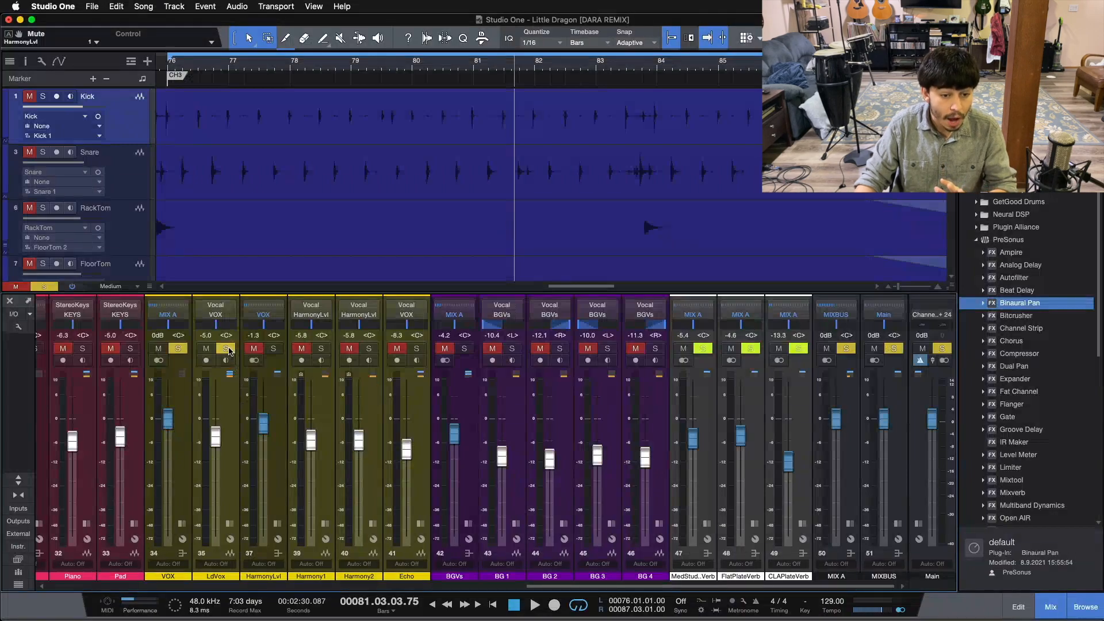
click(466, 349)
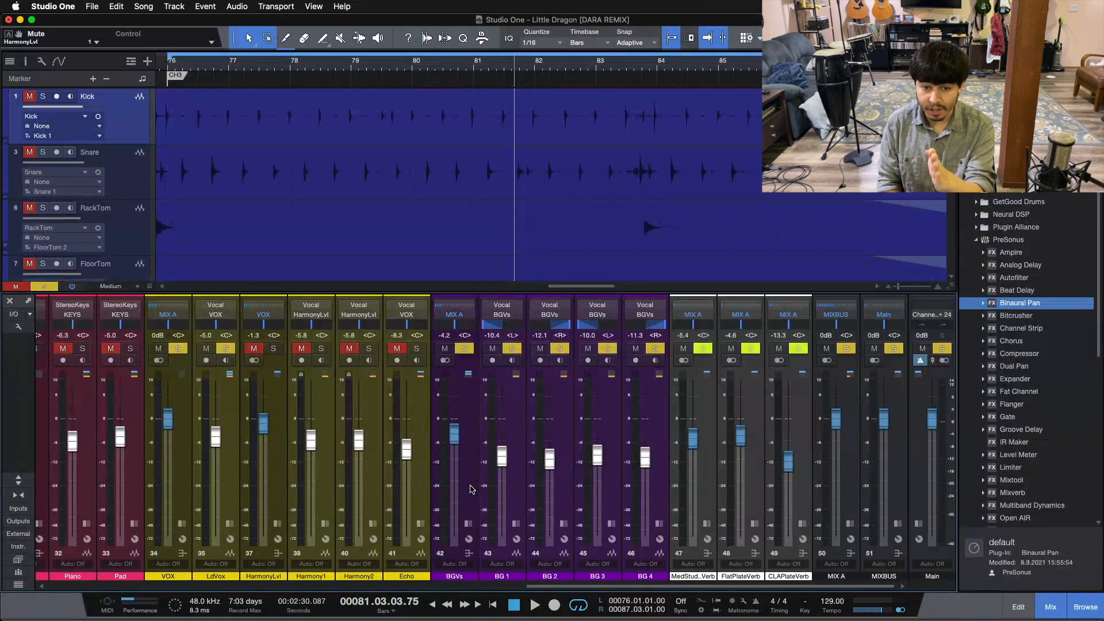
key(shift+s)
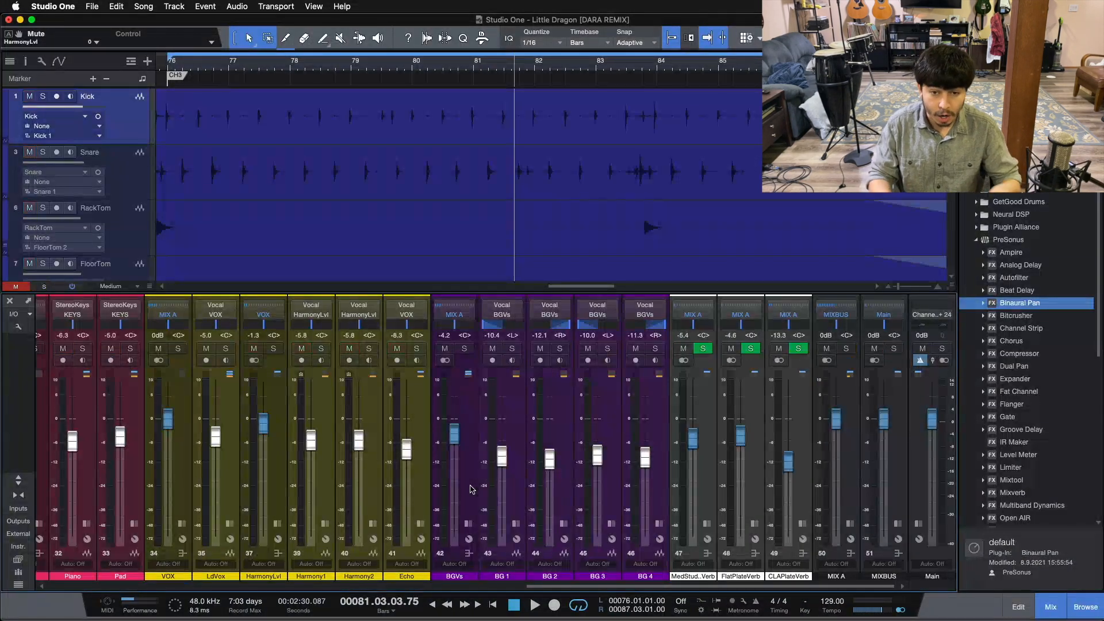
click(464, 349)
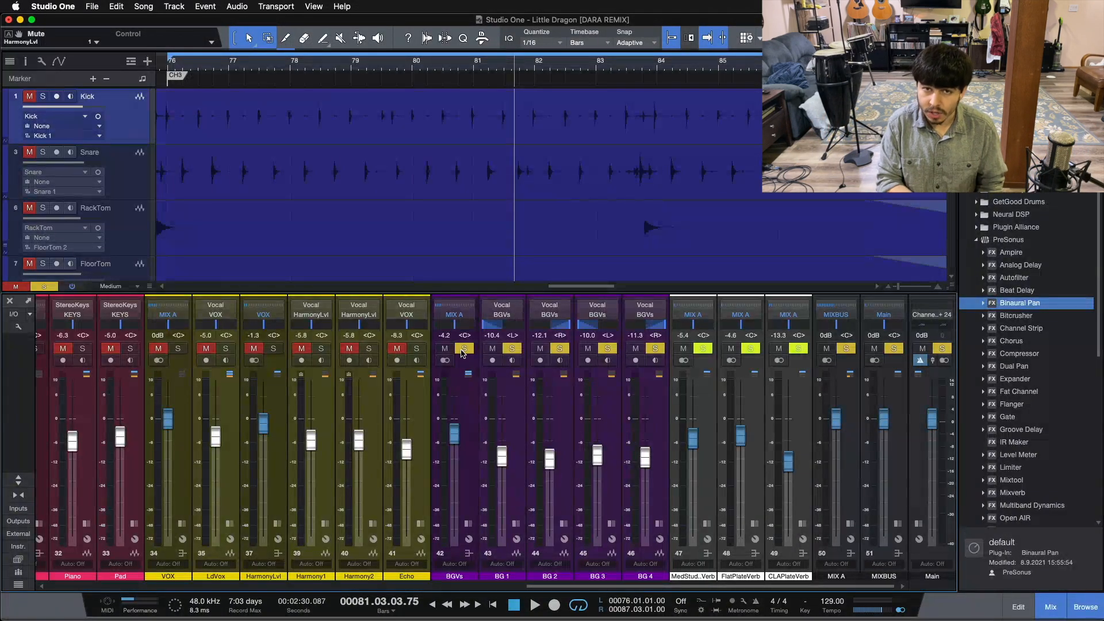
click(463, 352)
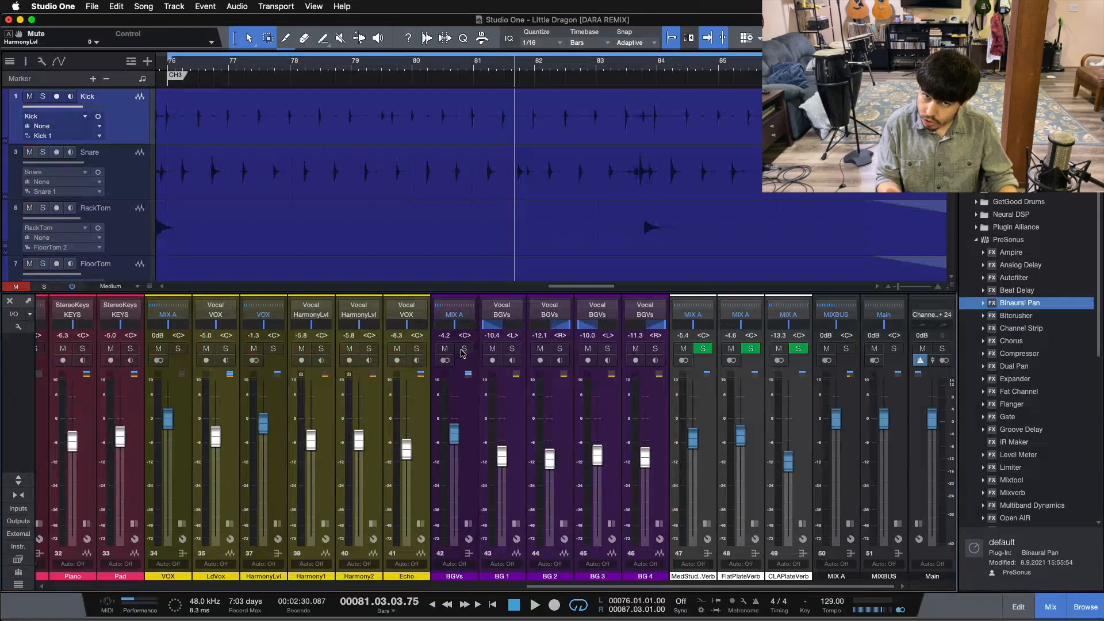